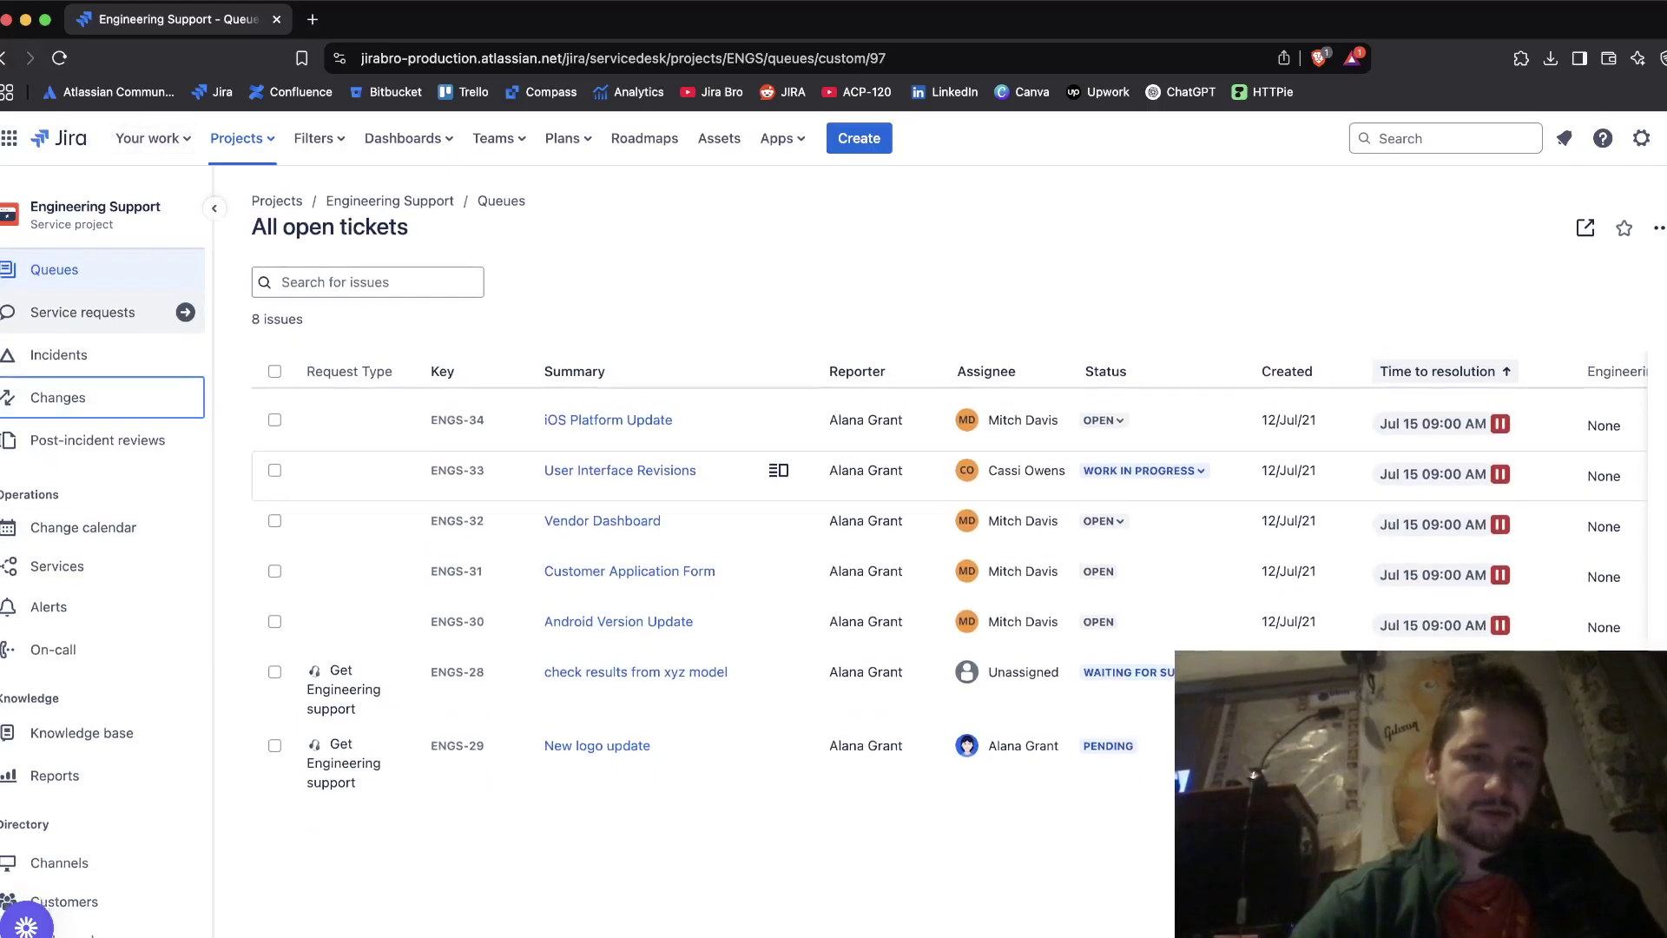
Step: Show Engineering Support's Service requests request types with their issue types and workflows in project settings
scroll(104, 590, down, 4)
scroll(104, 591, up, 1)
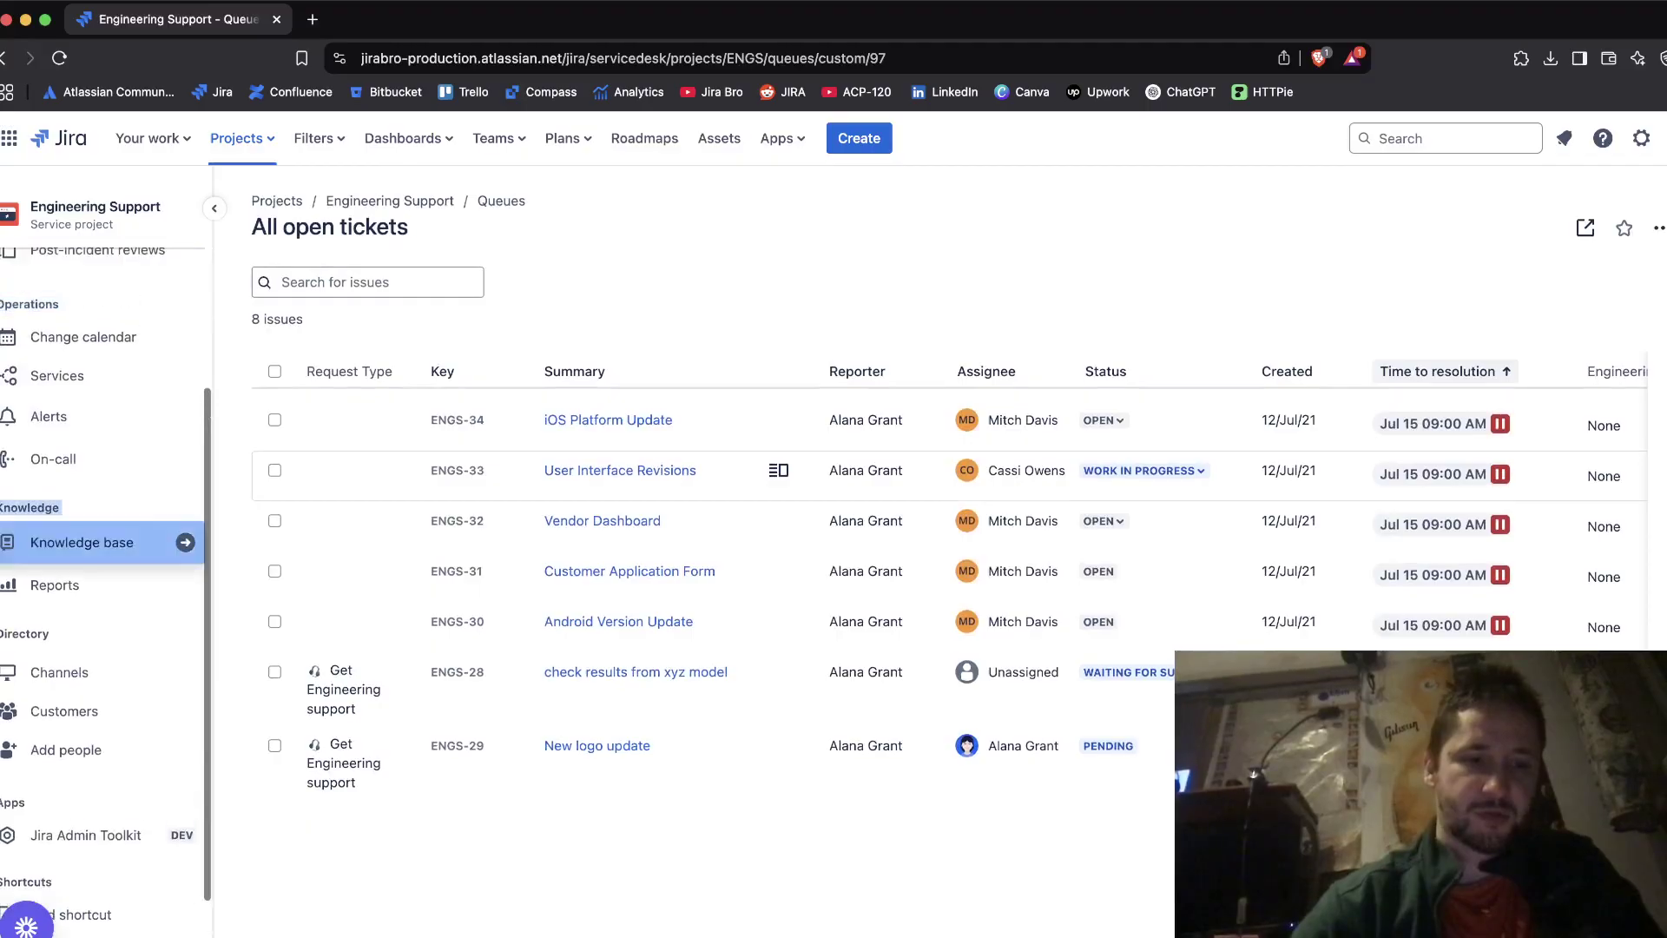
scroll(104, 590, down, 2)
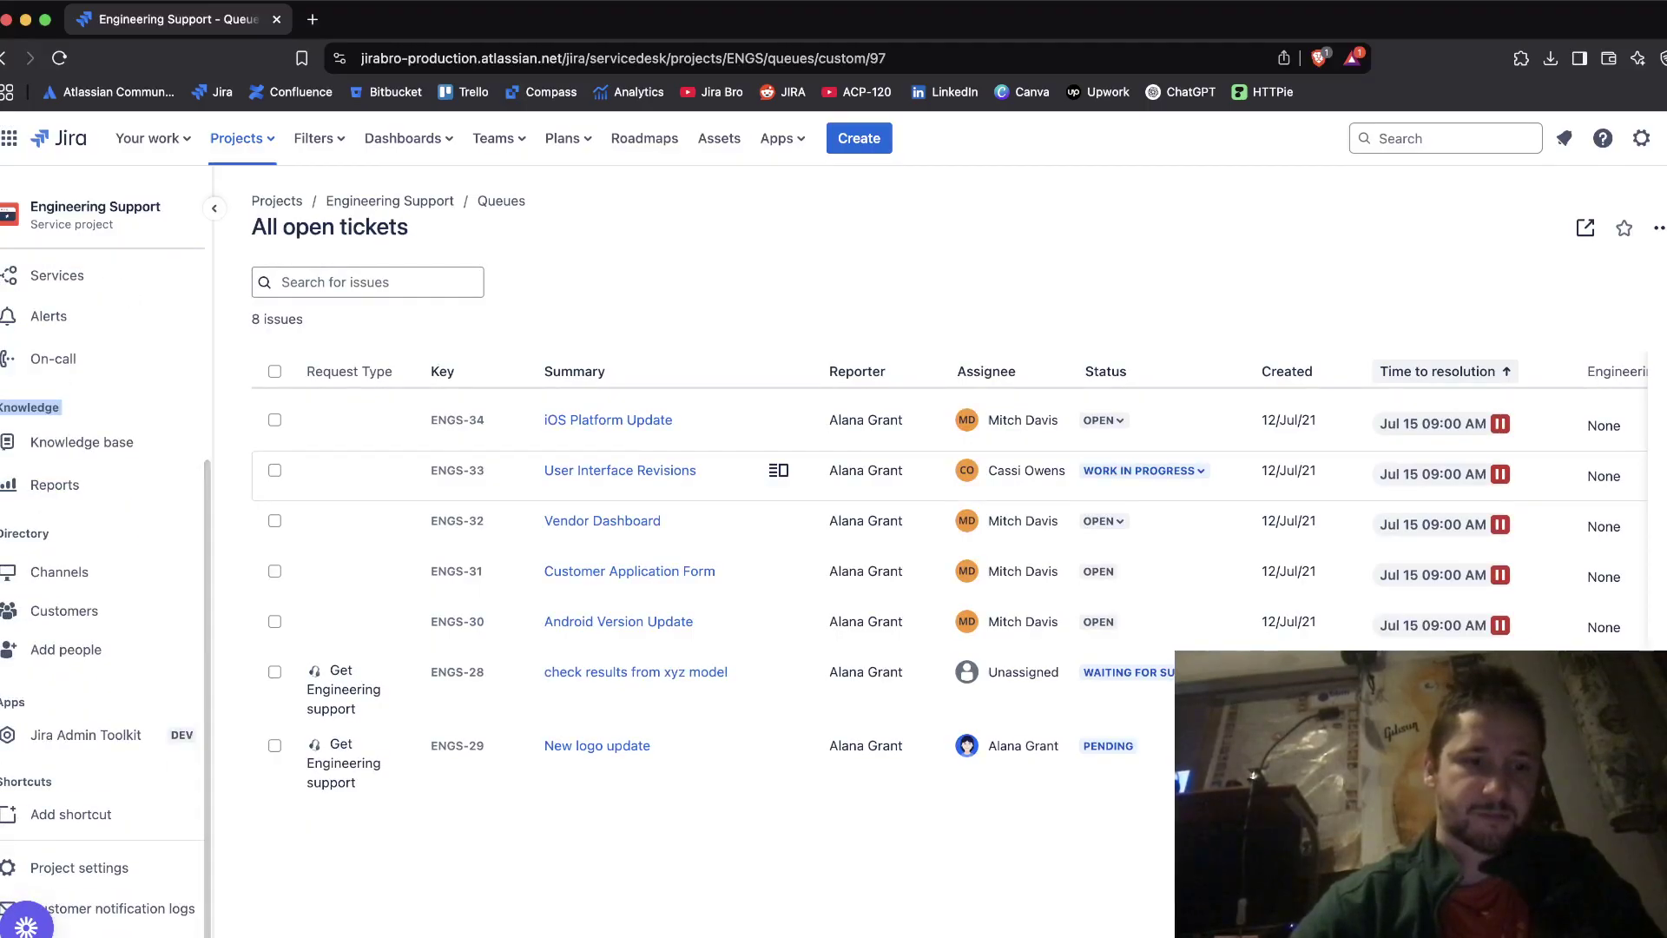
click(79, 867)
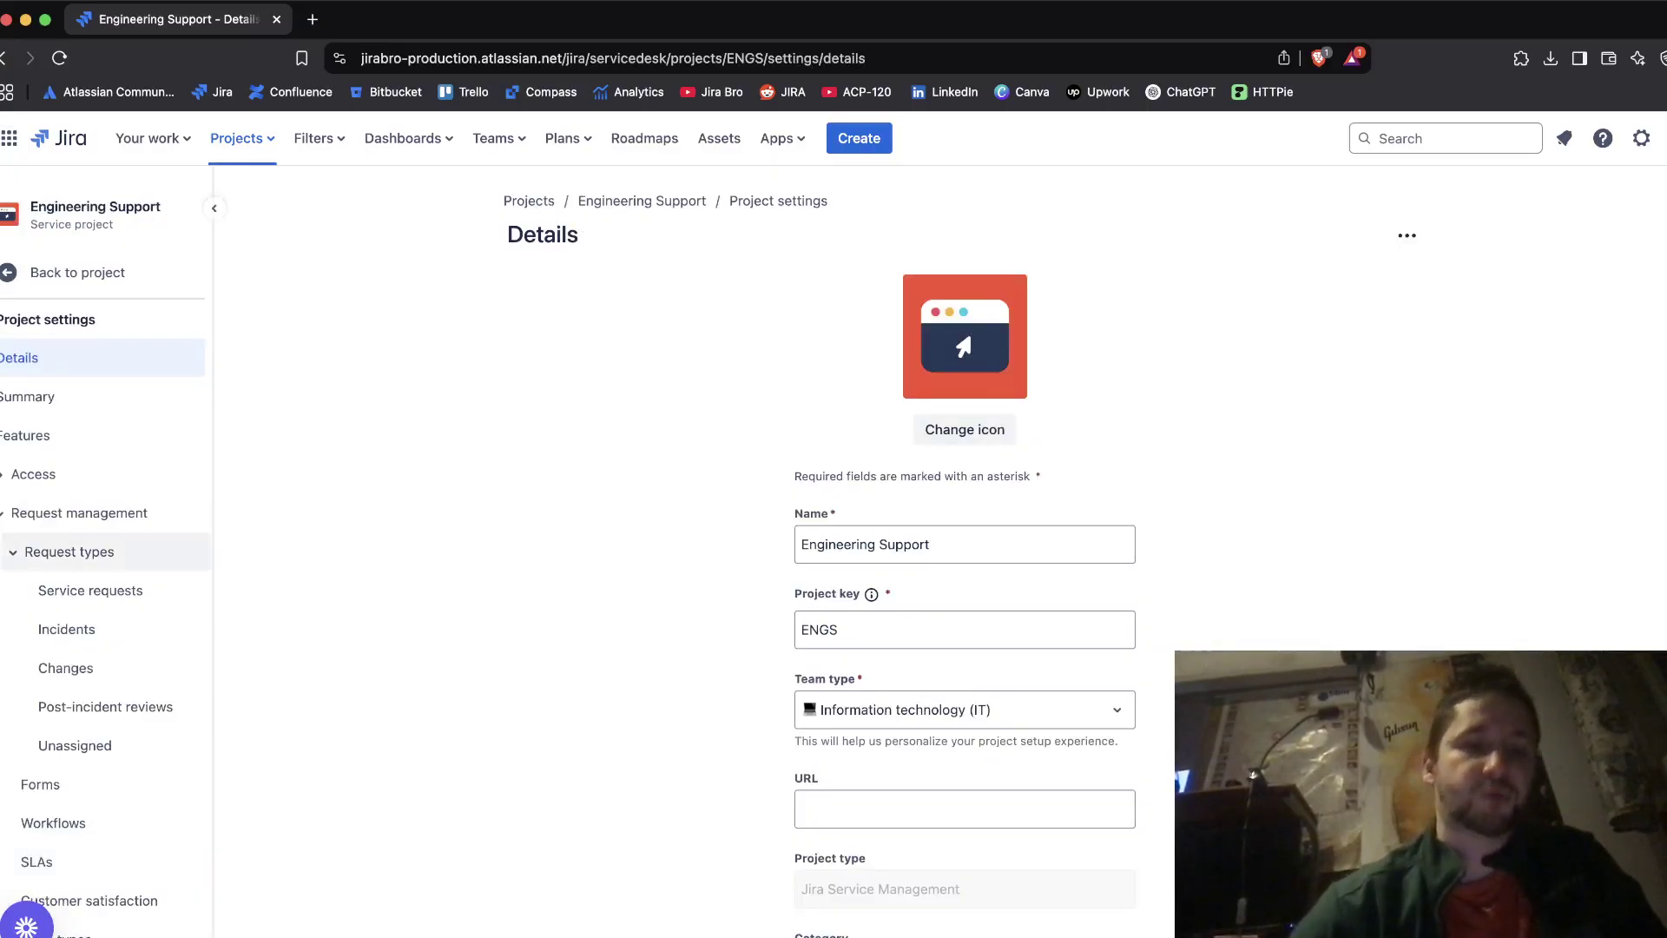
click(91, 591)
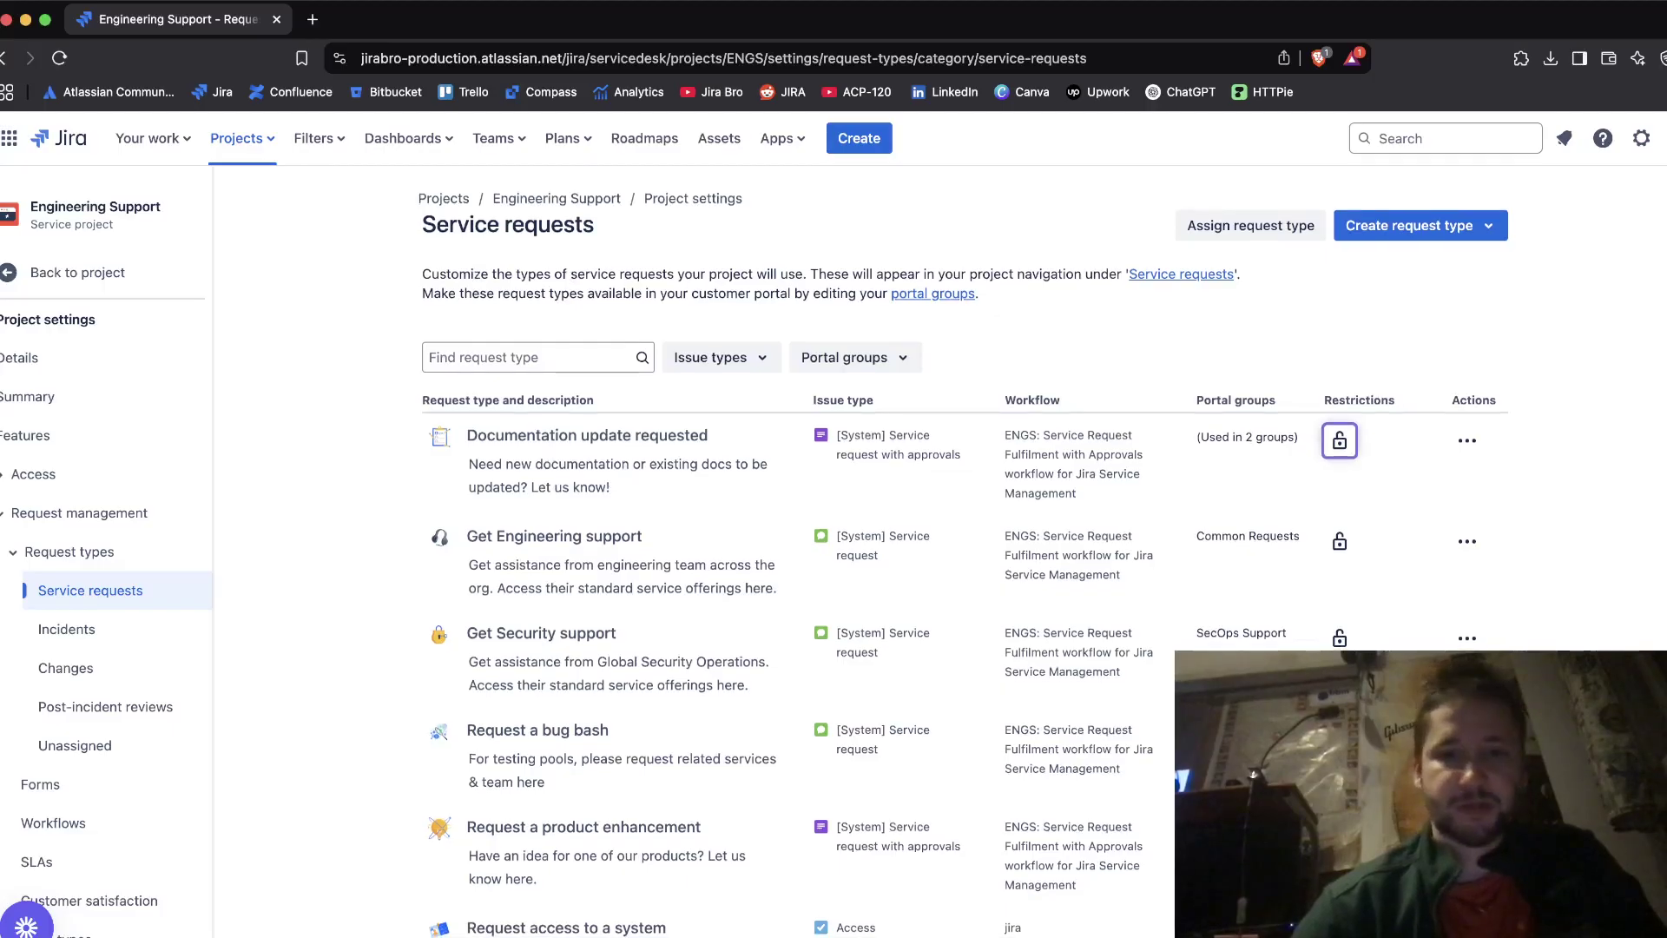
scroll(964, 550, down, 1)
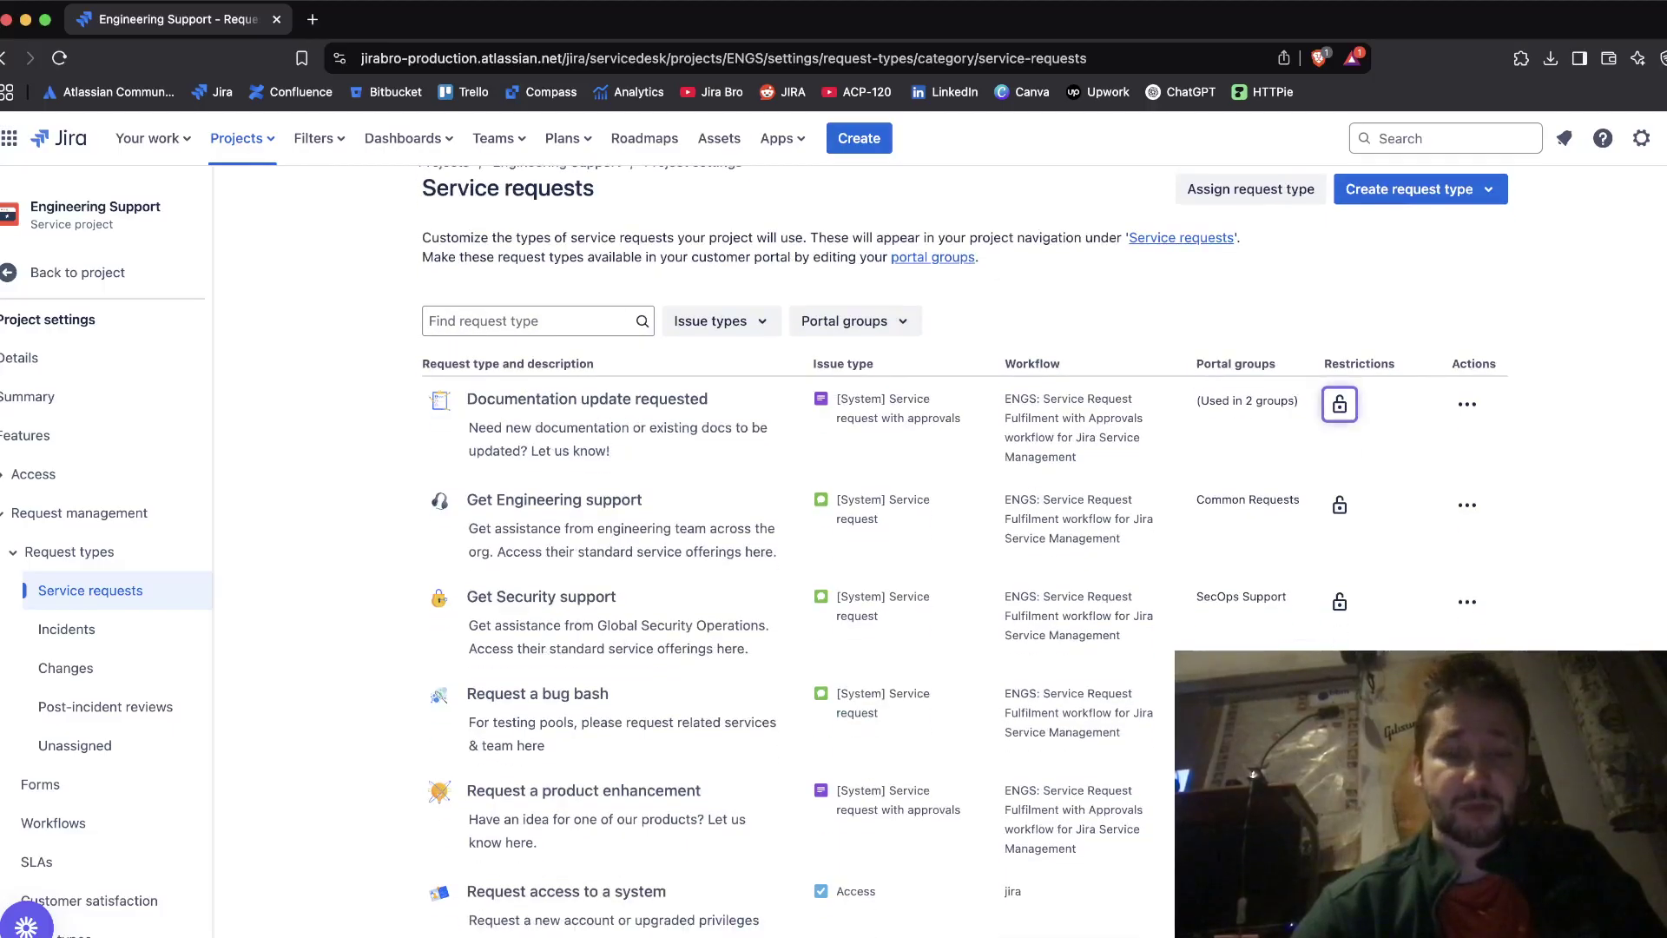
scroll(964, 550, down, 1)
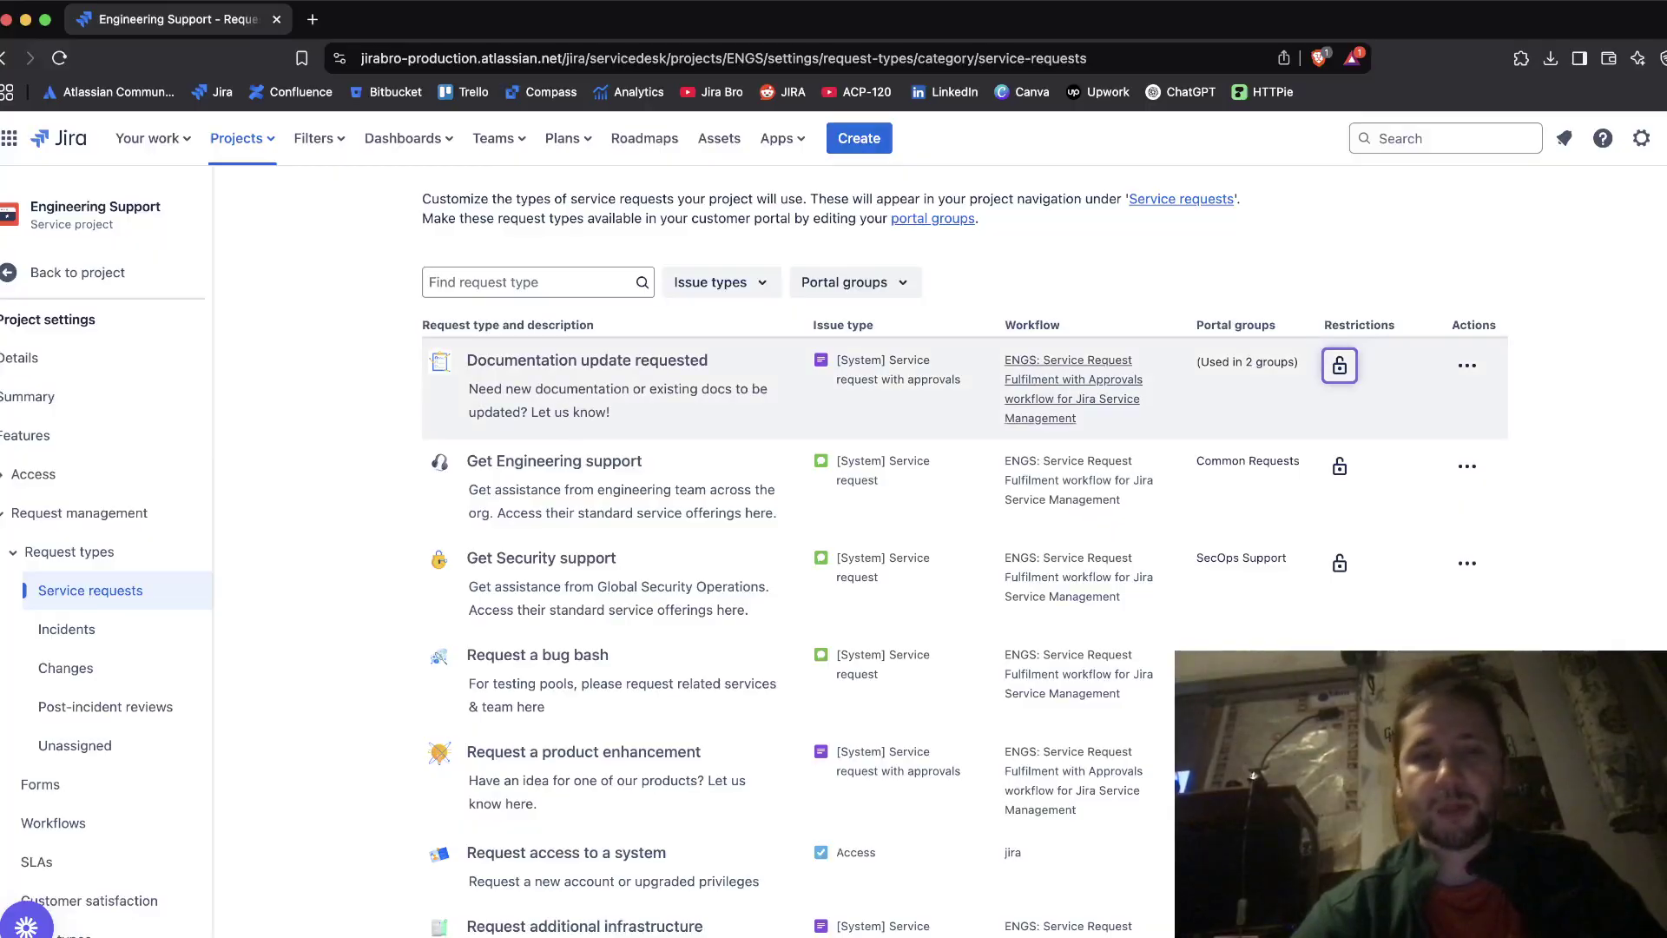
Step: View the ENGS: Service Request Fulfilment with Approvals workflow used by Documentation update requested
click(1073, 380)
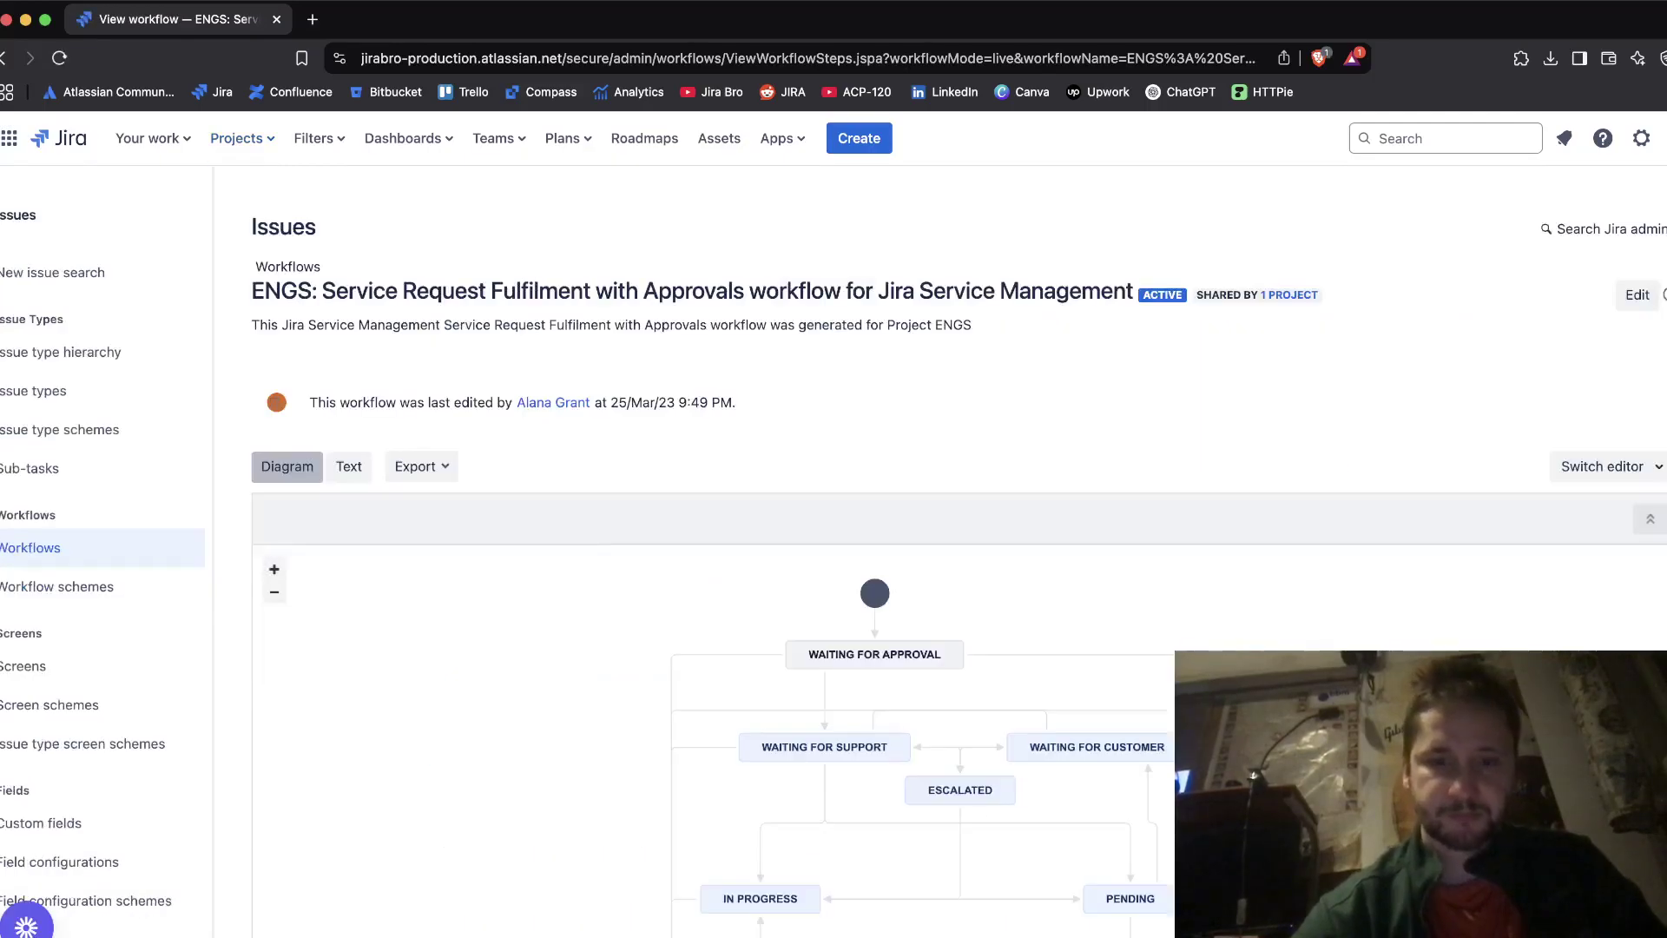
scroll(955, 547, down, 2)
scroll(955, 547, down, 2)
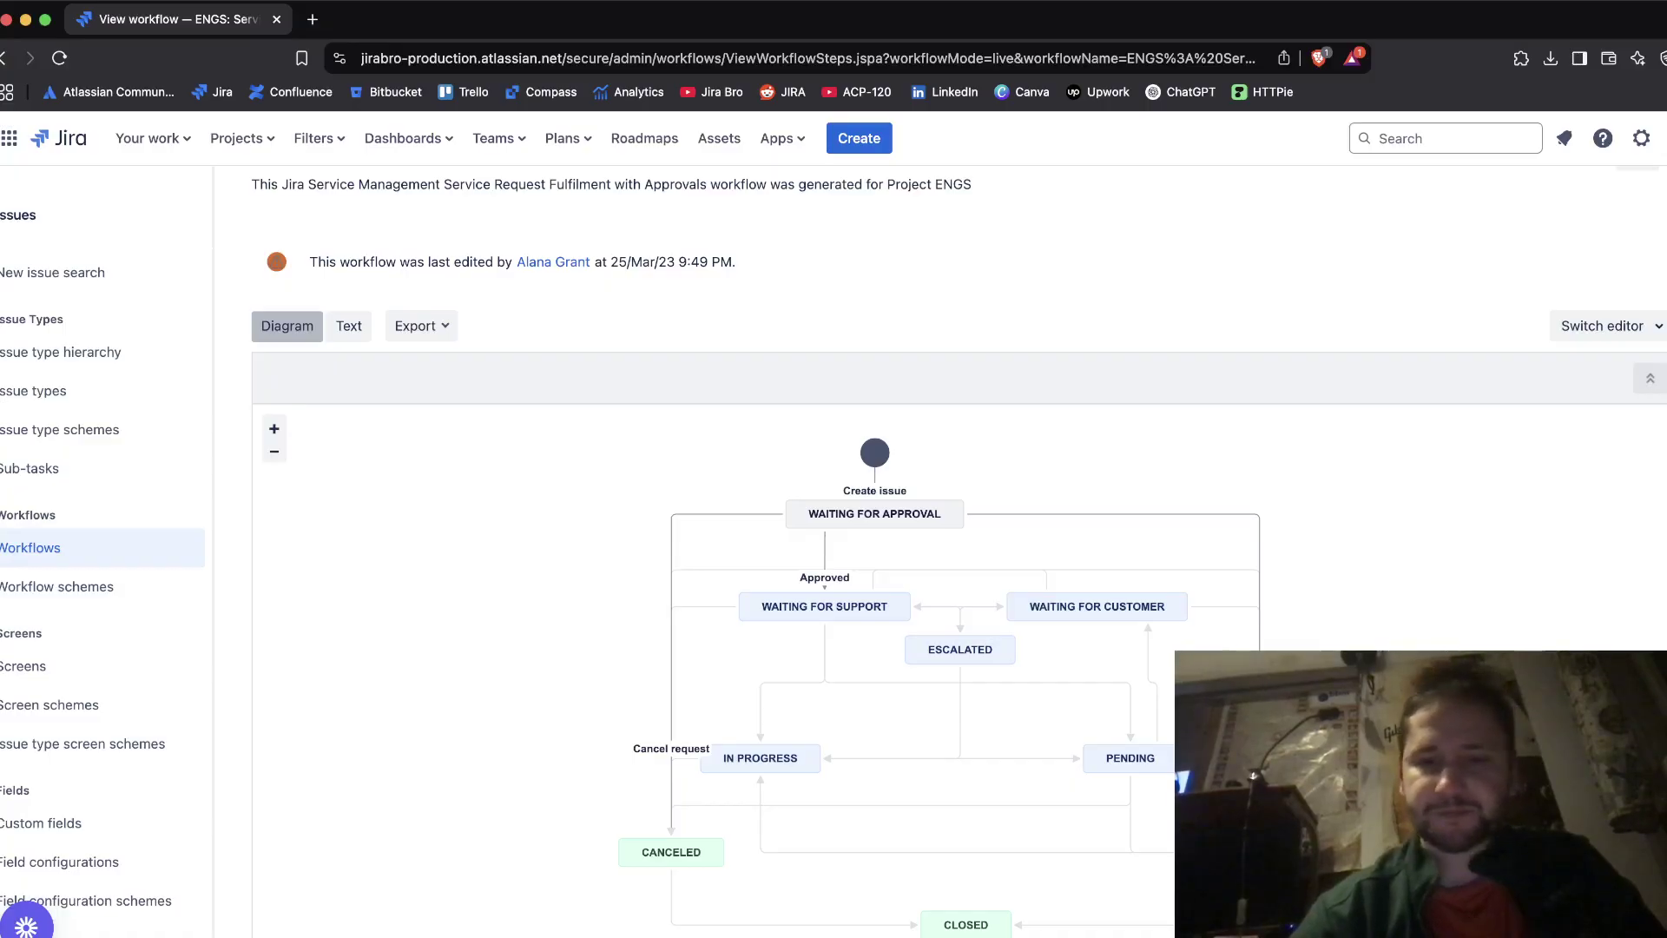
scroll(955, 547, up, 1)
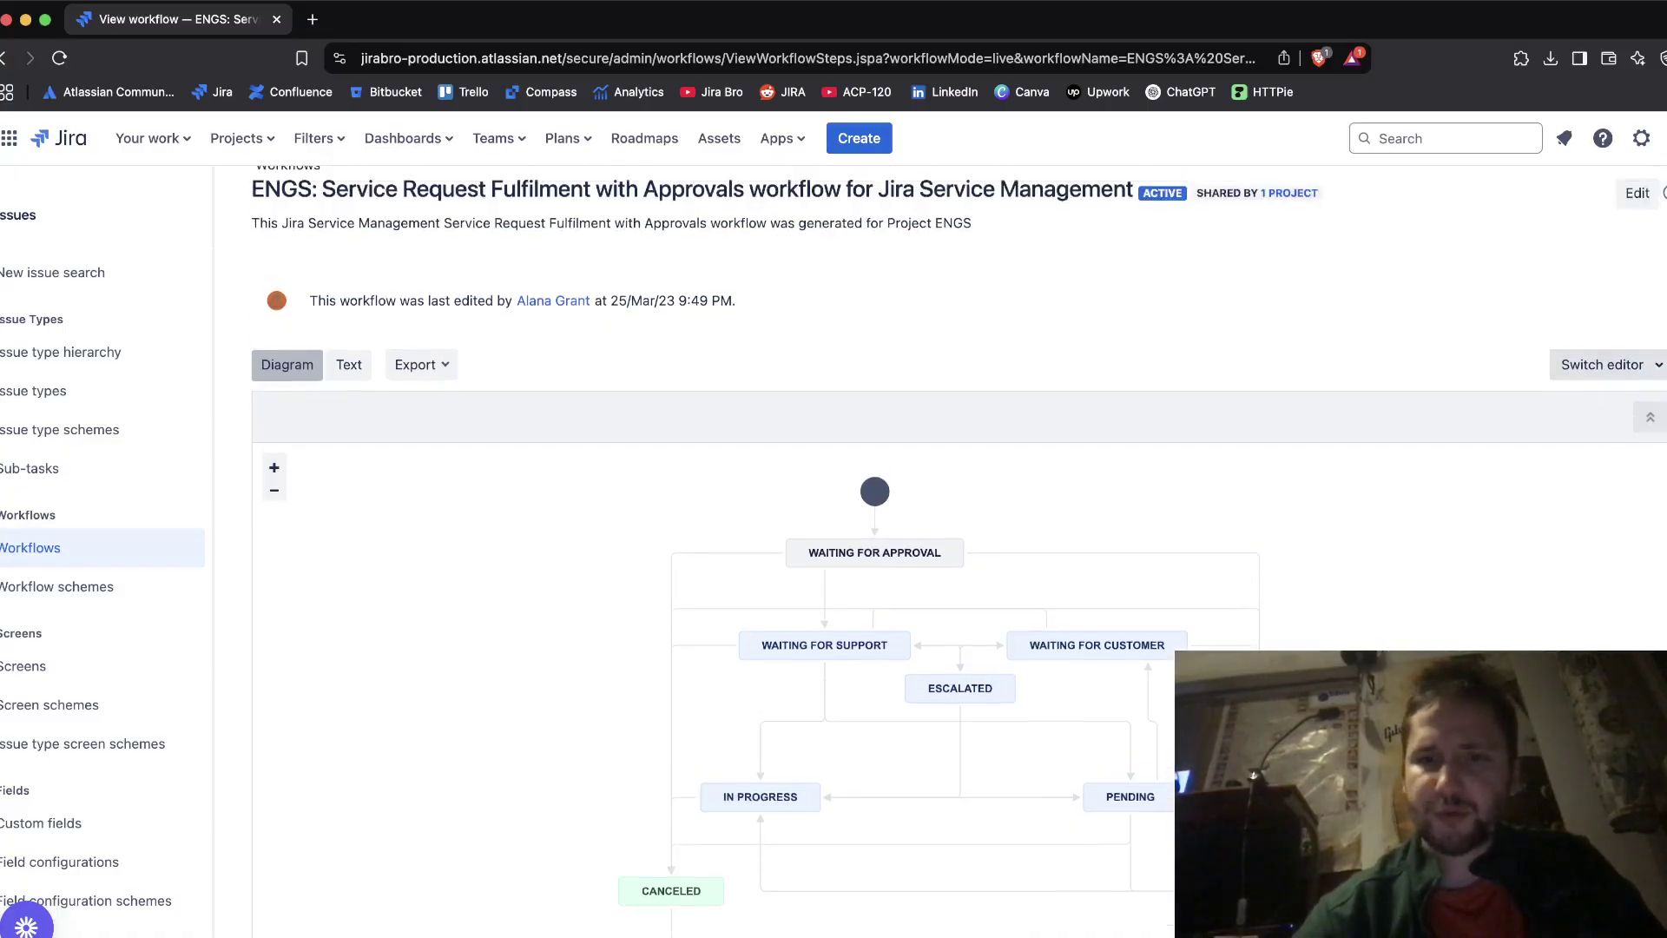
Step: Start a draft of the approvals workflow and select the WAITING FOR APPROVAL status
click(1637, 193)
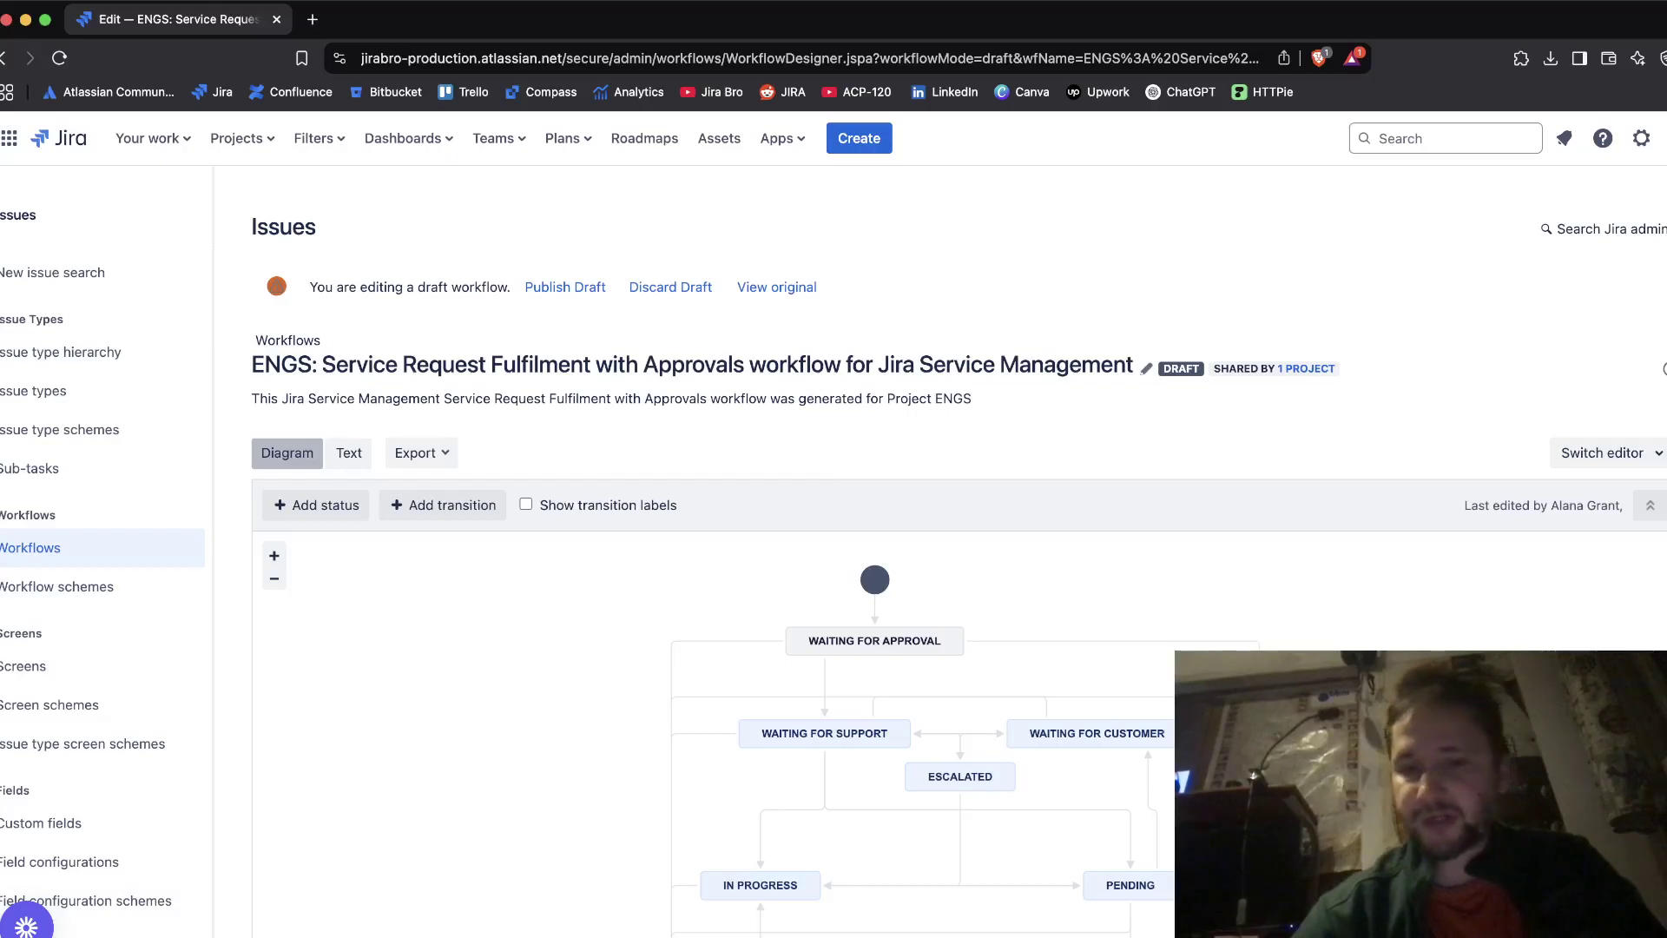
scroll(959, 557, down, 3)
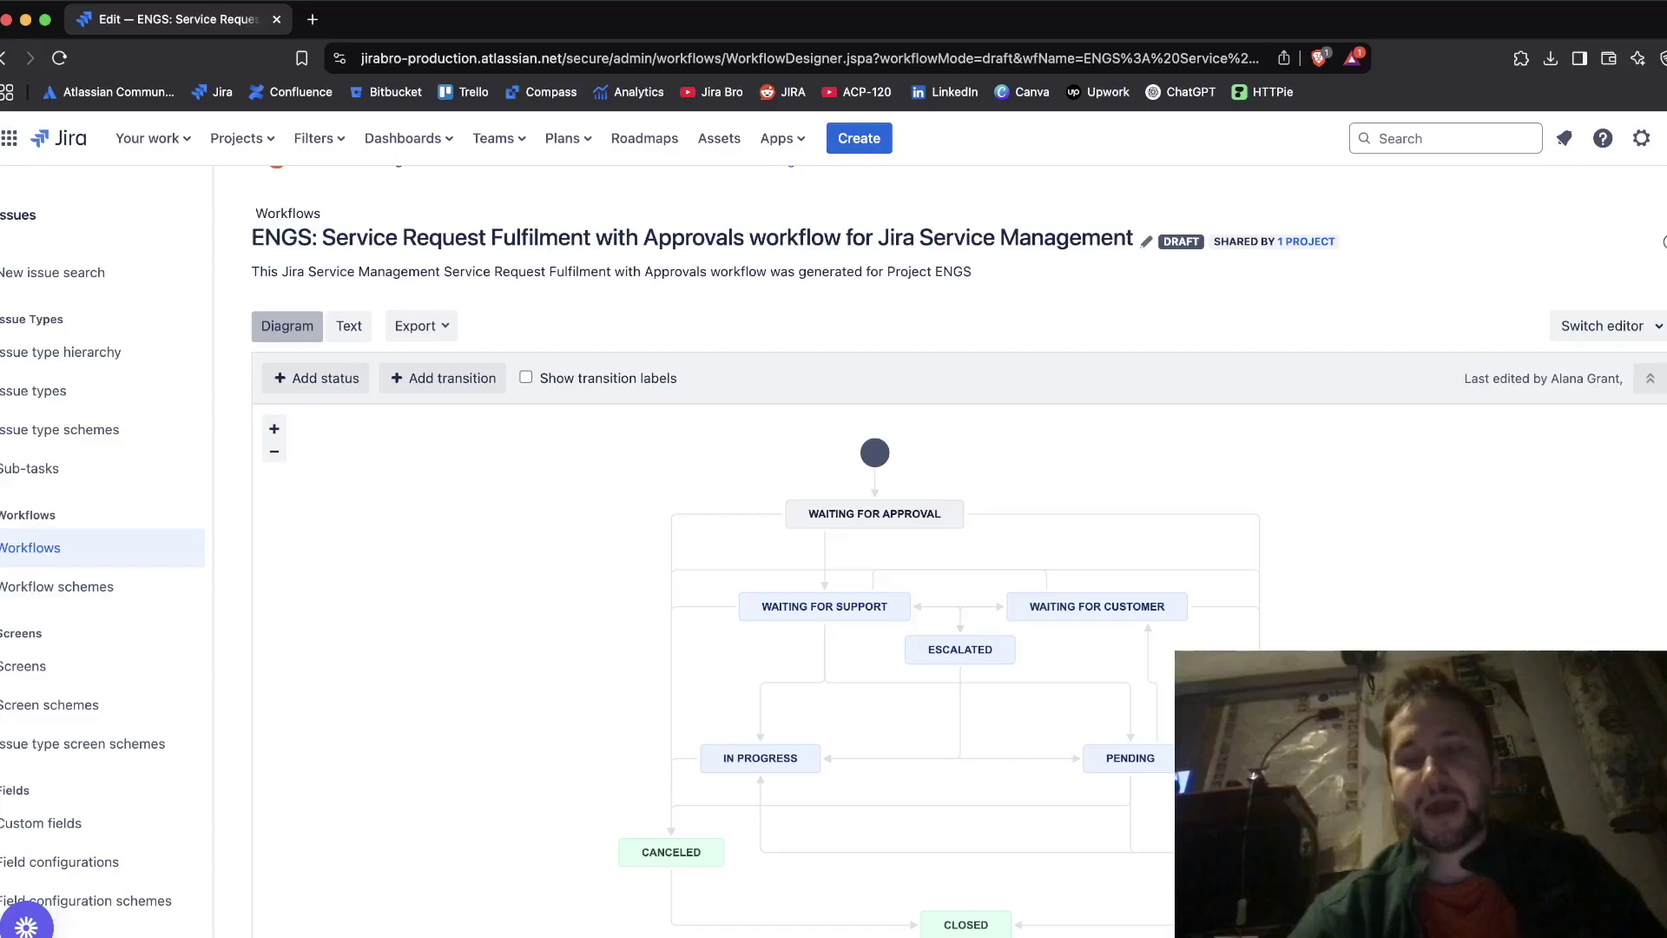
click(874, 513)
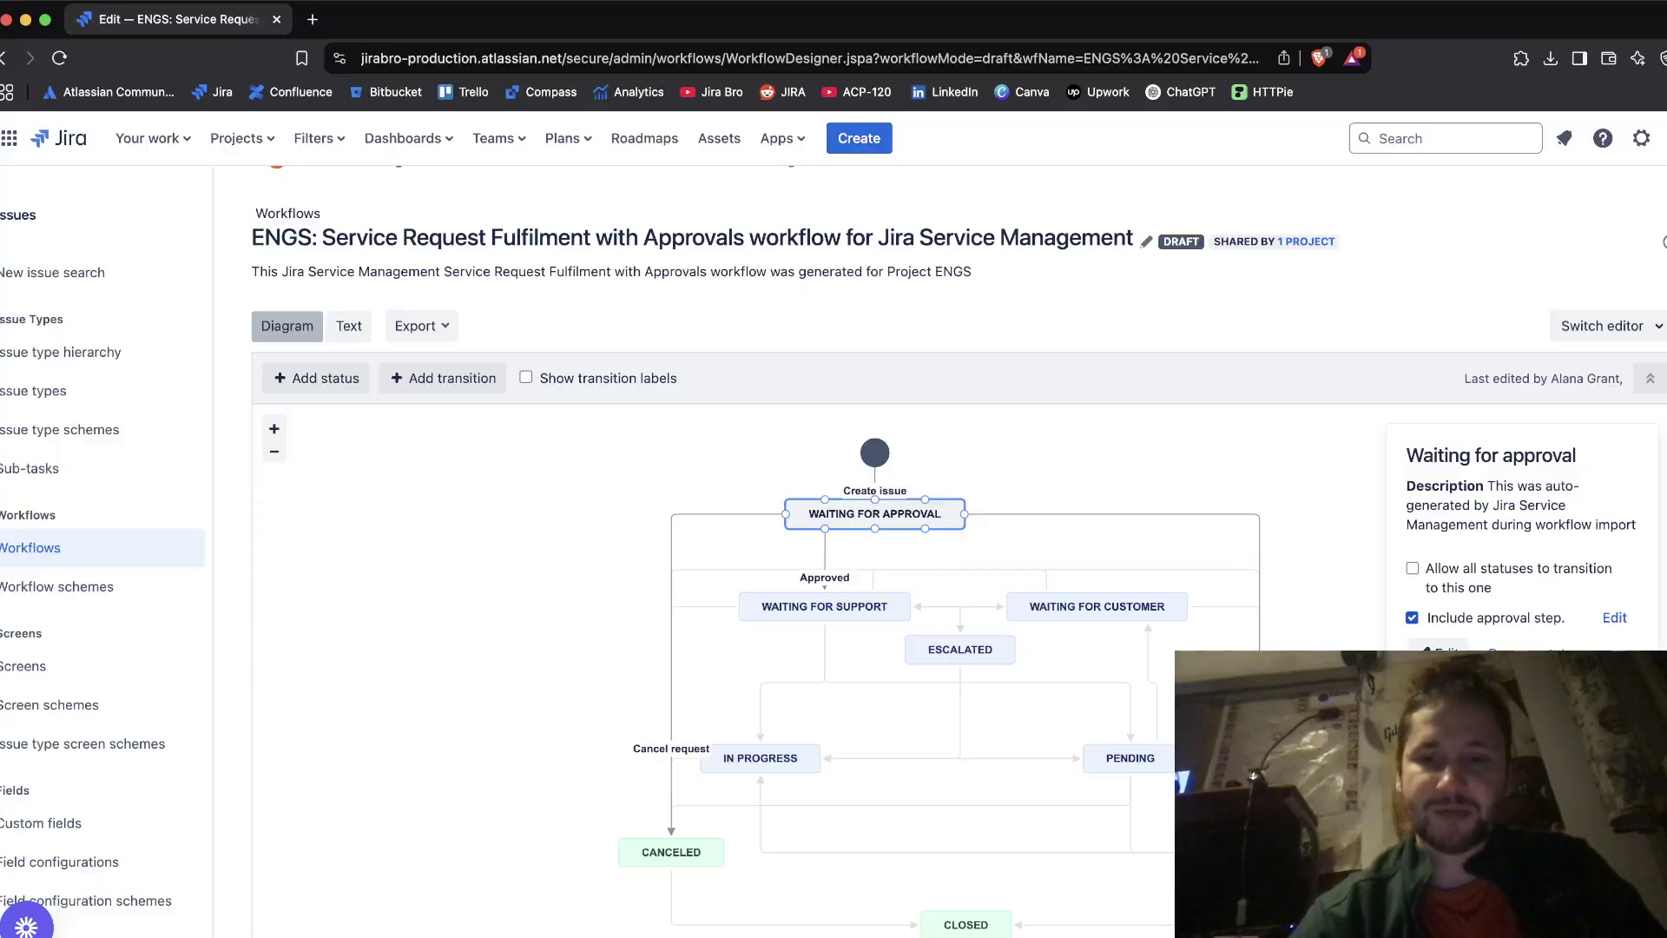
Step: Review Waiting for approval's approver count and source unchanged, then continue to its transition settings
click(1615, 617)
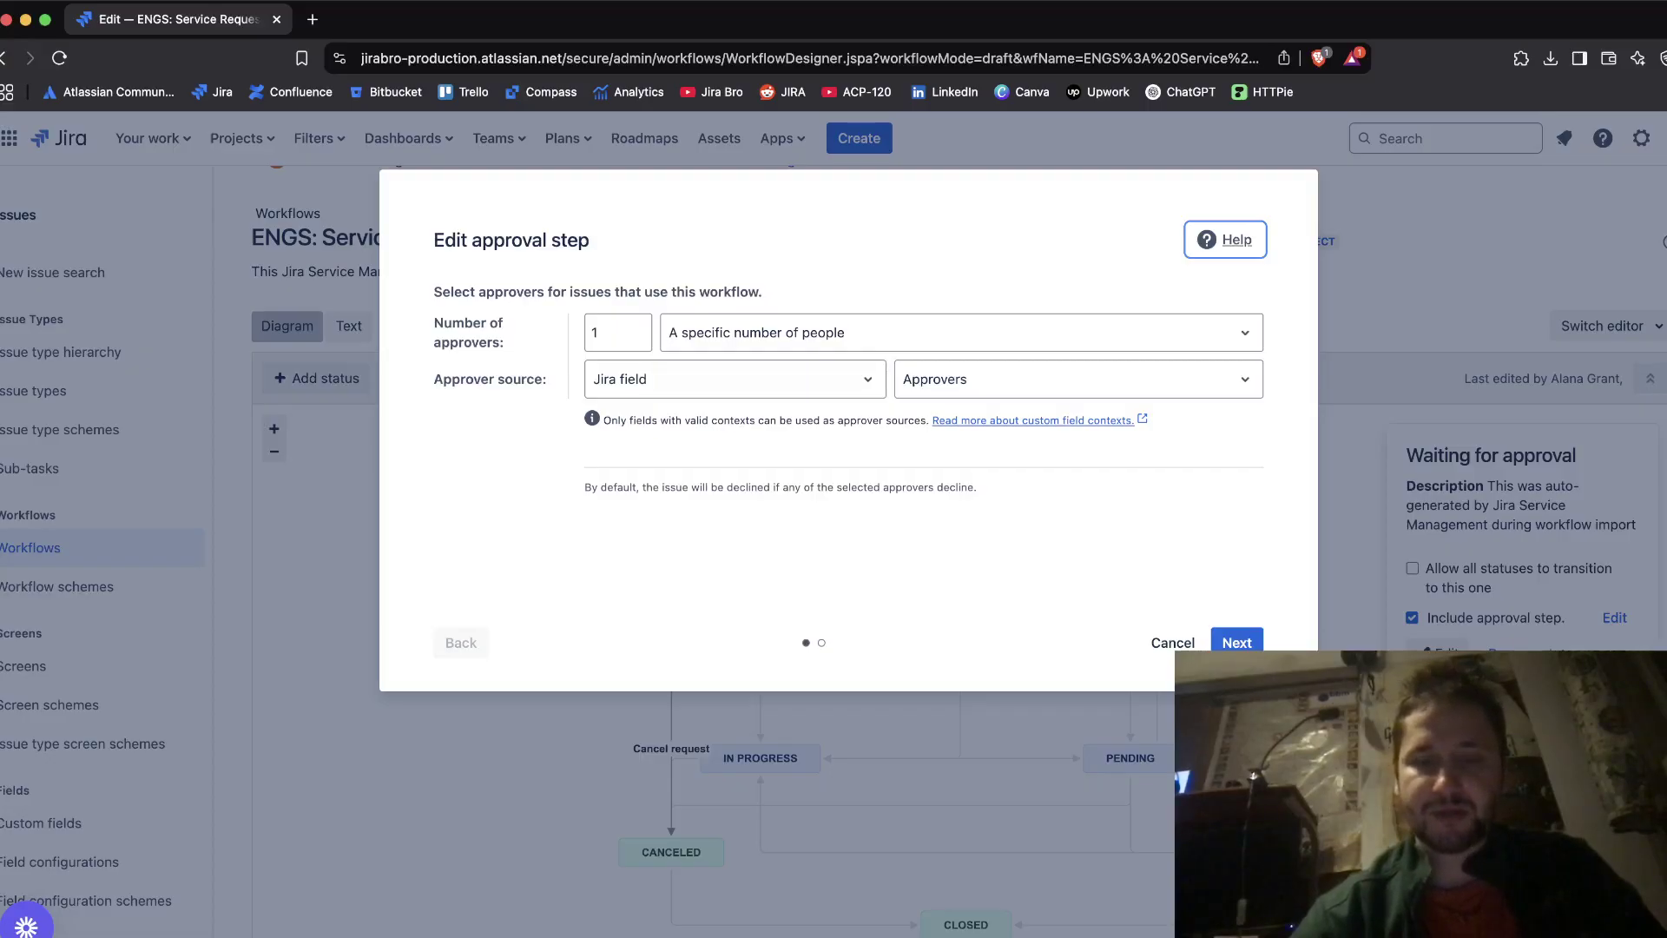
click(955, 333)
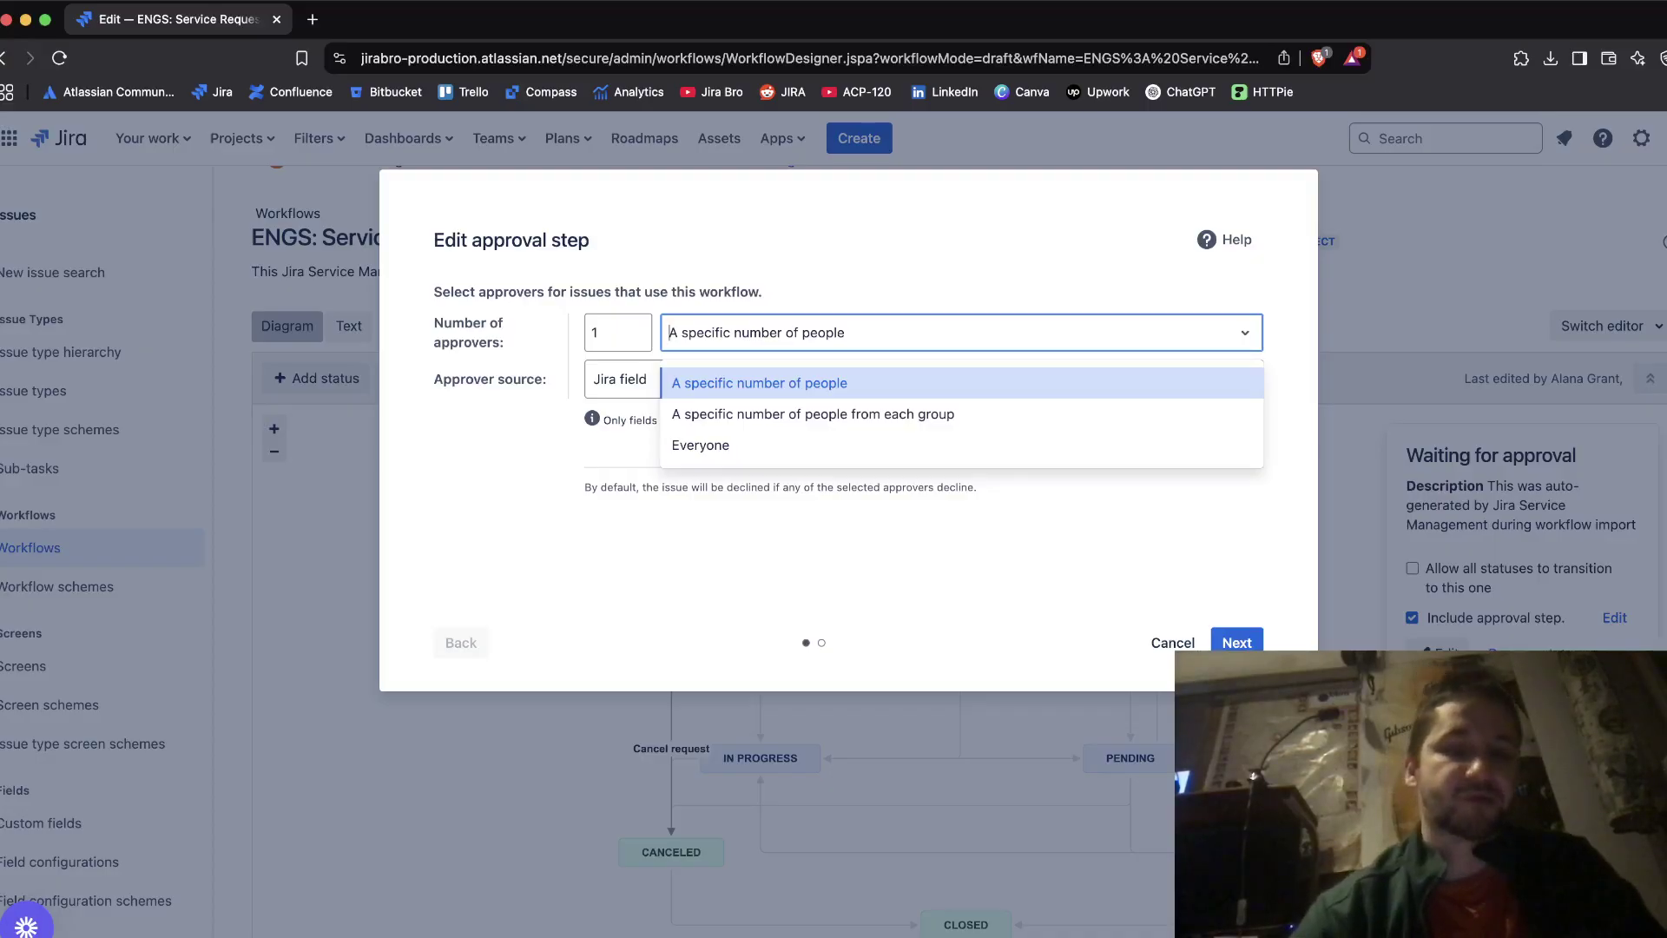
key(Escape)
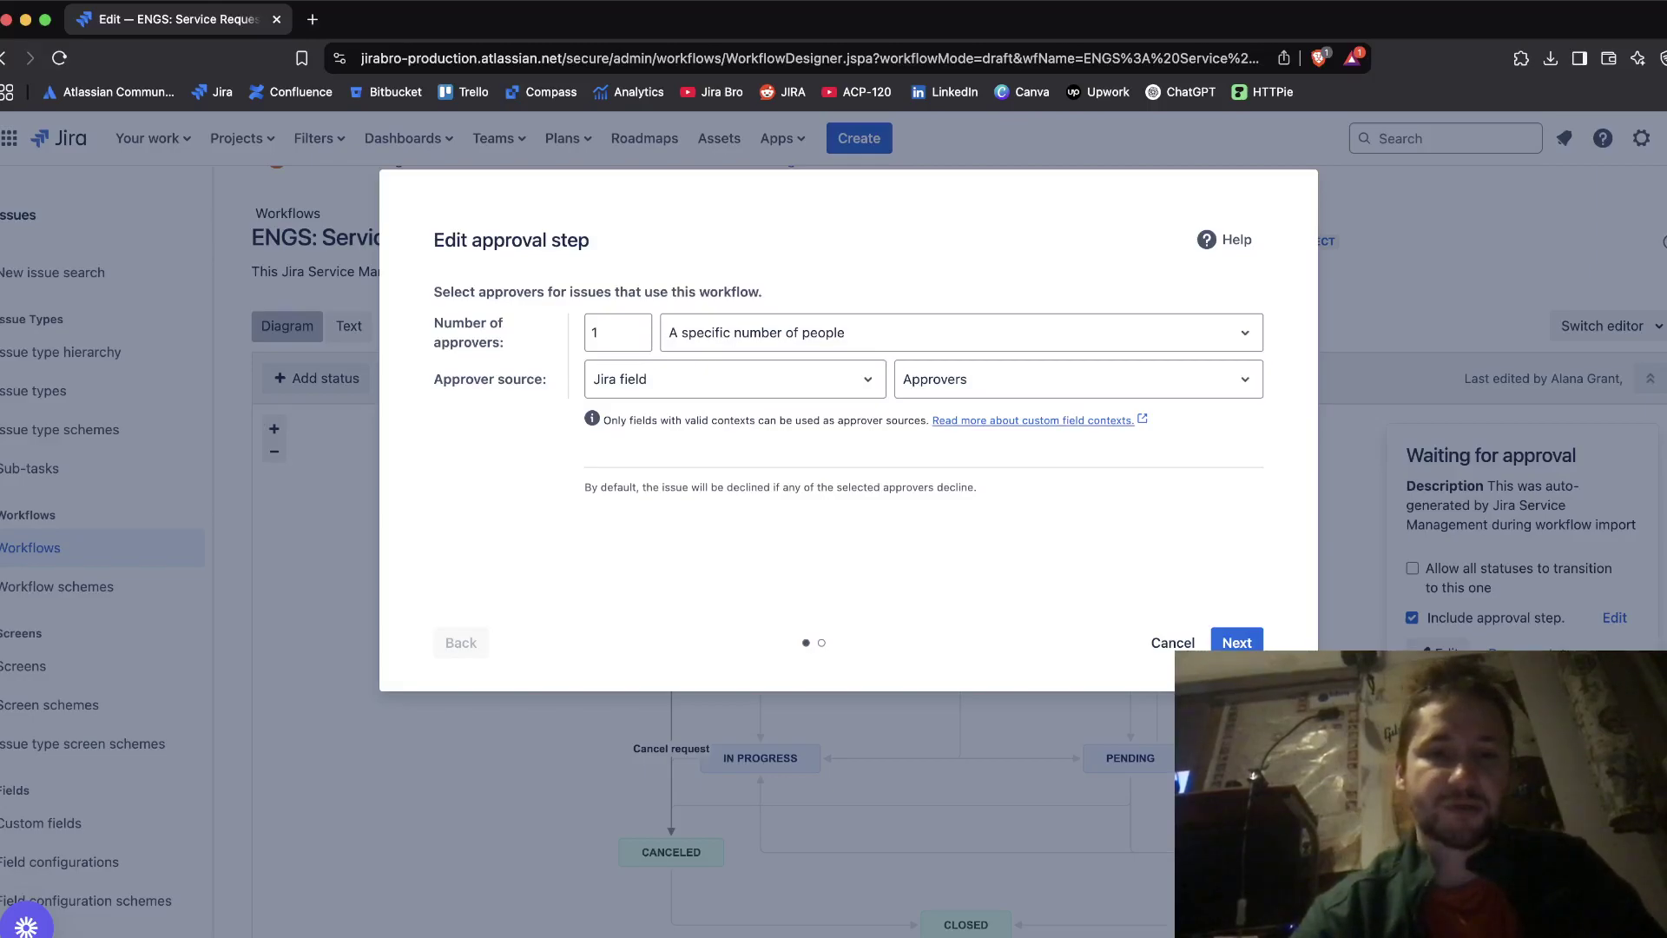
click(729, 378)
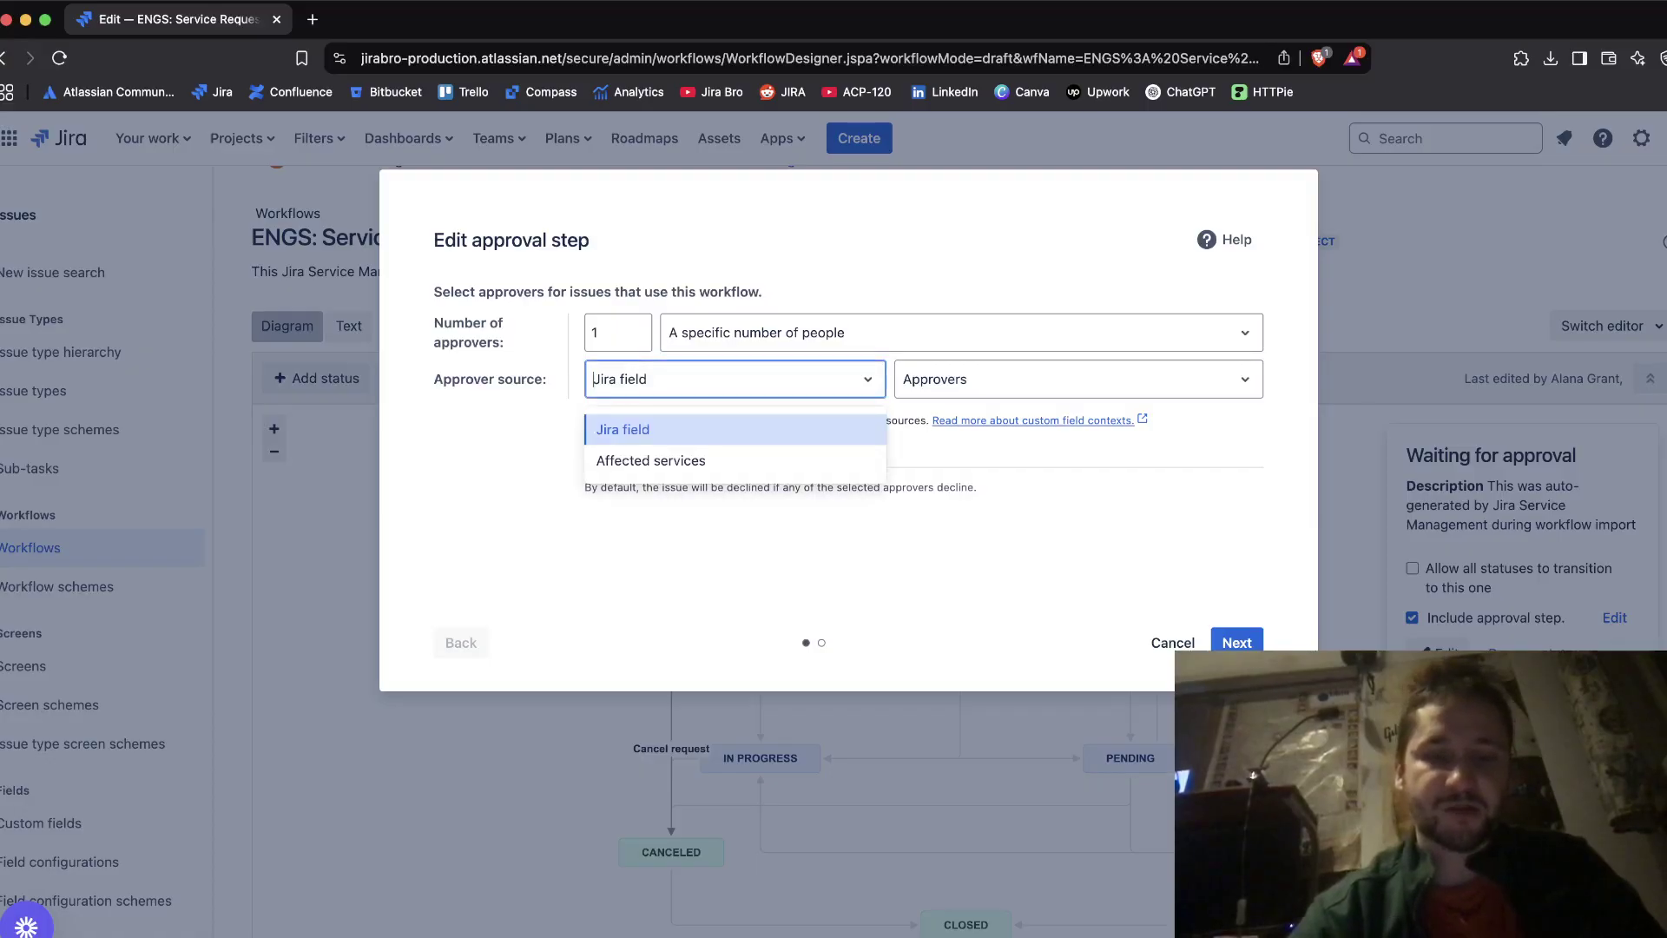
key(Escape)
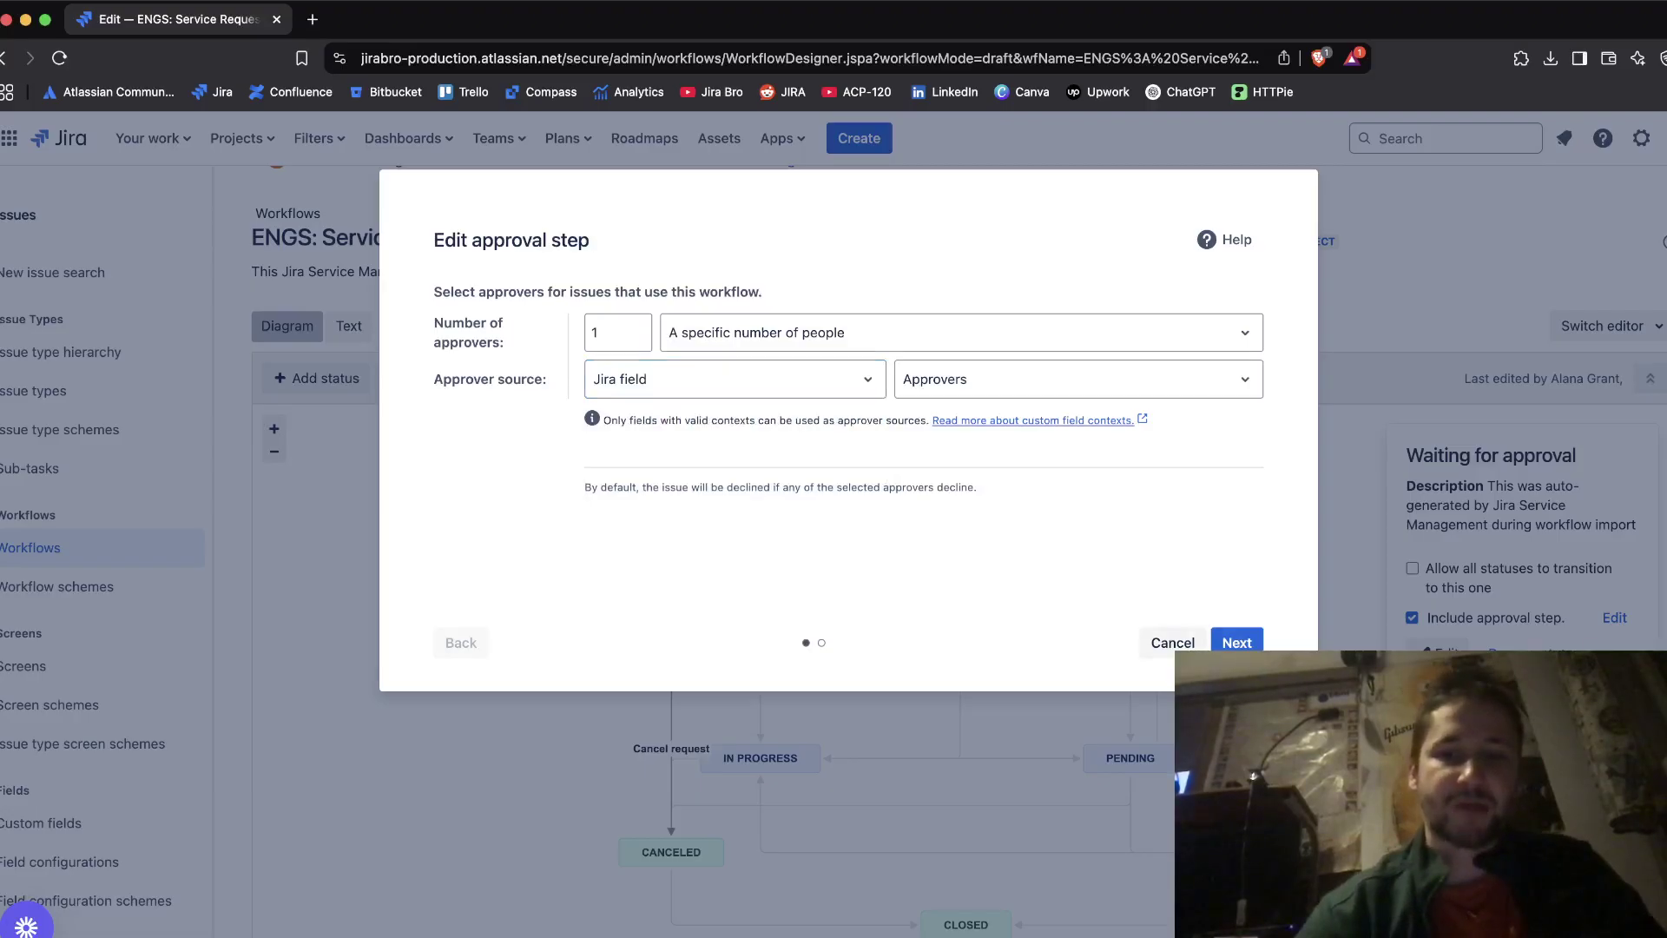
click(1237, 642)
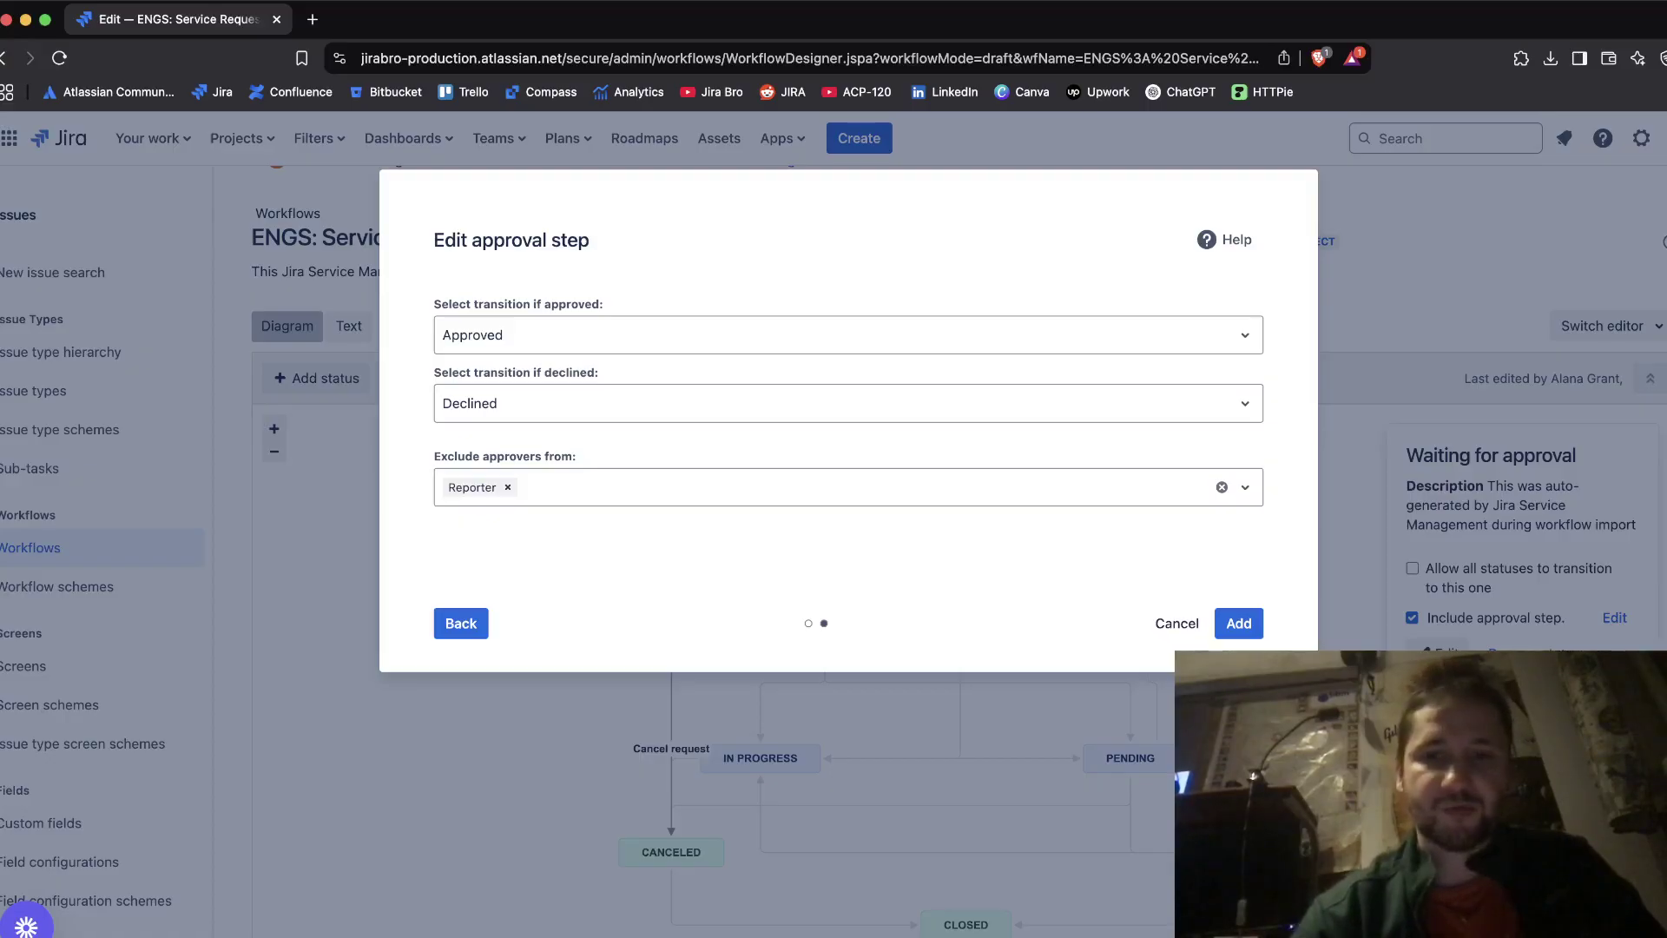
Step: Check the transitions available after approval for Waiting for approval, leaving them unchanged
click(847, 336)
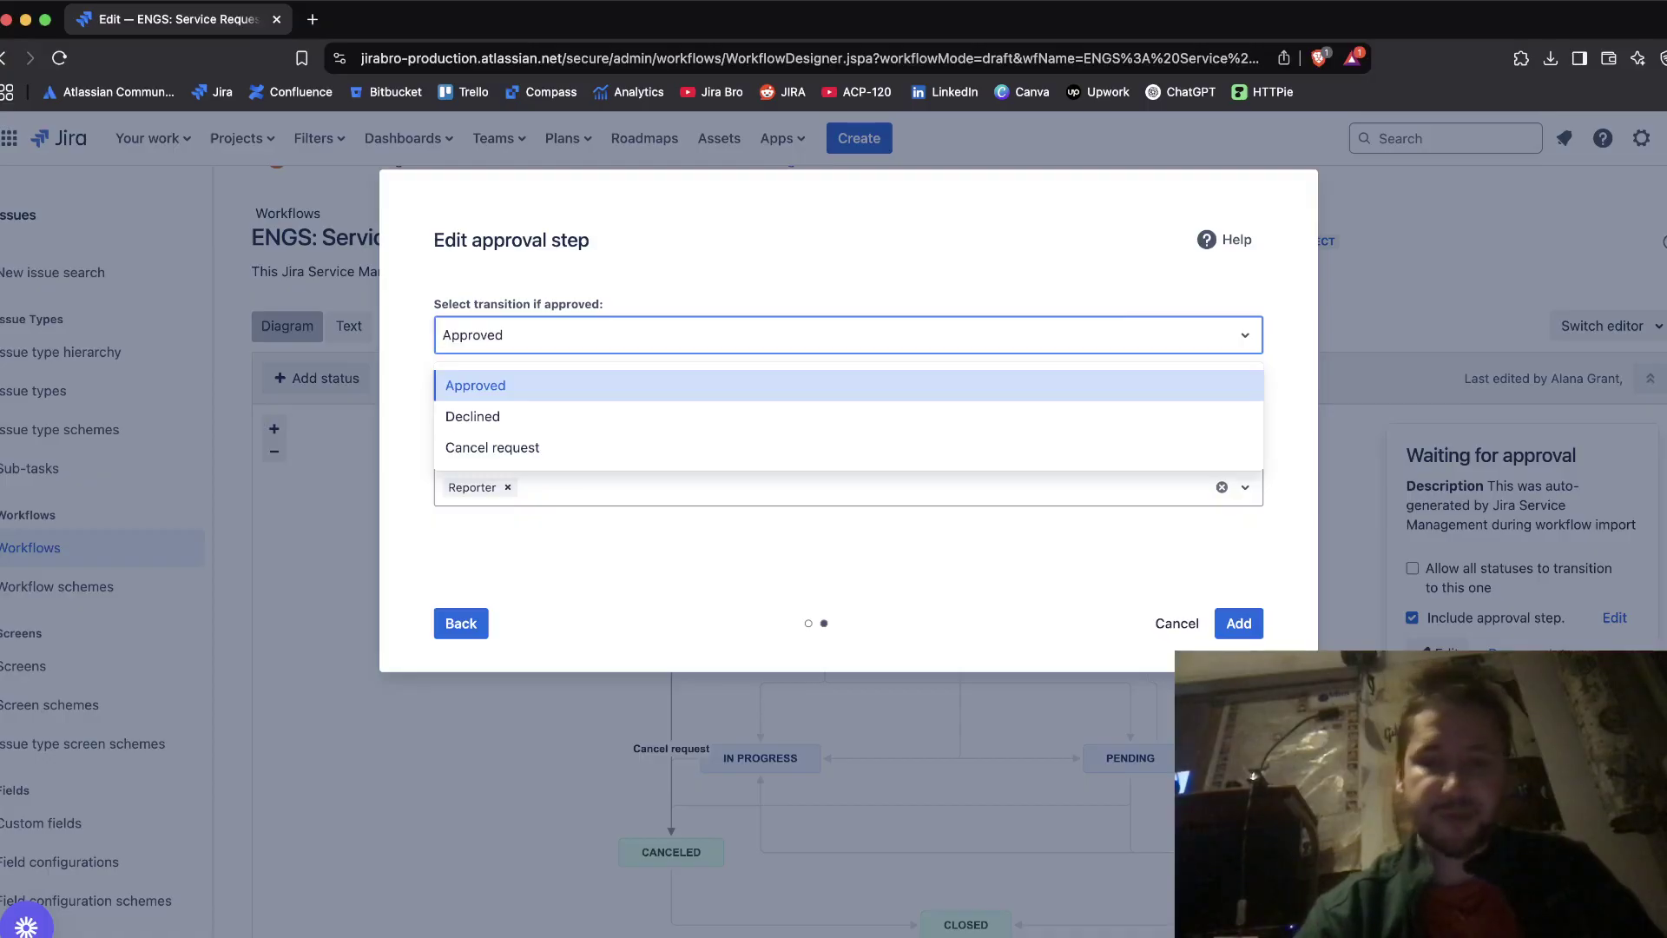
key(Escape)
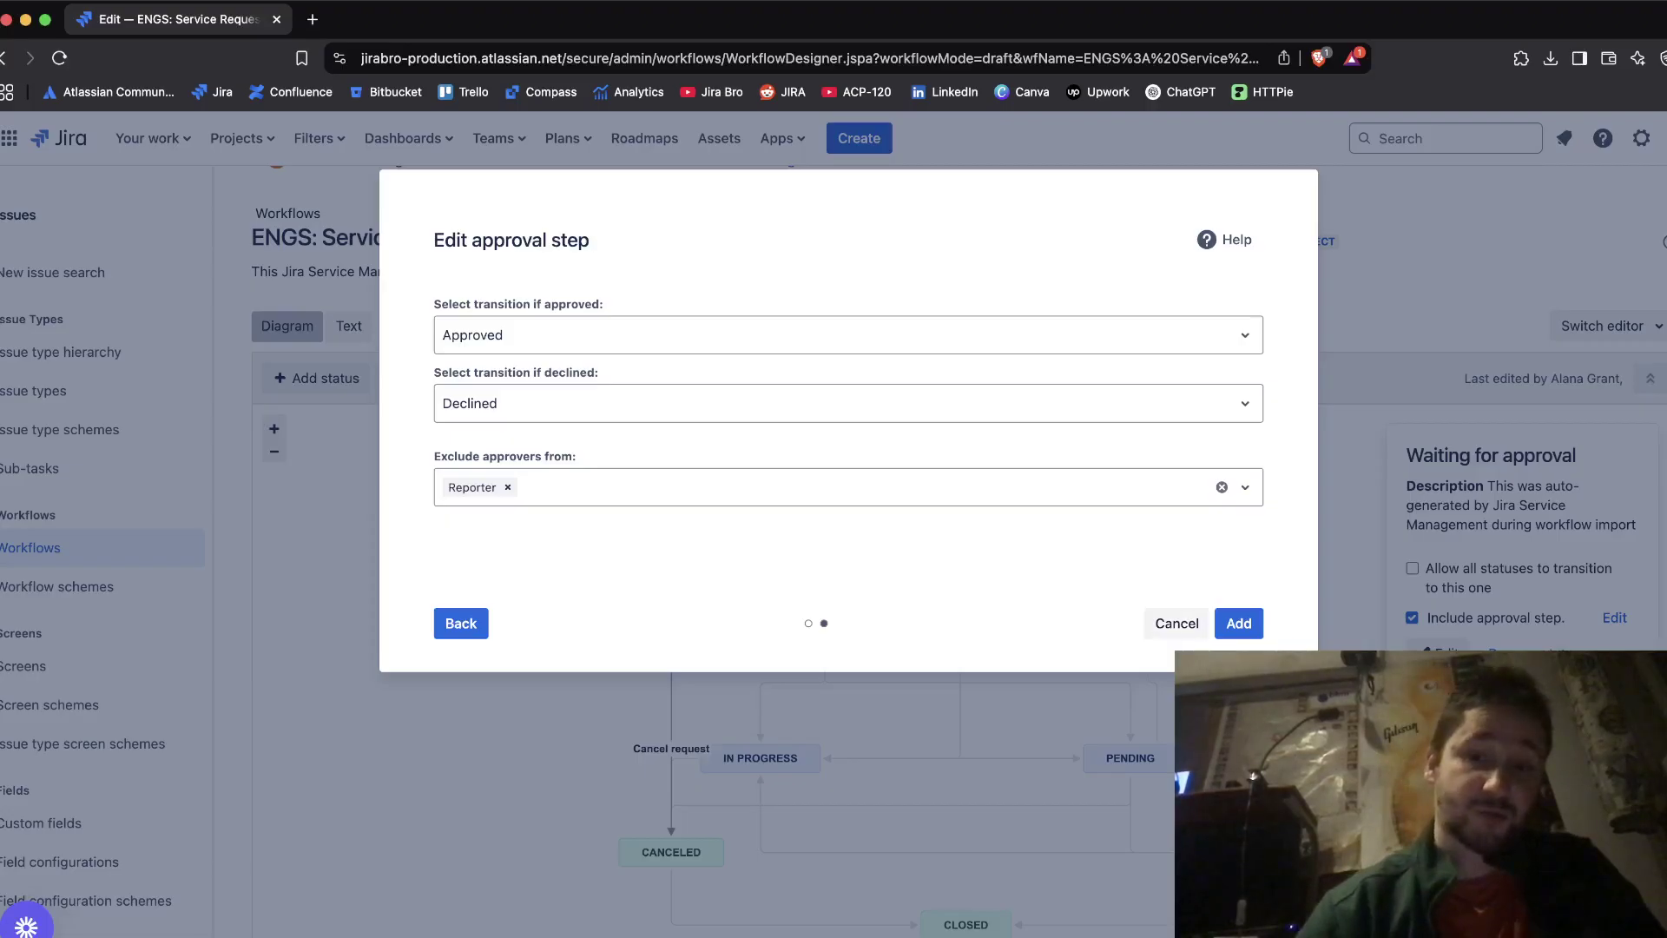
Step: Discard the Waiting for approval edits and start an approval step on Waiting for support
click(1176, 622)
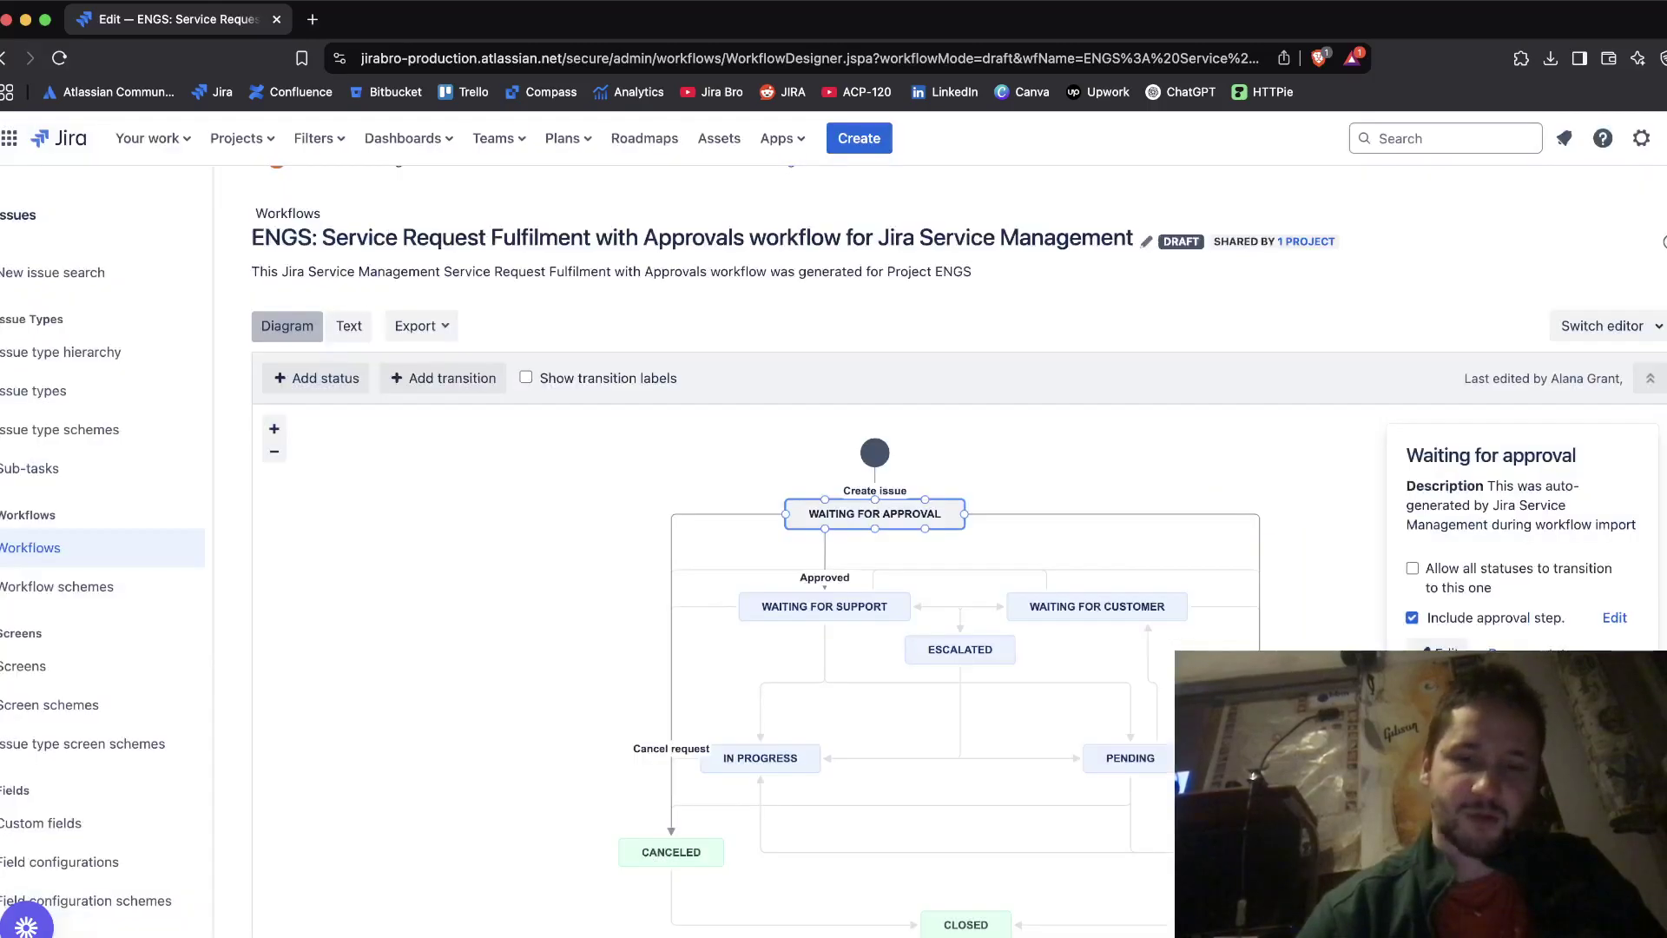
click(825, 606)
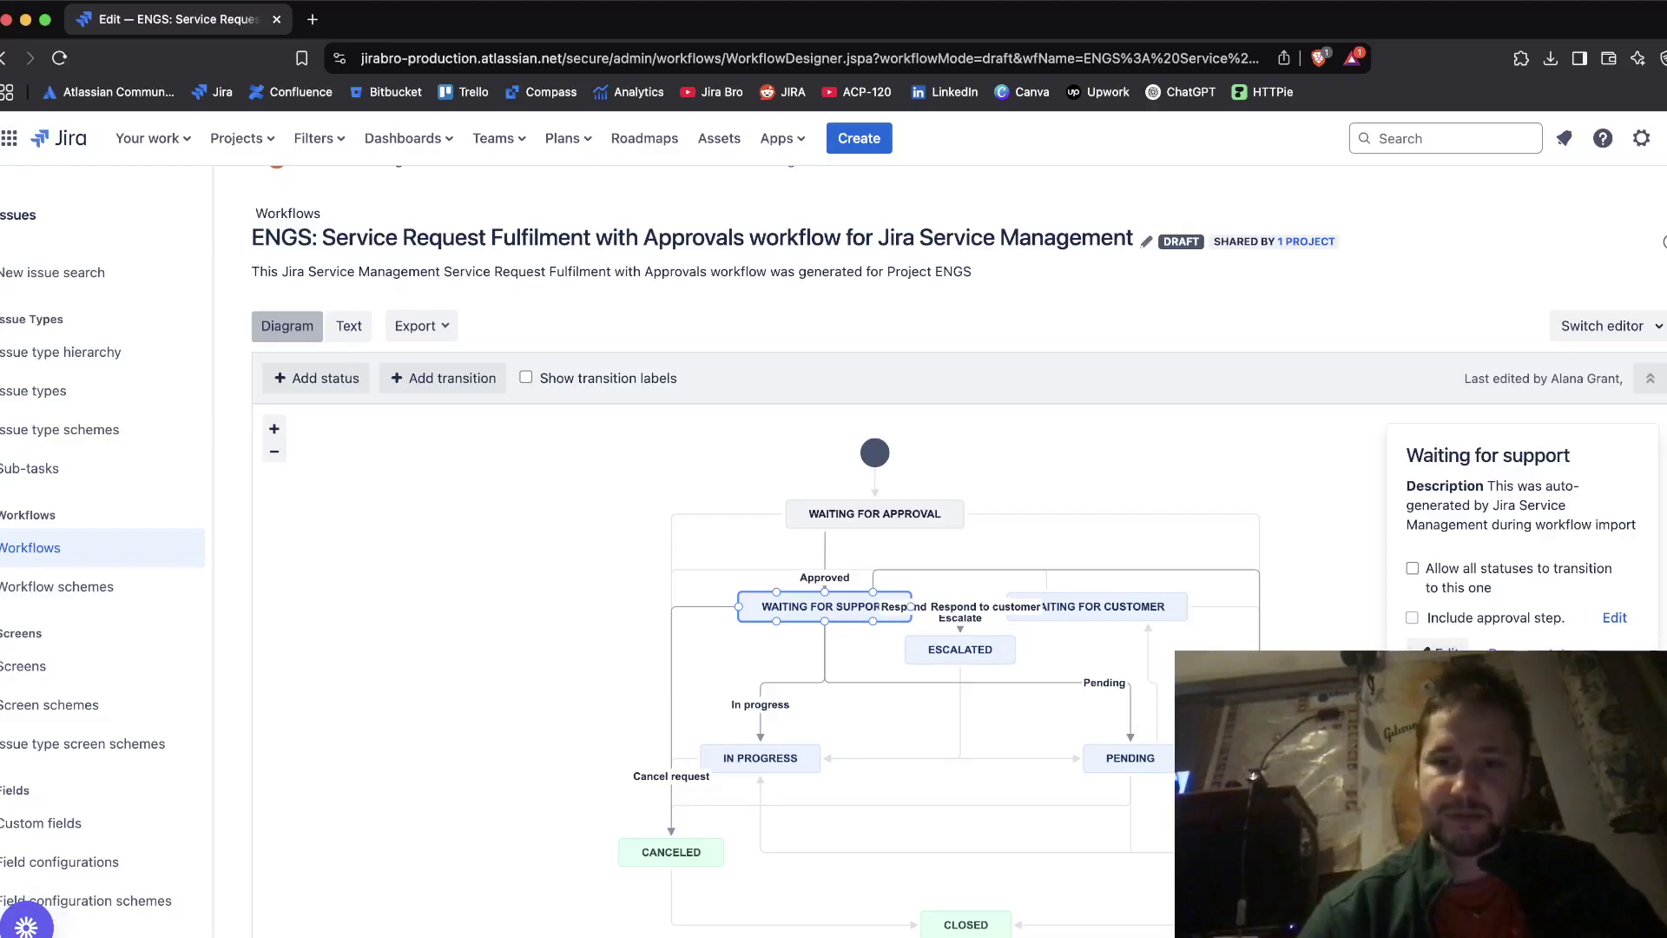
click(1411, 617)
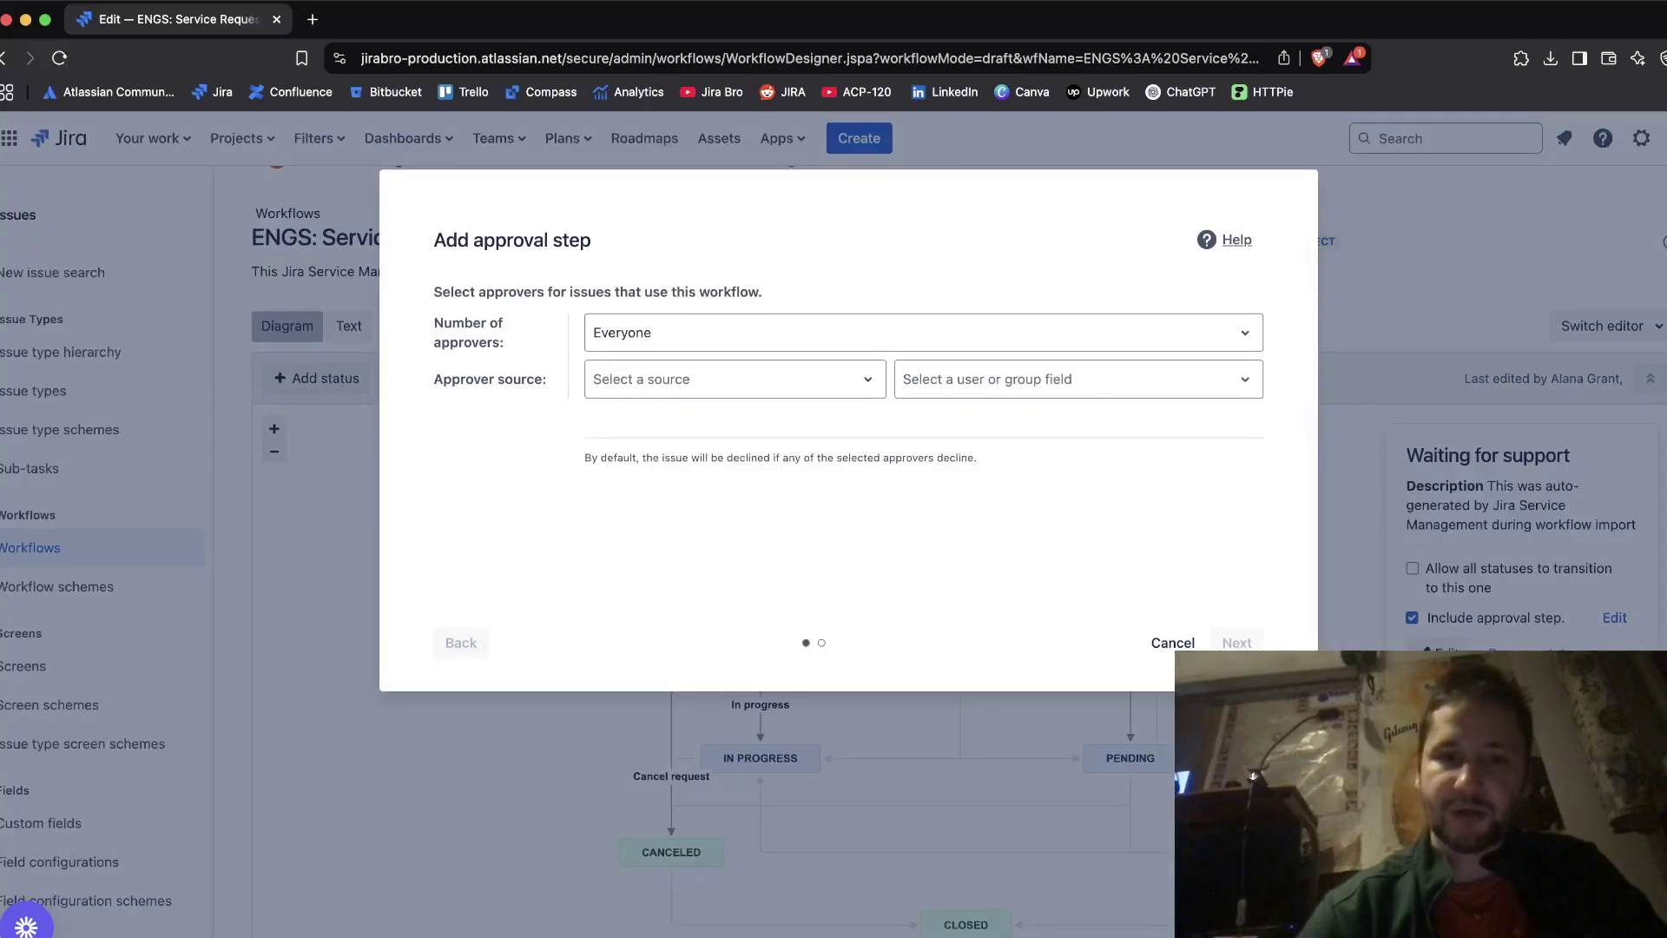
Step: Require 2 approvers taken from the Manager Jira field
click(923, 332)
click(685, 379)
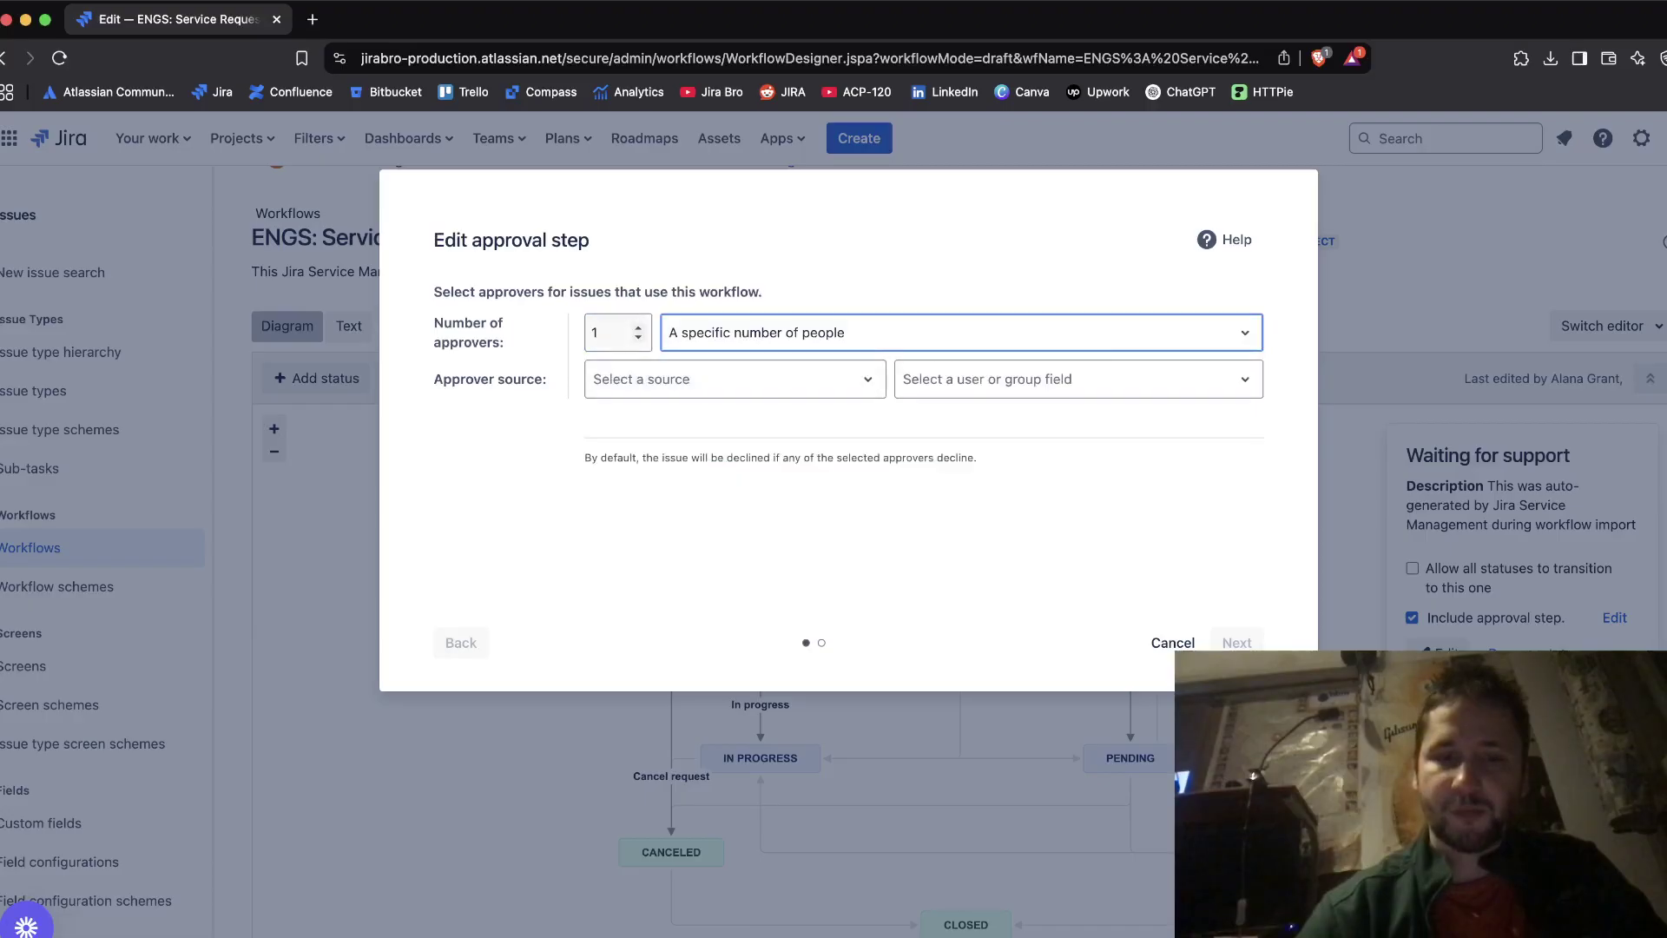
click(612, 332)
click(638, 327)
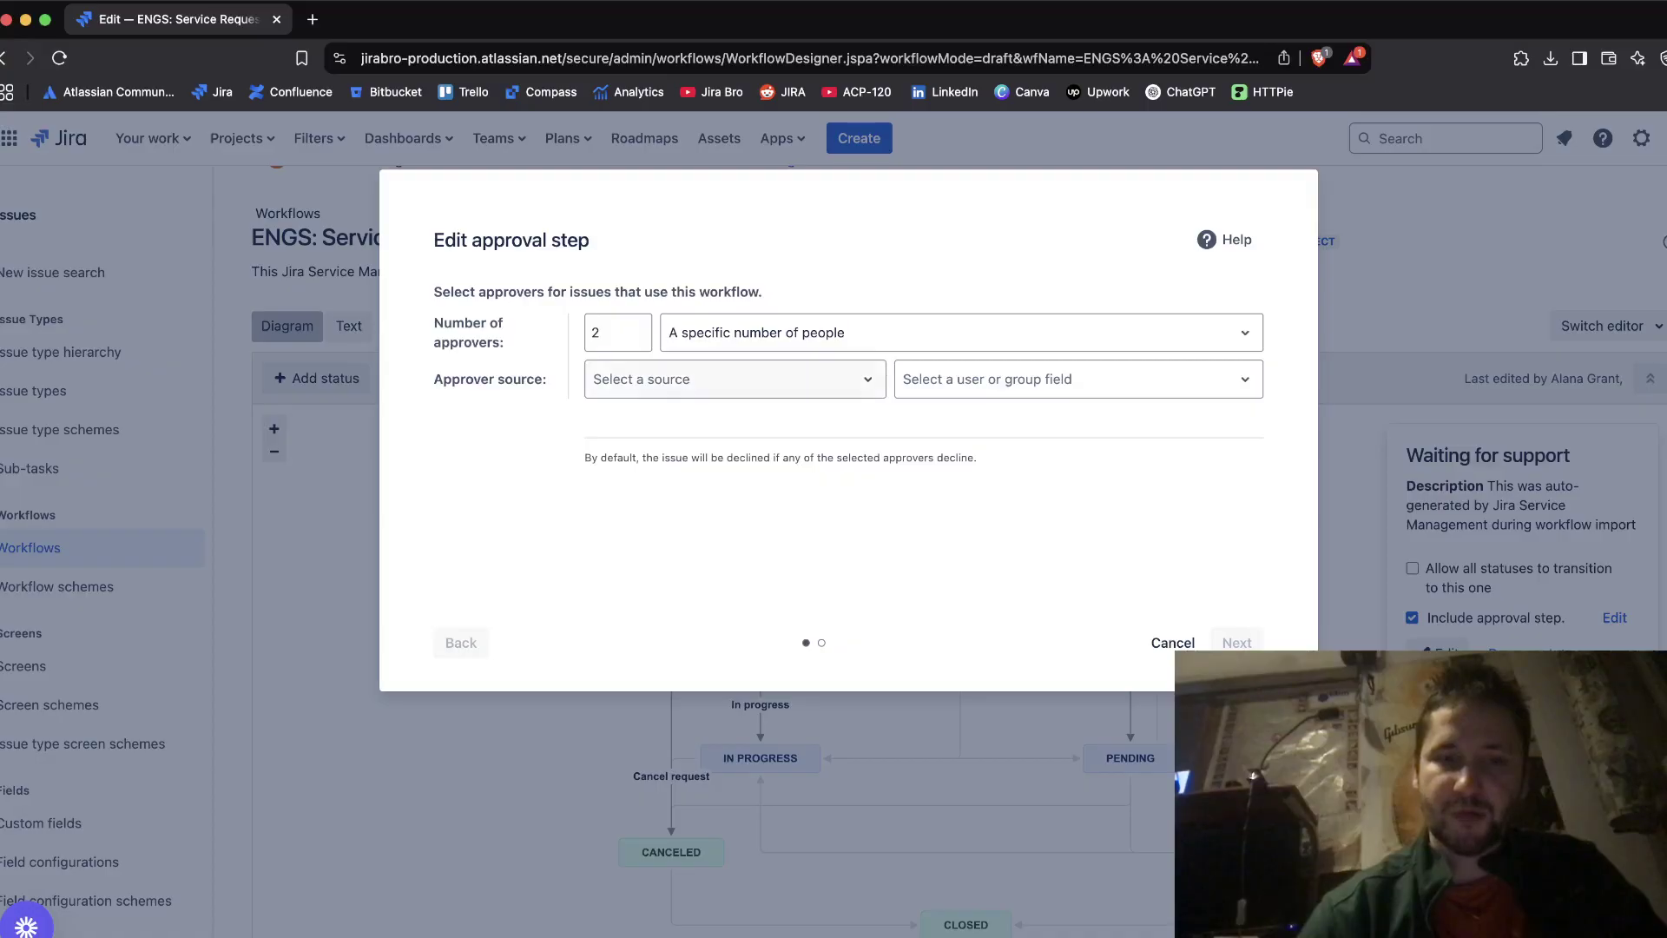
click(734, 378)
click(614, 432)
click(1076, 379)
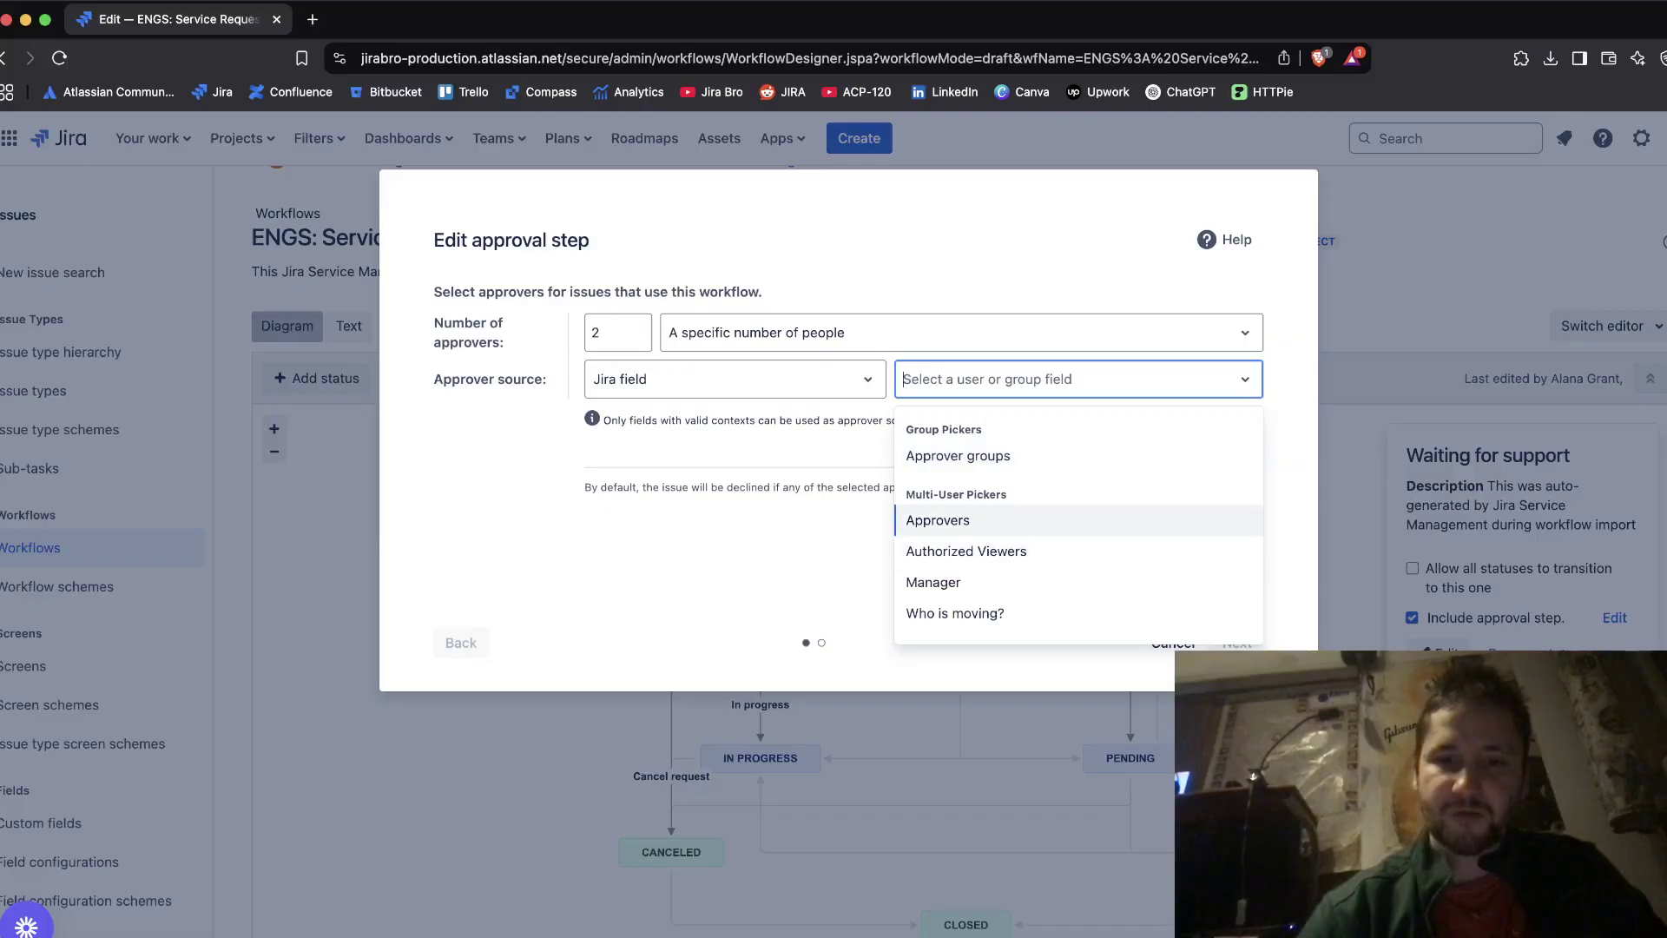
click(937, 520)
key(Down)
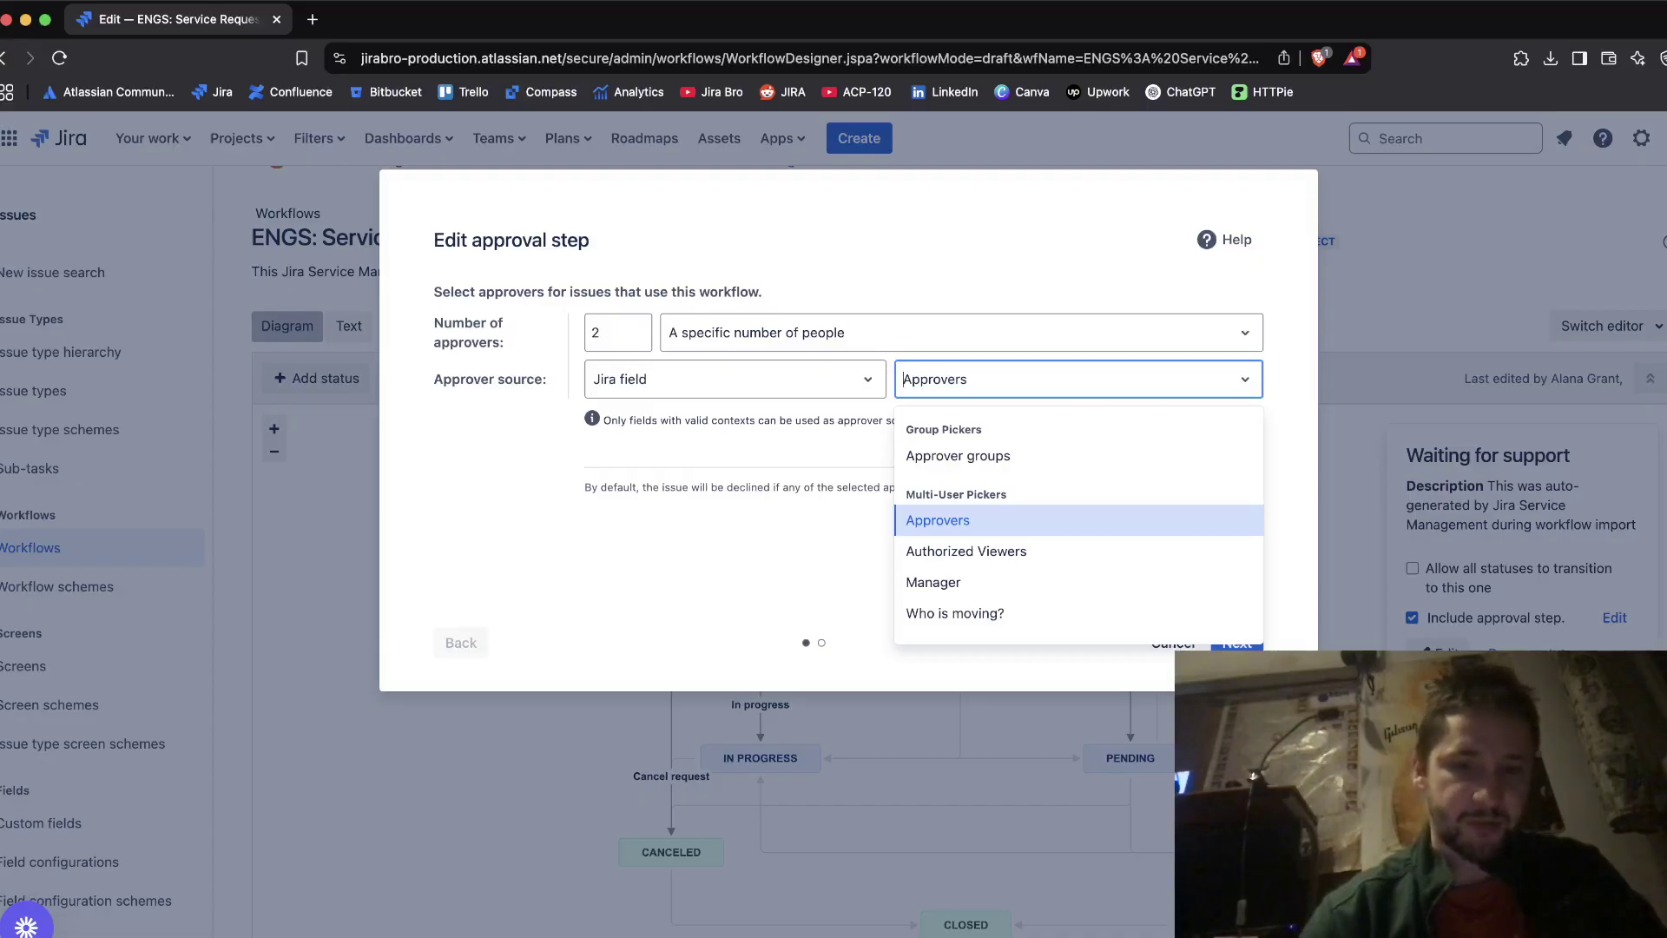
key(Down)
key(Down)
key(Return)
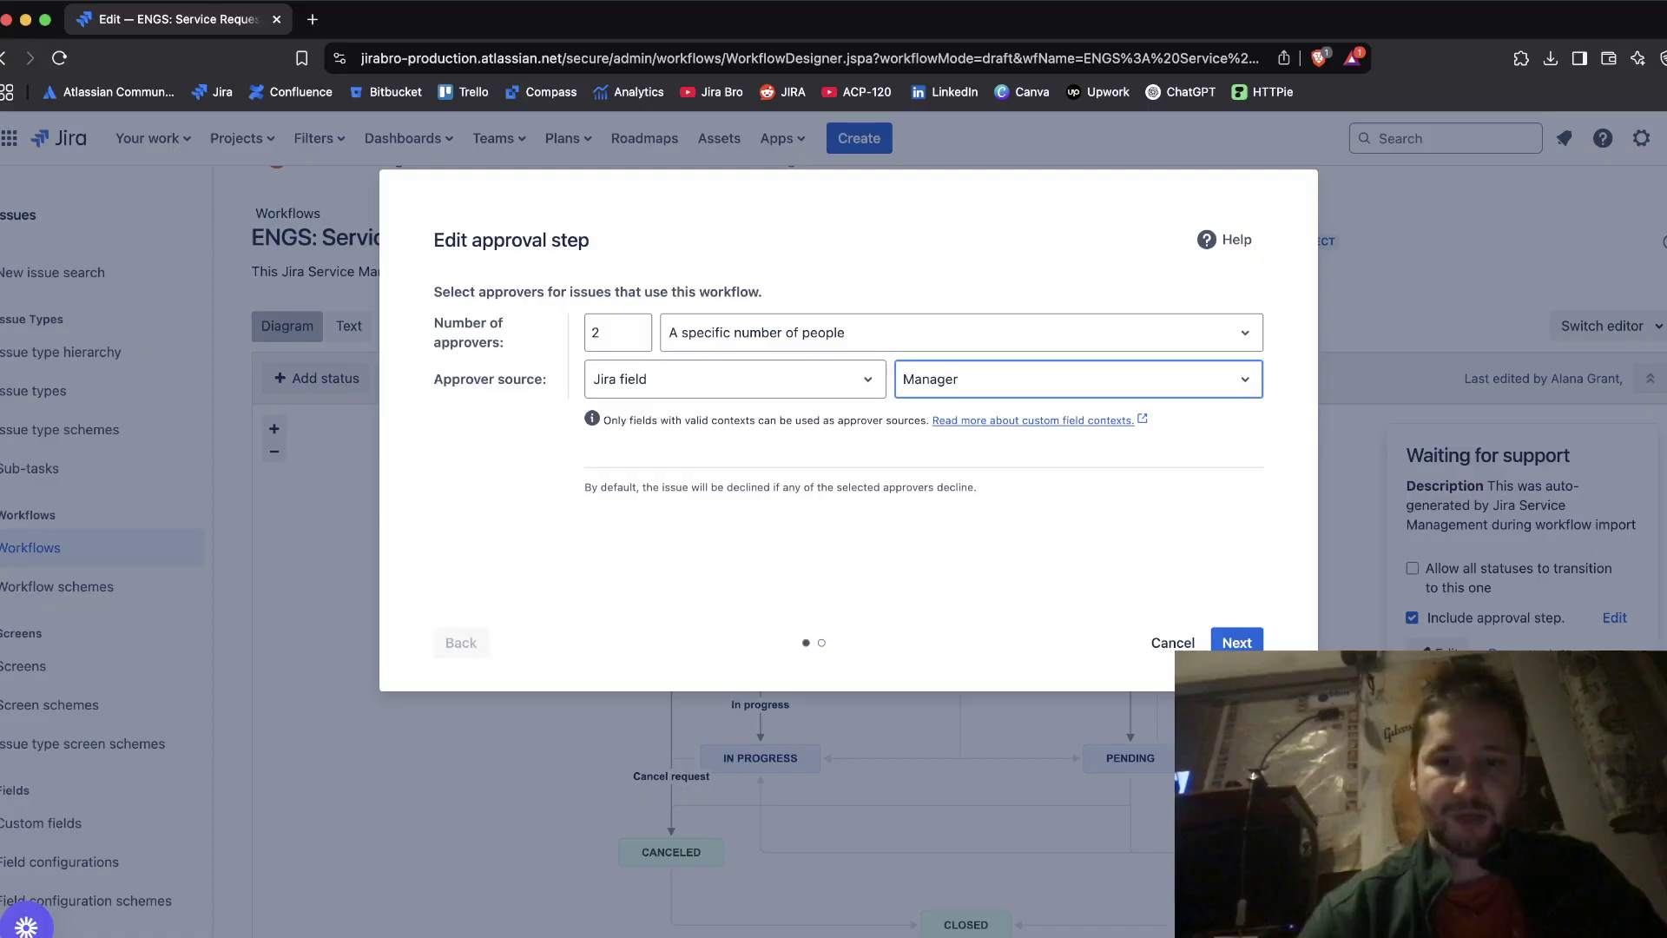
Step: Resolve this issue when approved, Cancel request when declined, exclude the Reporter, and add the step
click(1236, 642)
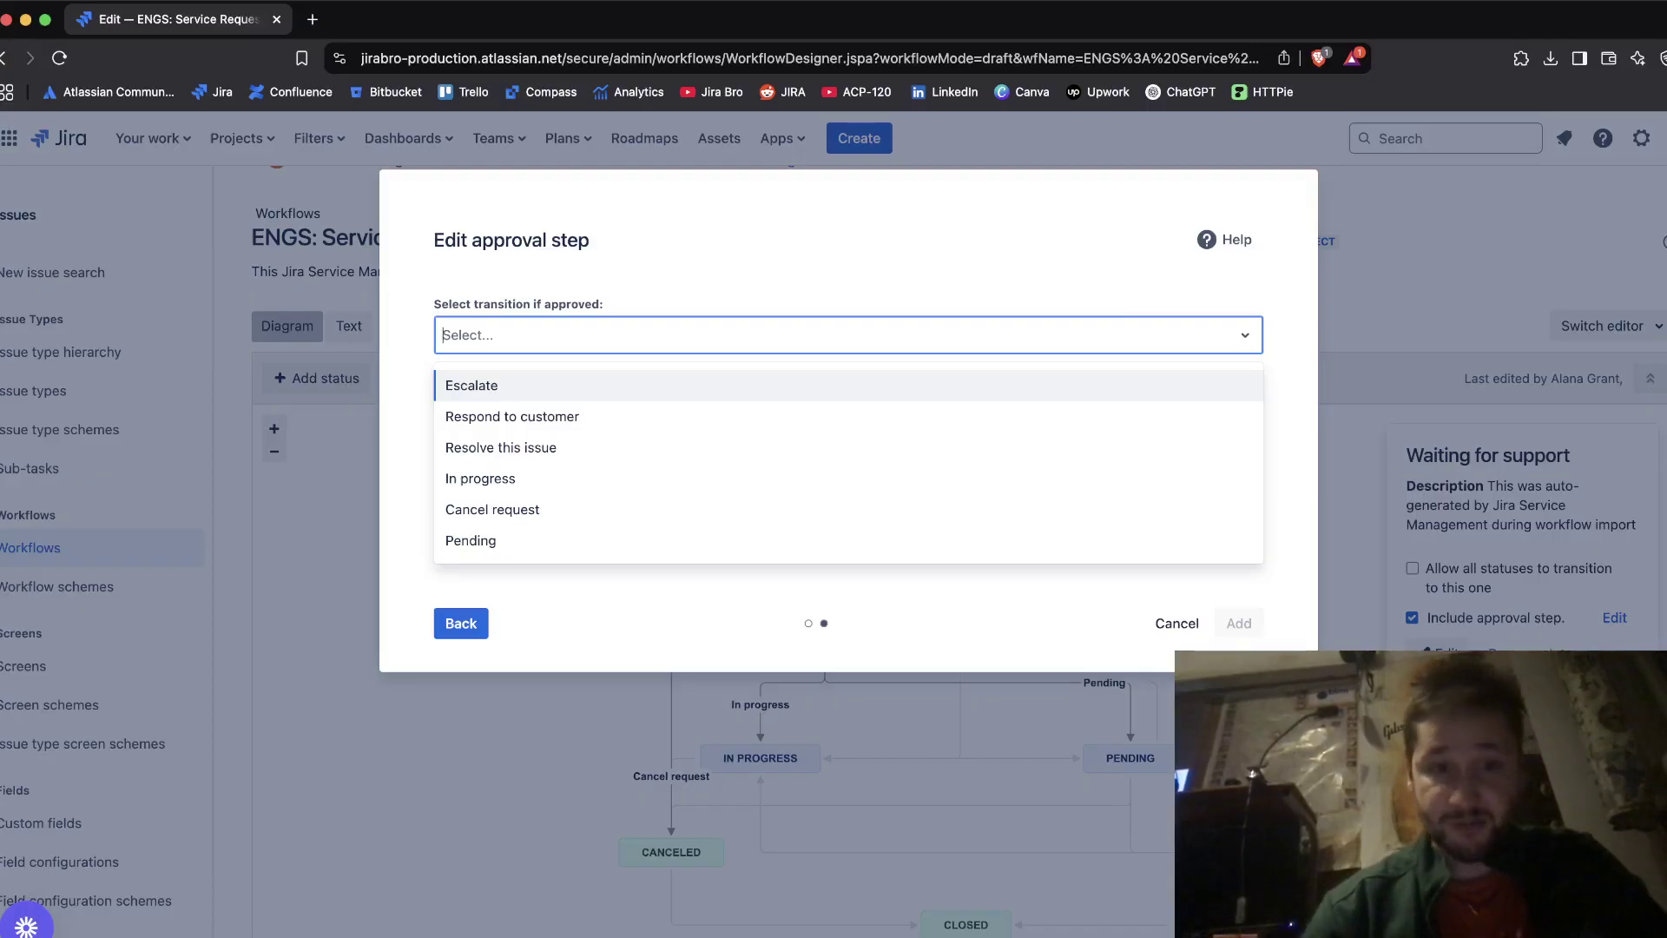
key(Up)
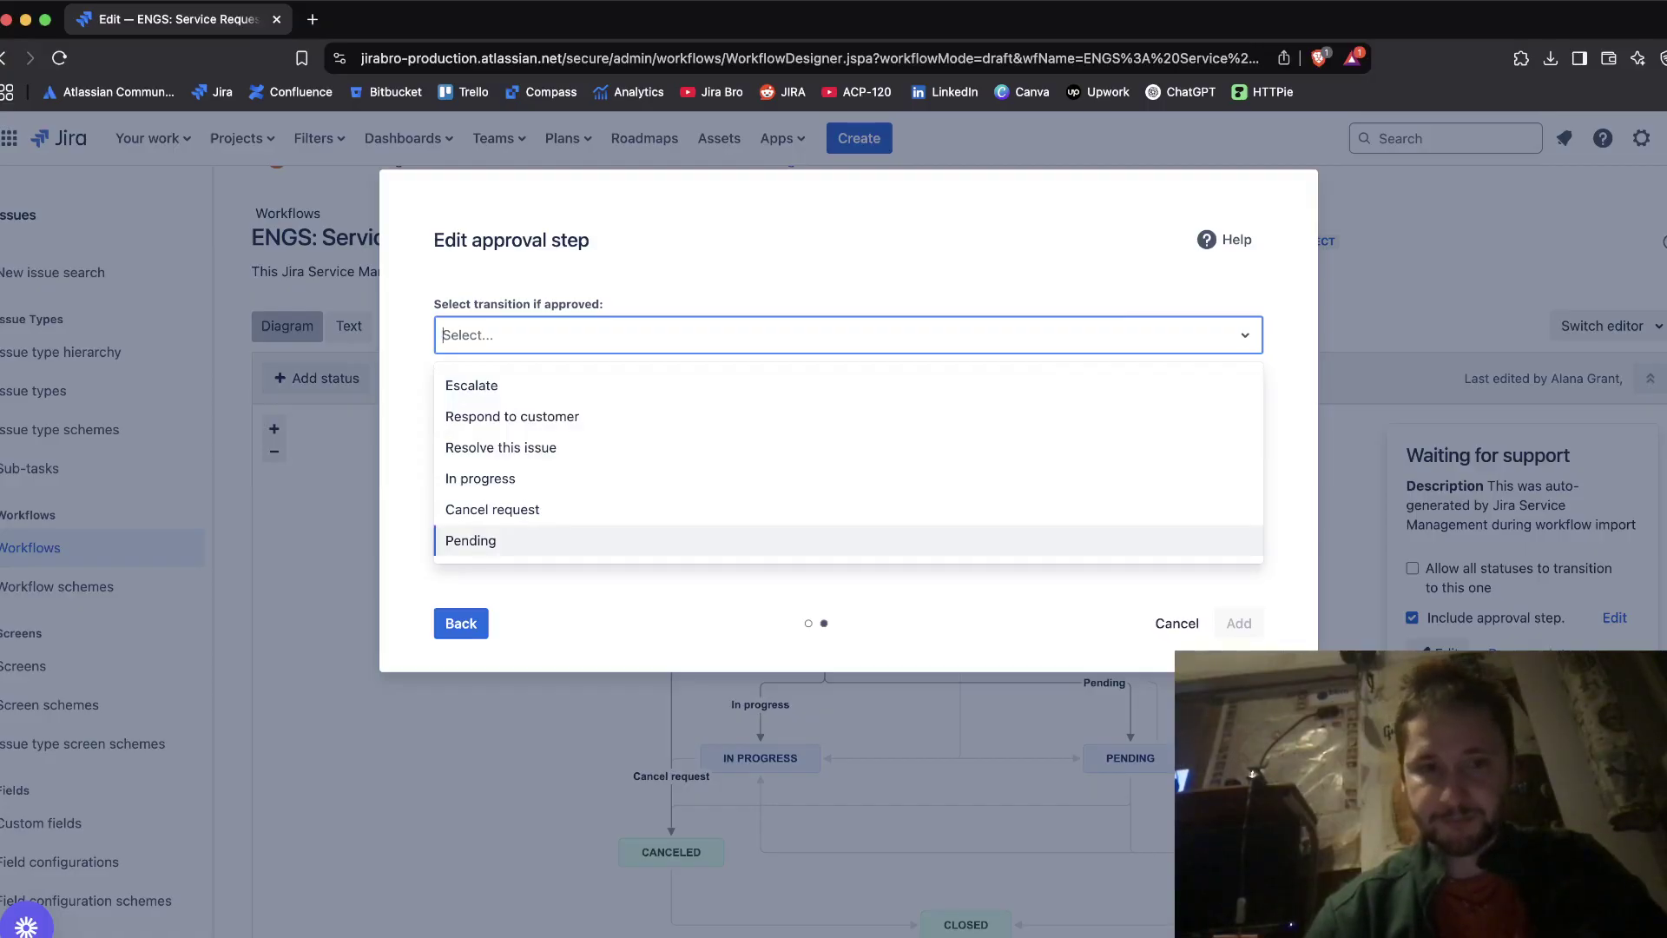
key(Up)
key(Up)
key(Up)
key(Return)
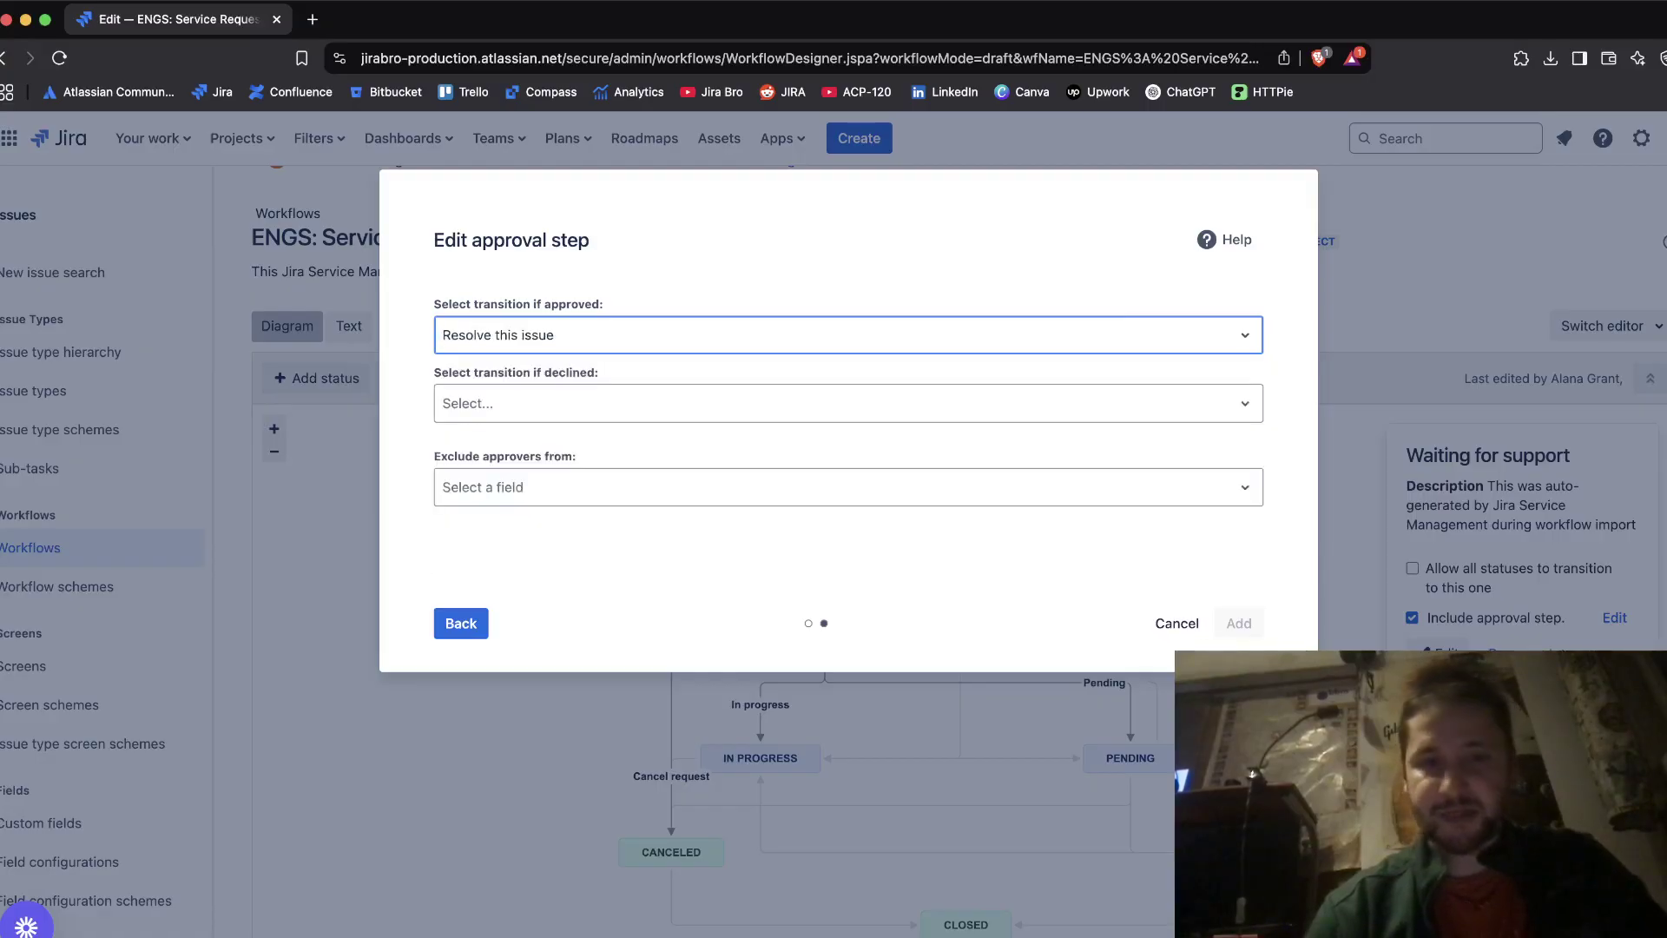
key(Down)
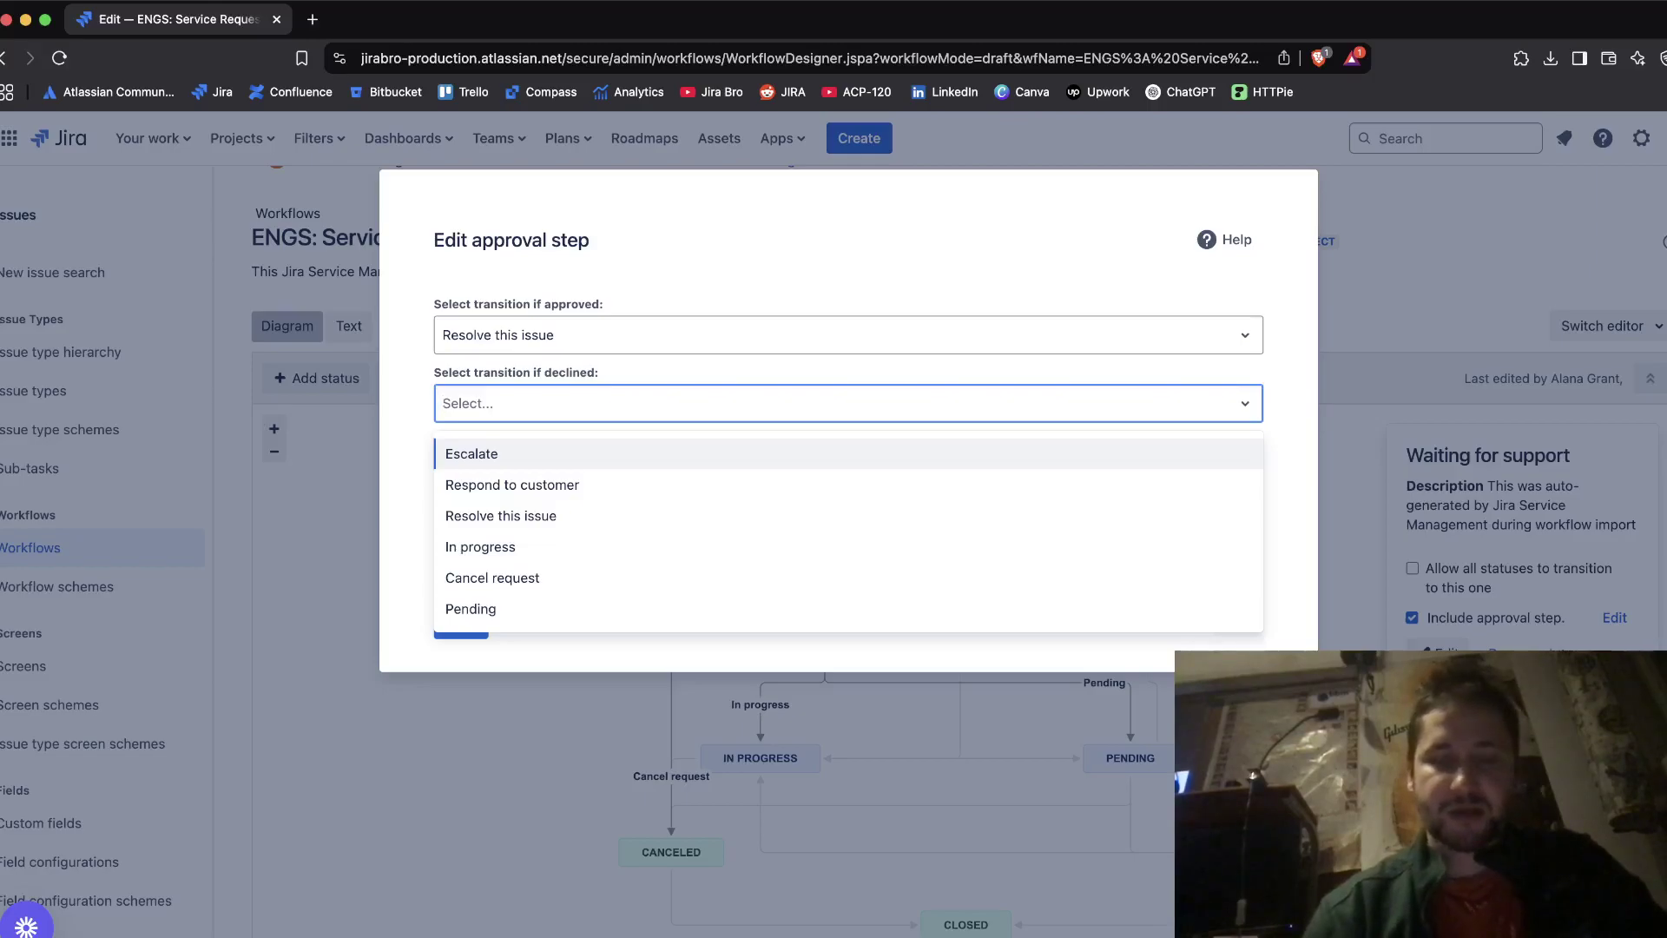
key(Down)
key(Down)
key(Down)
key(Down)
key(Return)
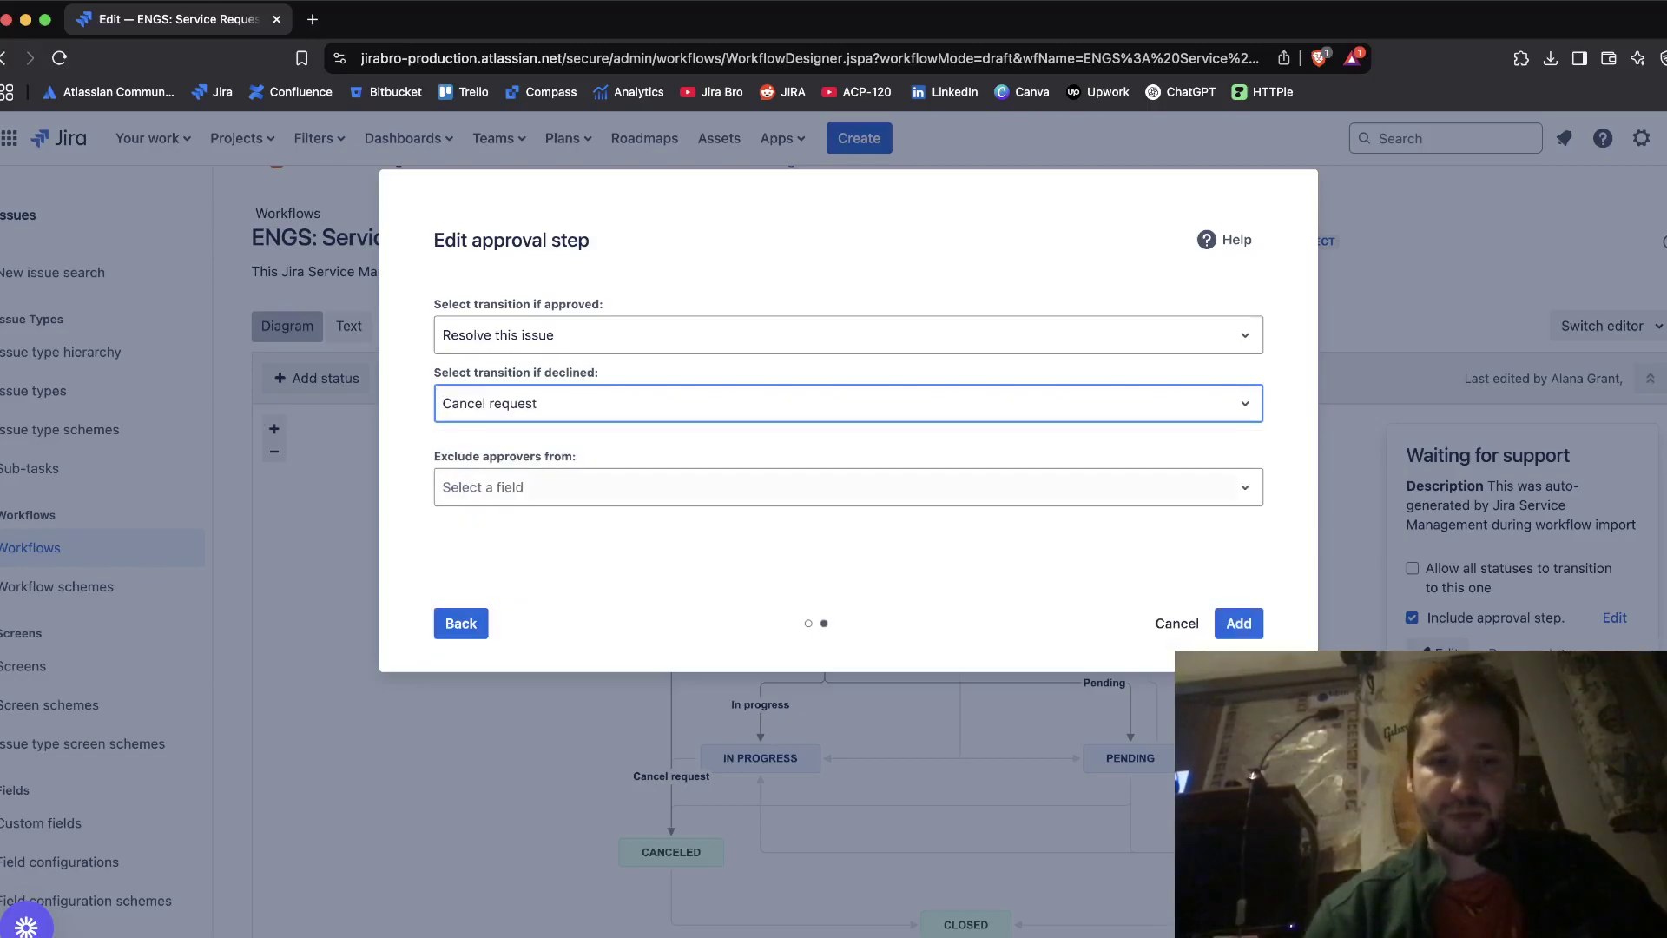
key(Tab)
key(Down)
key(Down)
key(Return)
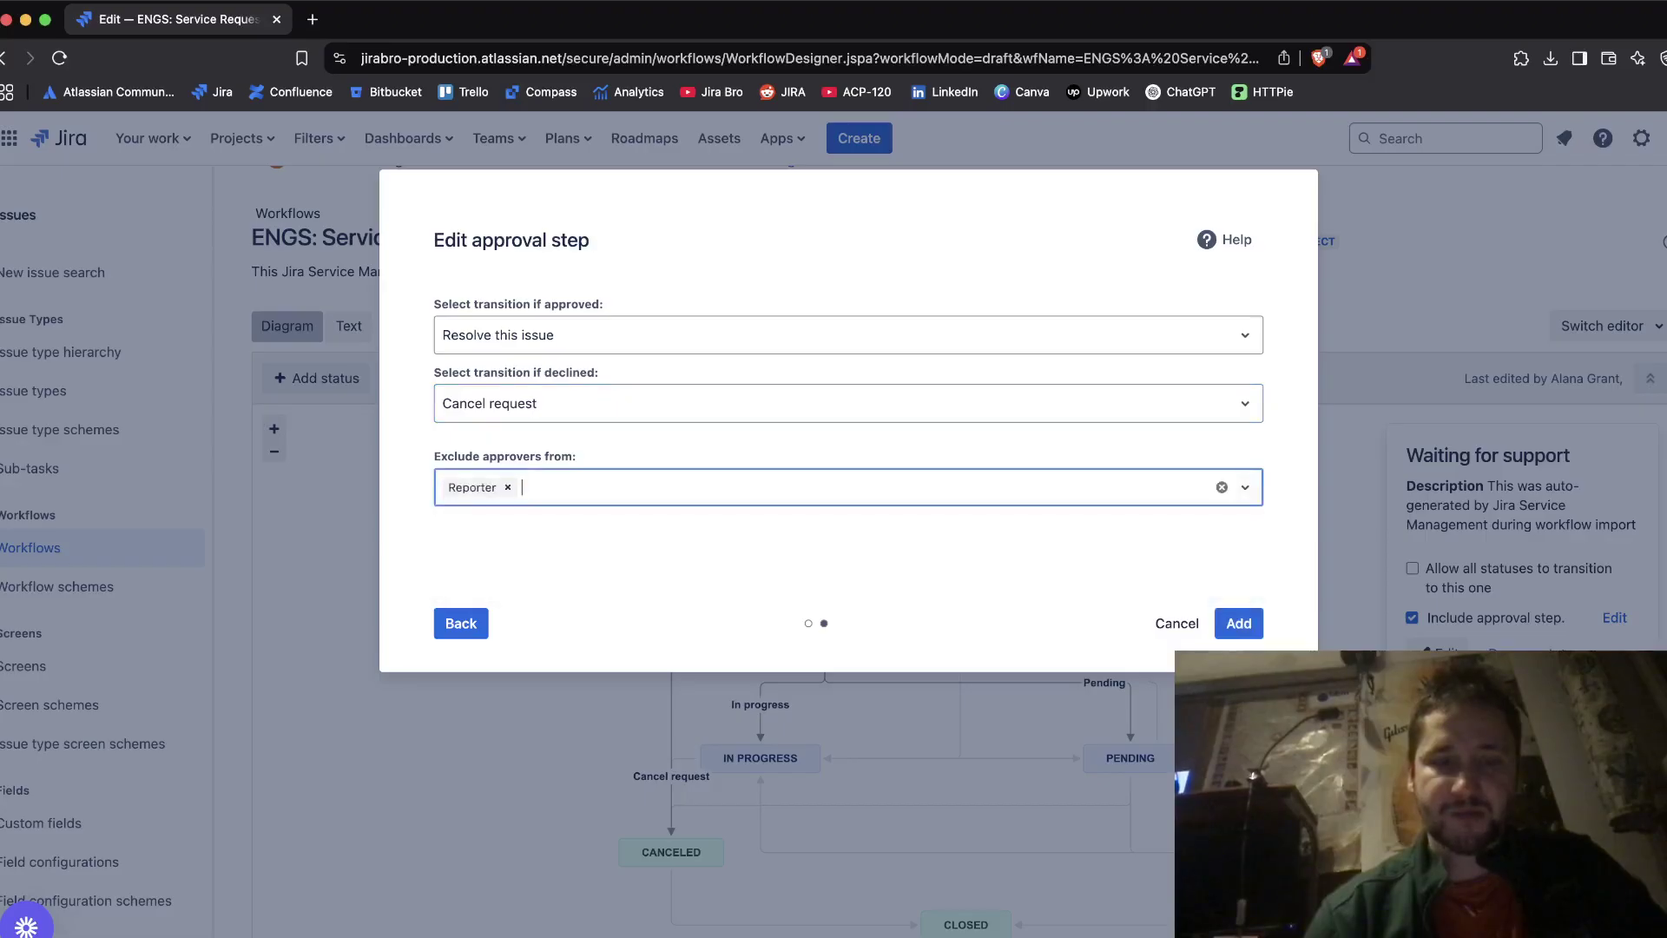
key(Return)
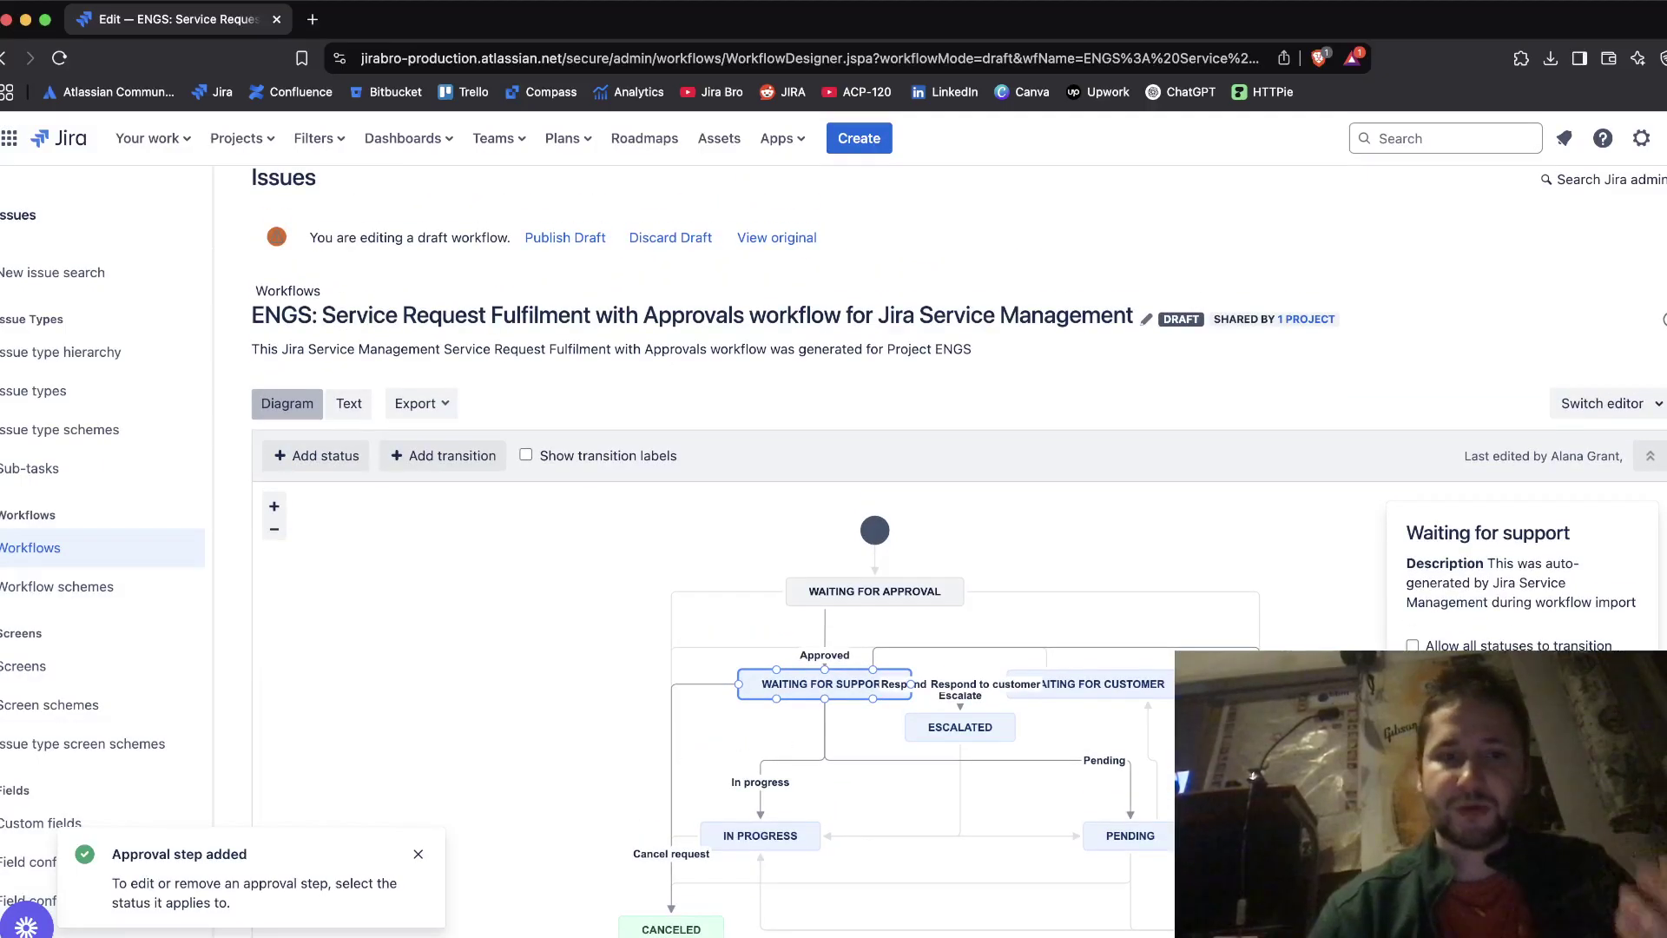
Step: Publish the ENGS approvals workflow draft without saving a backup copy
click(565, 237)
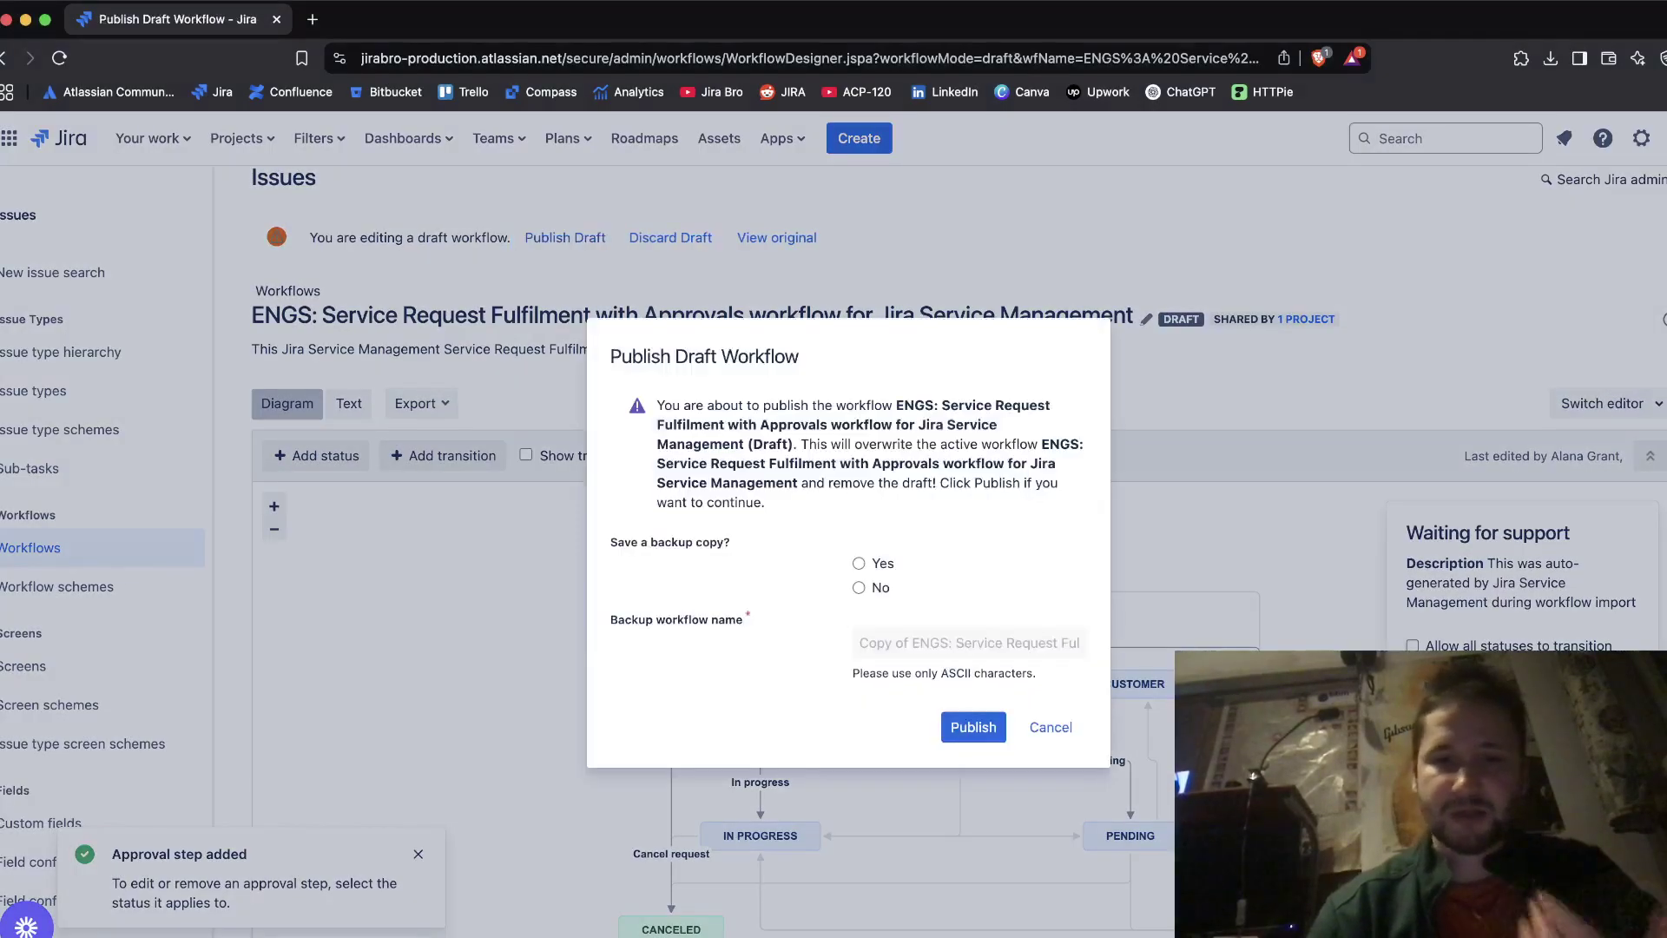
click(859, 587)
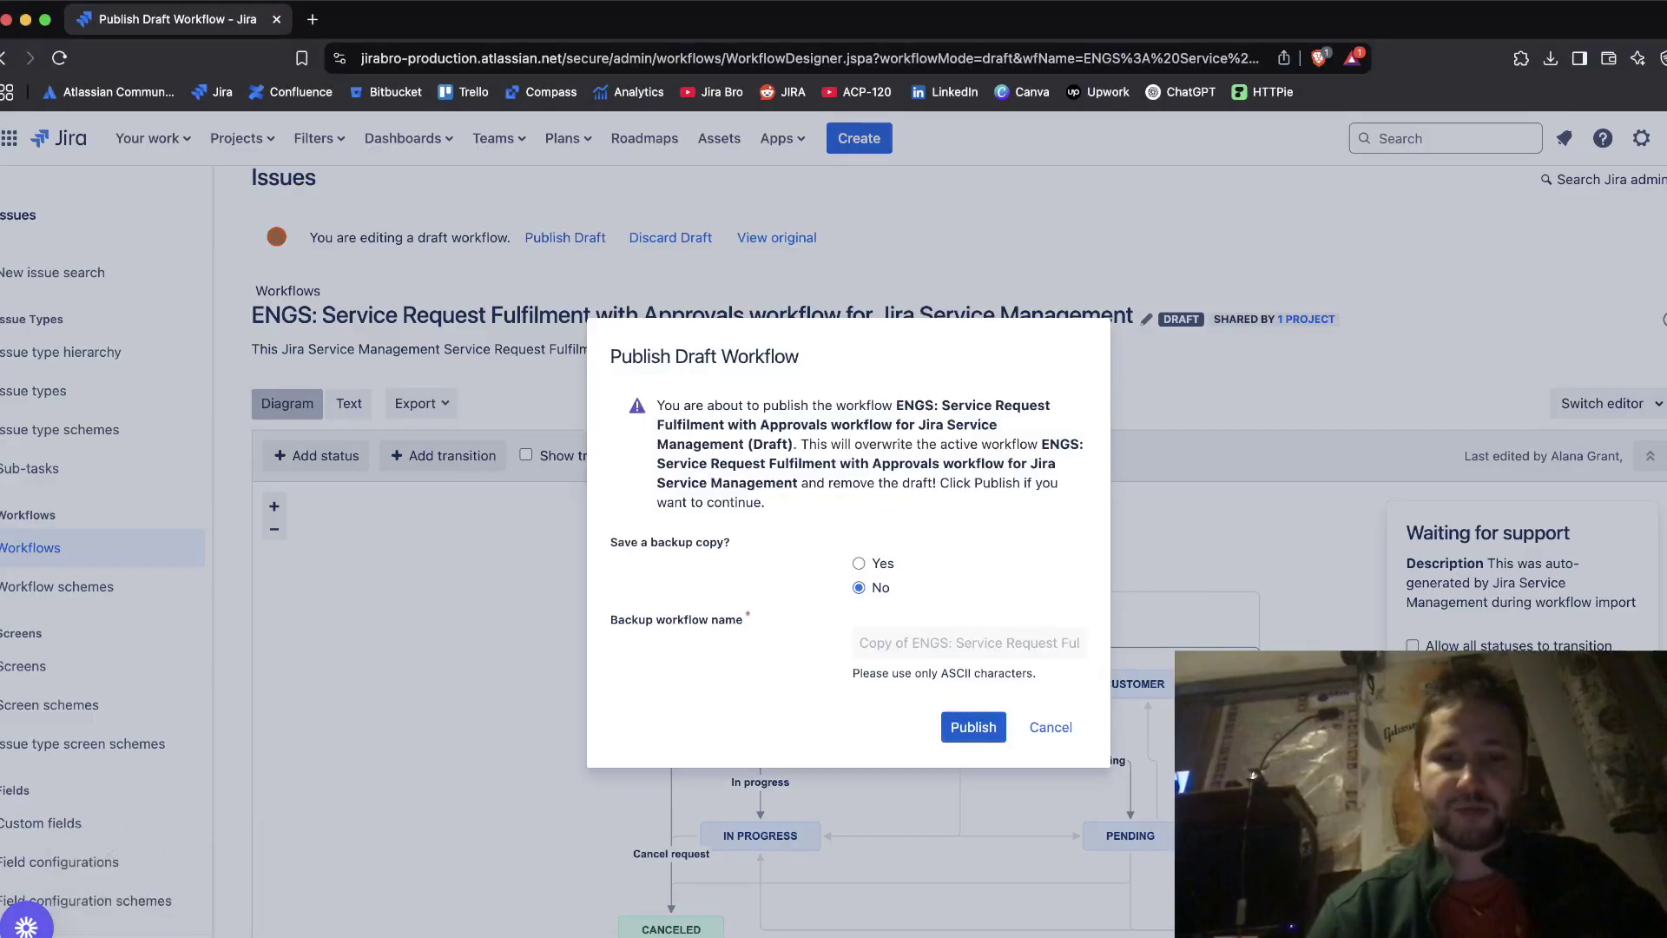
click(973, 726)
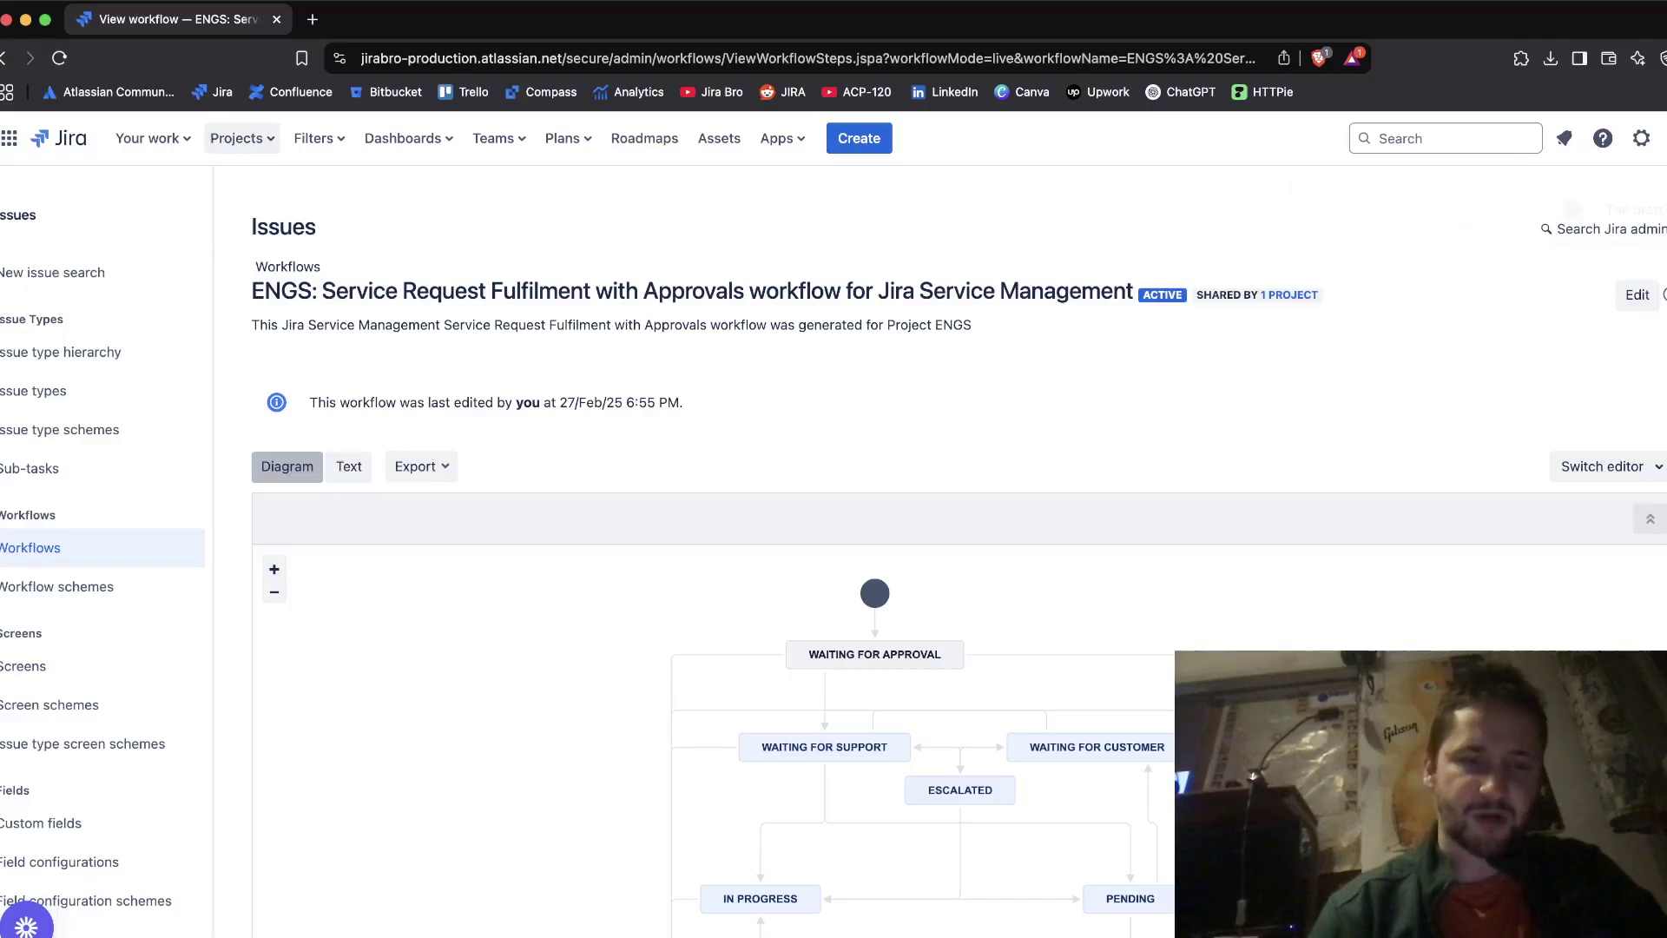
click(242, 138)
Step: In Engineering Support, begin a Documentation update requested request without the request type's own fields
click(347, 228)
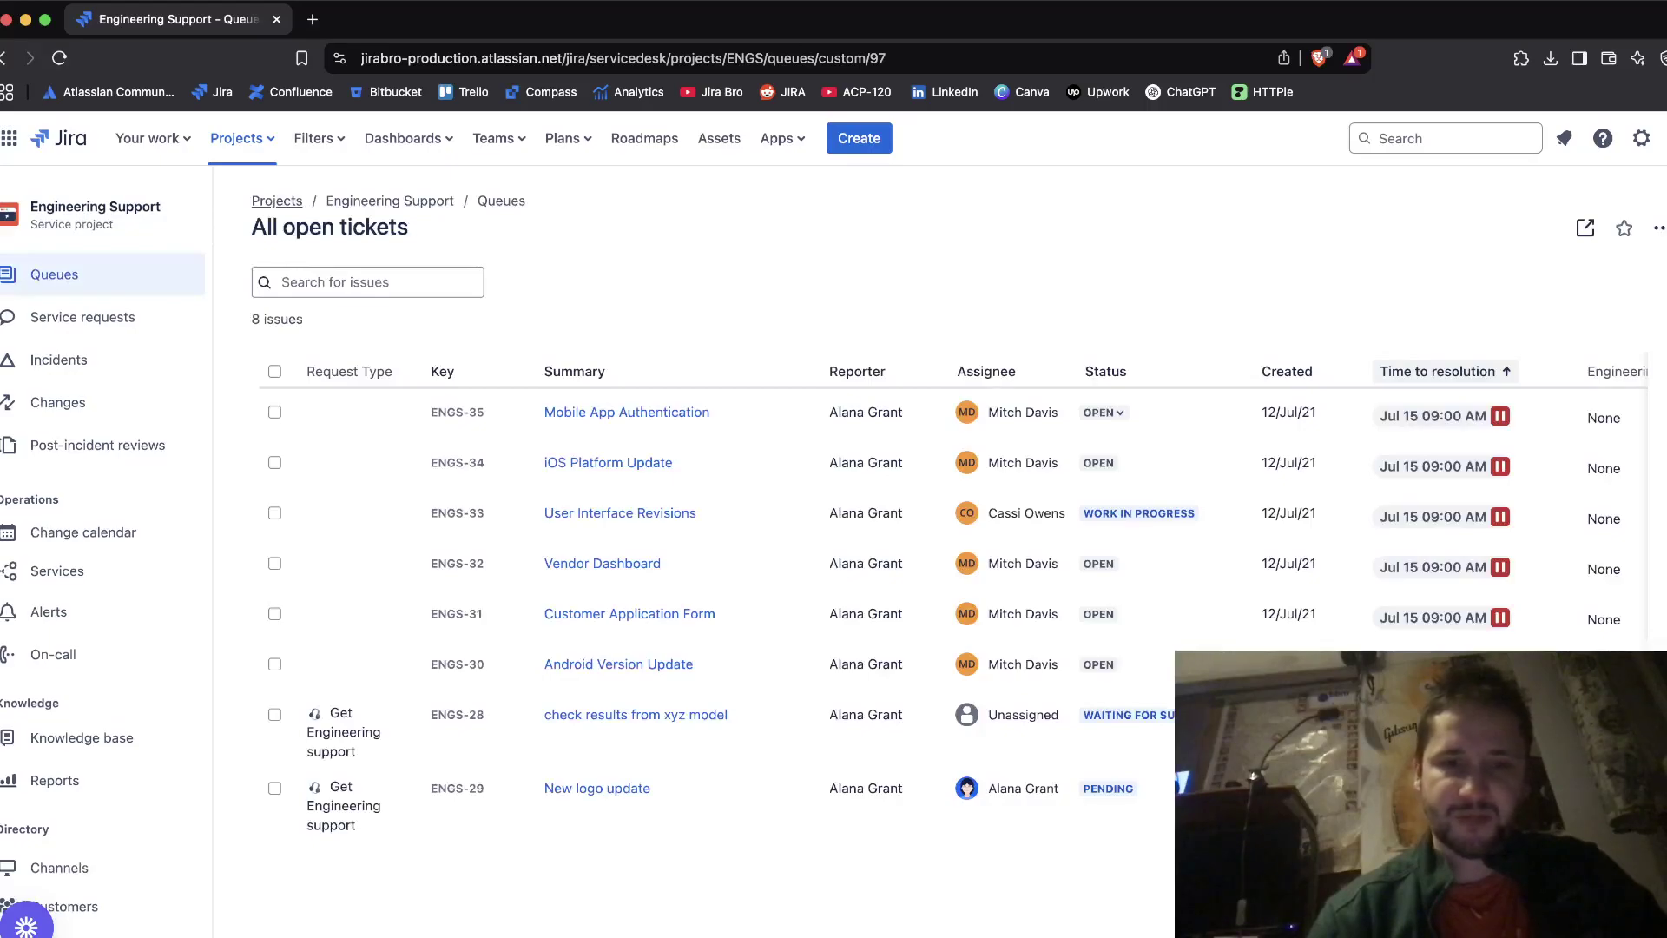
click(859, 138)
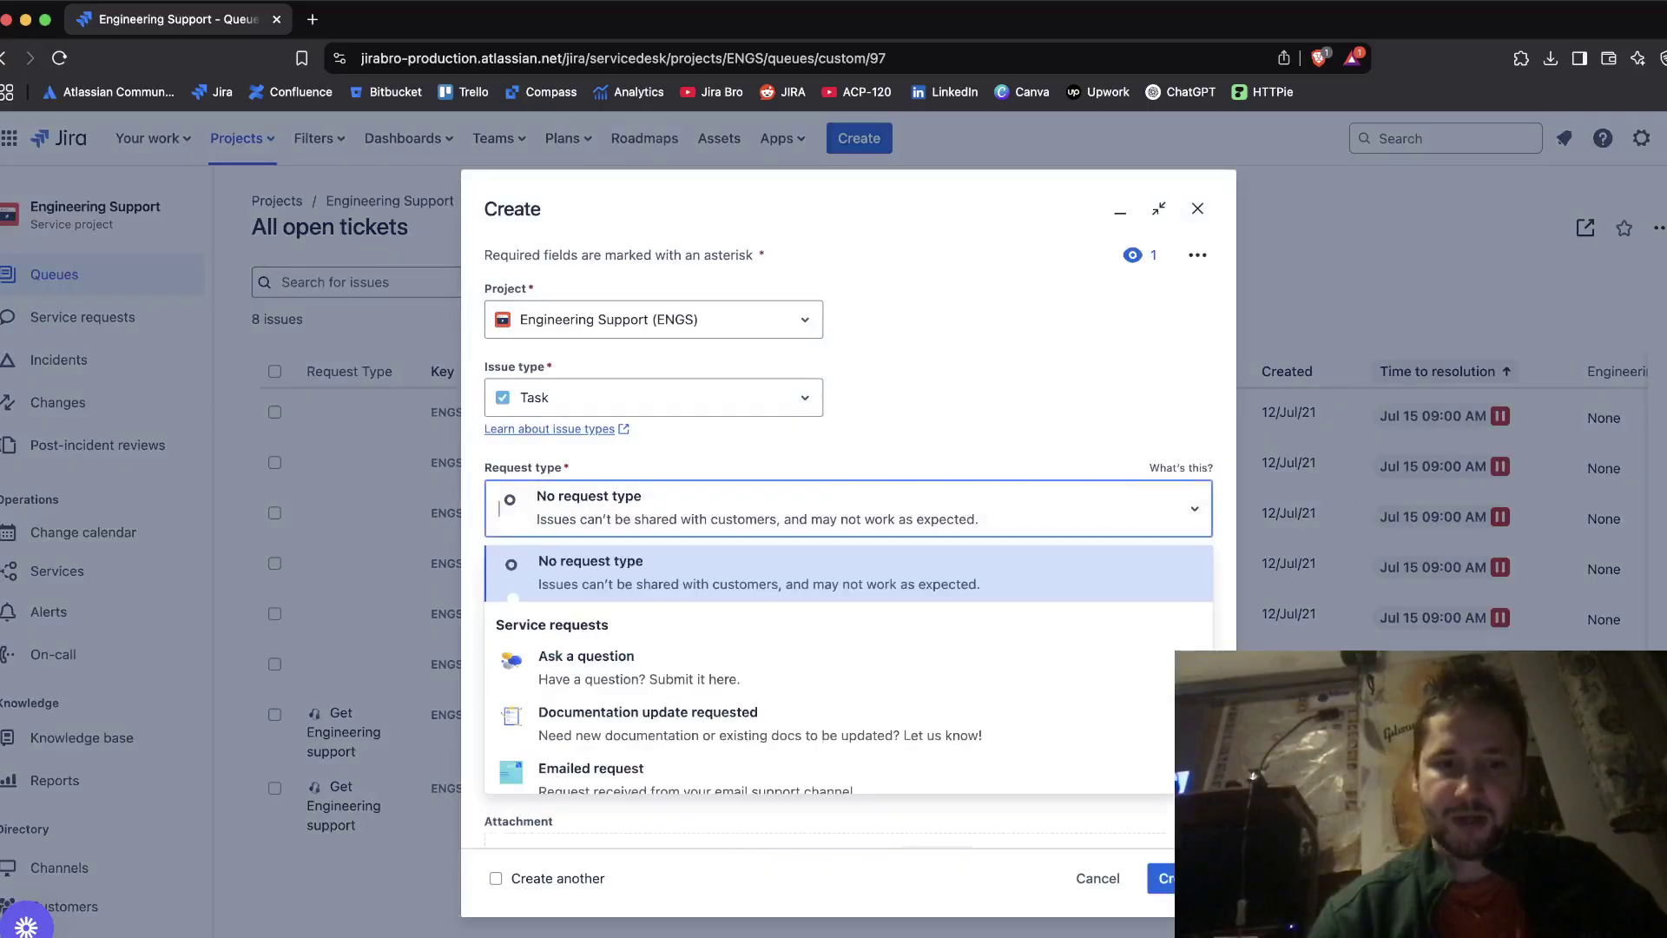
click(638, 721)
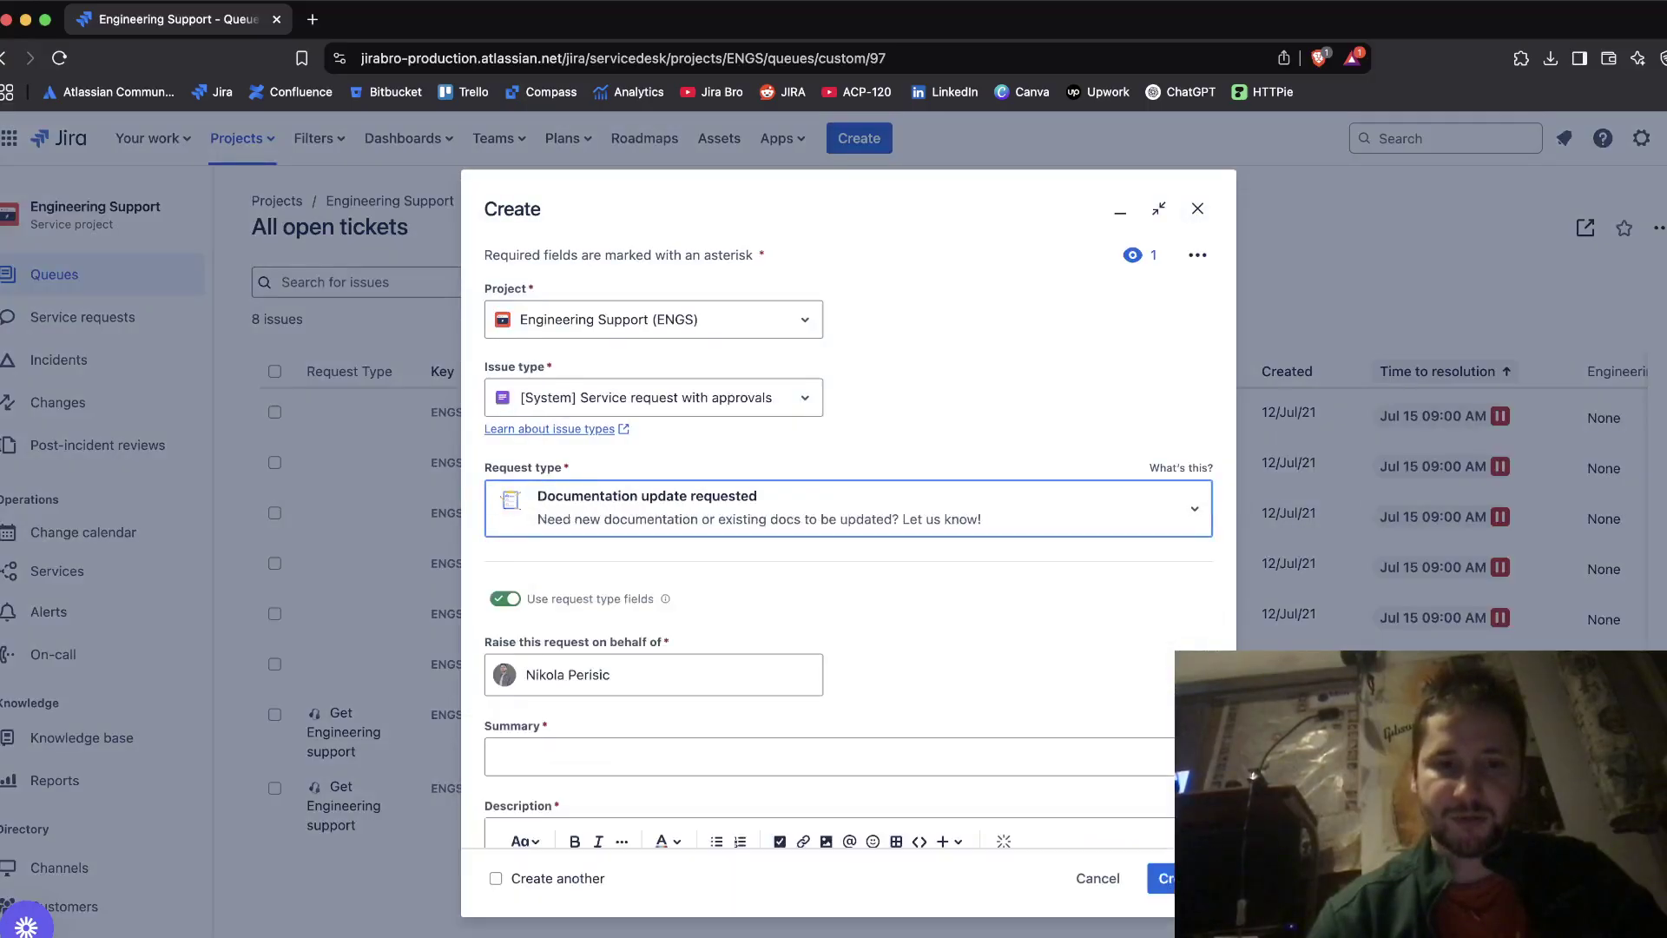
scroll(849, 543, down, 2)
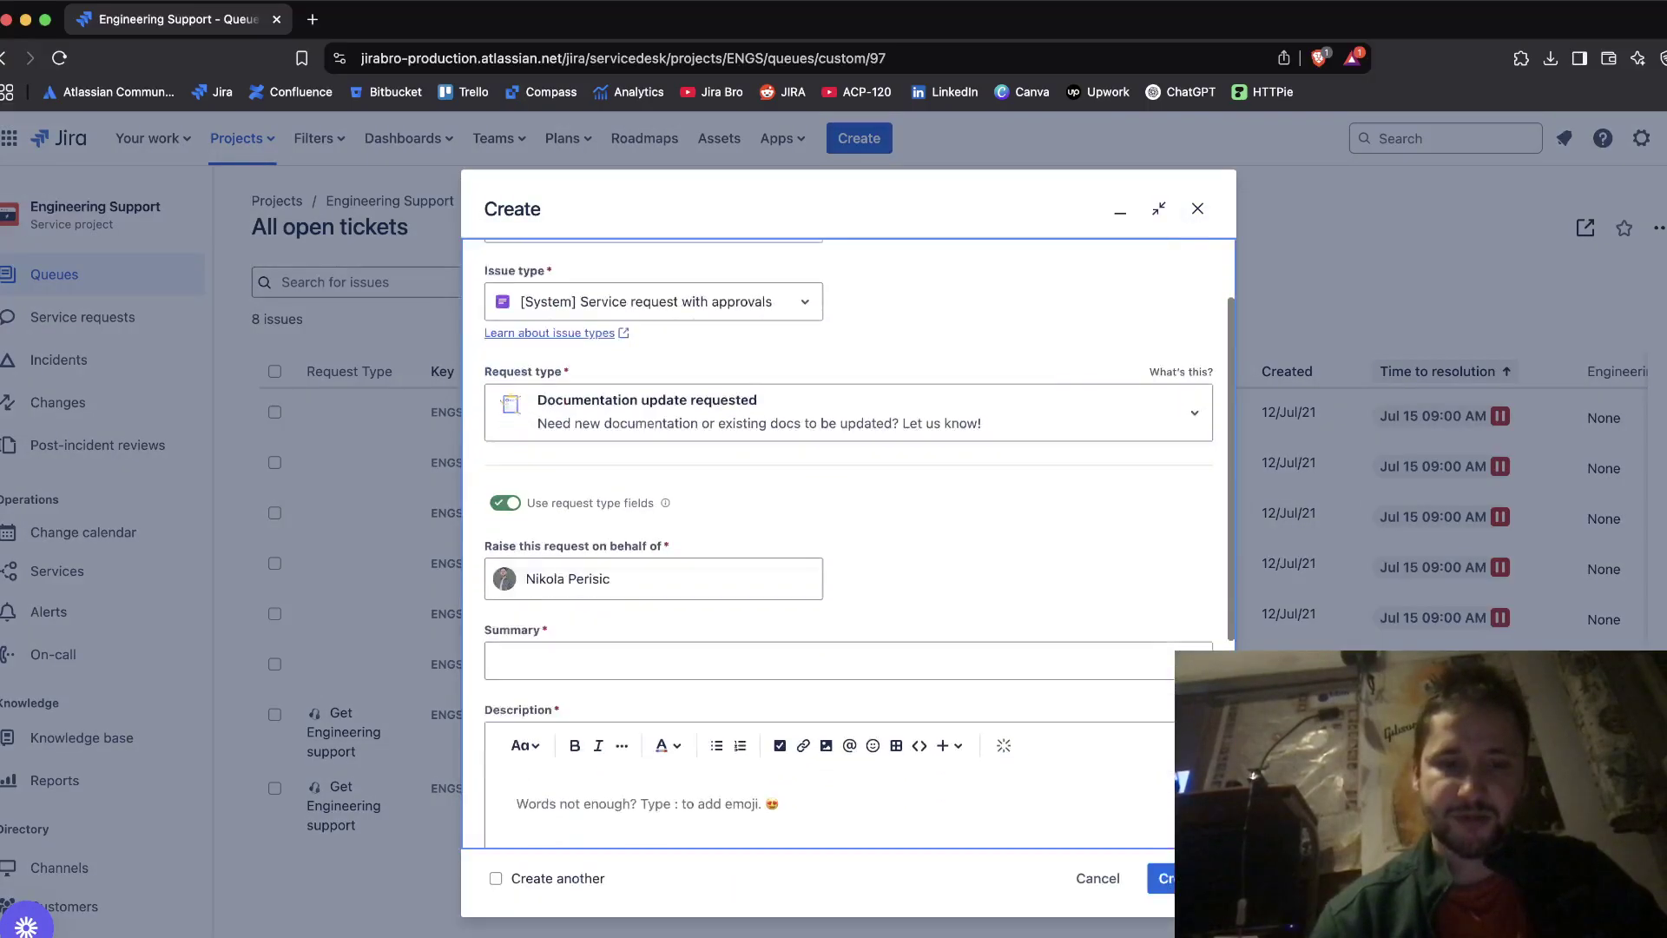
scroll(848, 542, down, 5)
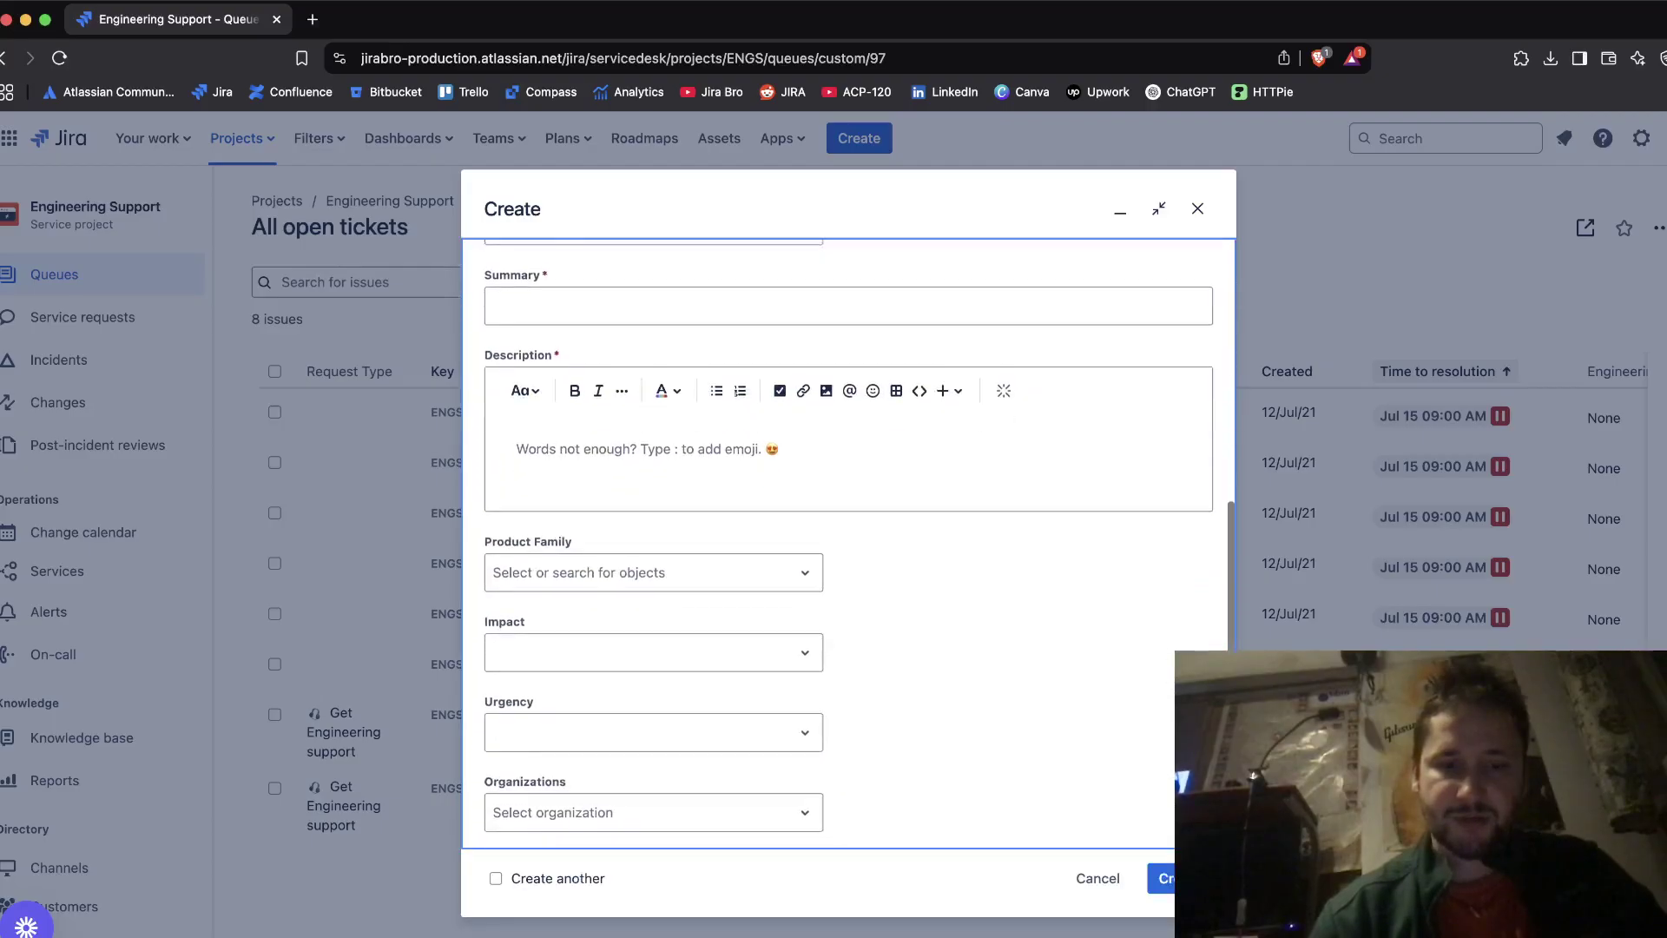
scroll(868, 556, up, 3)
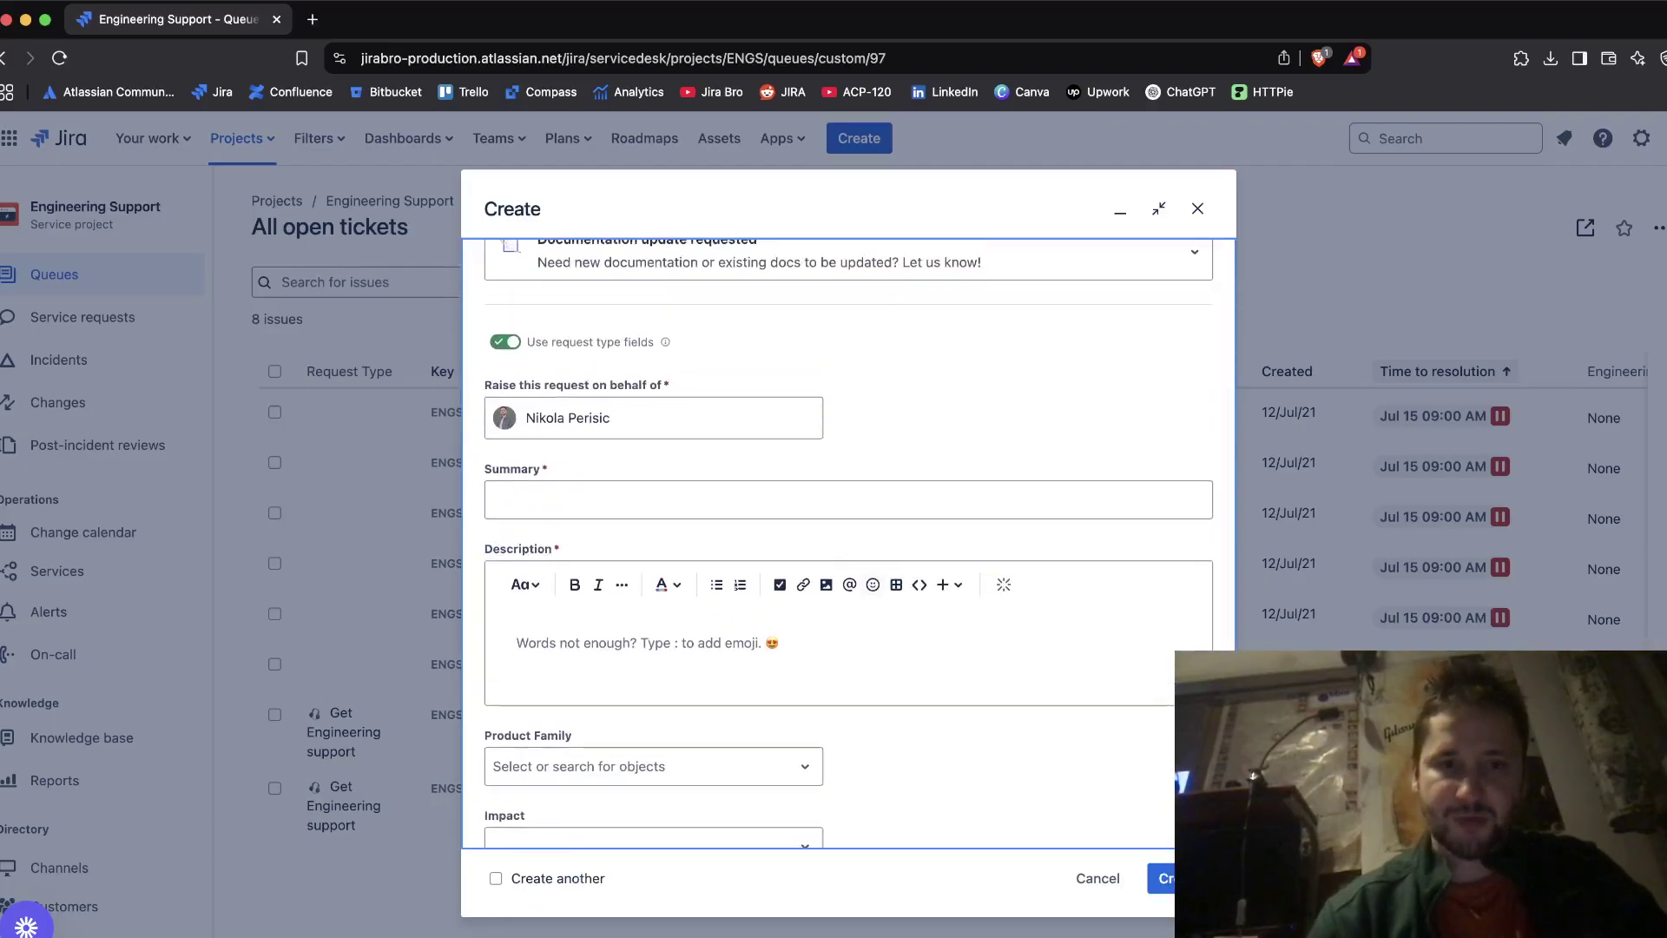
click(505, 341)
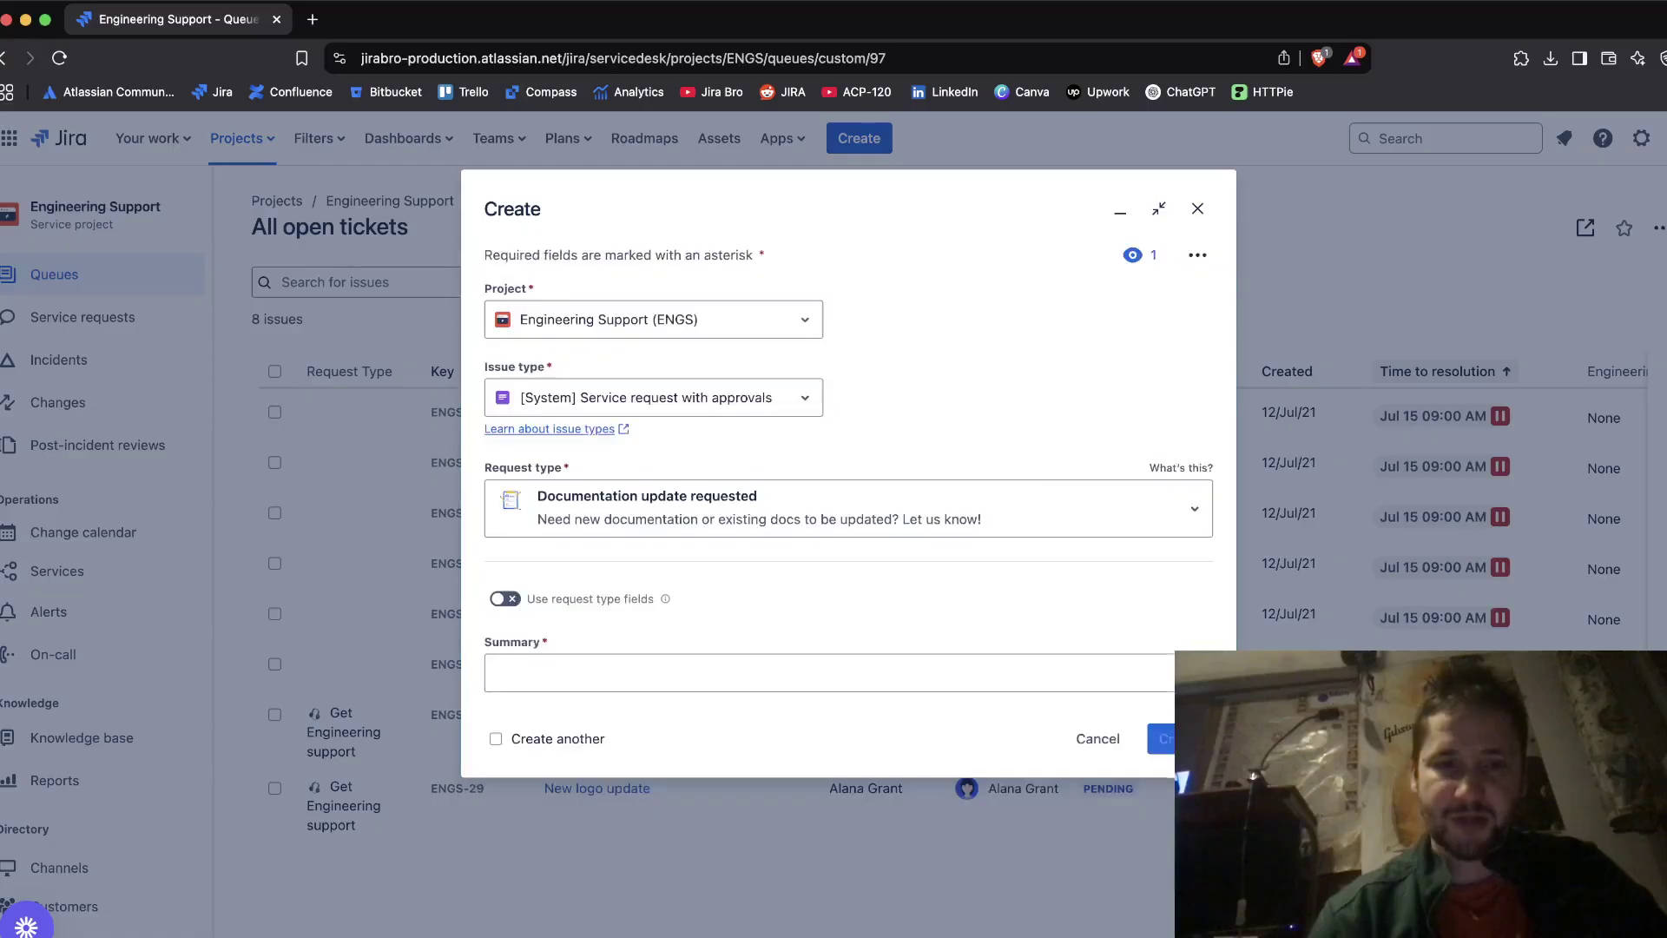
Step: Enter TEST as the request summary
scroll(849, 542, down, 1)
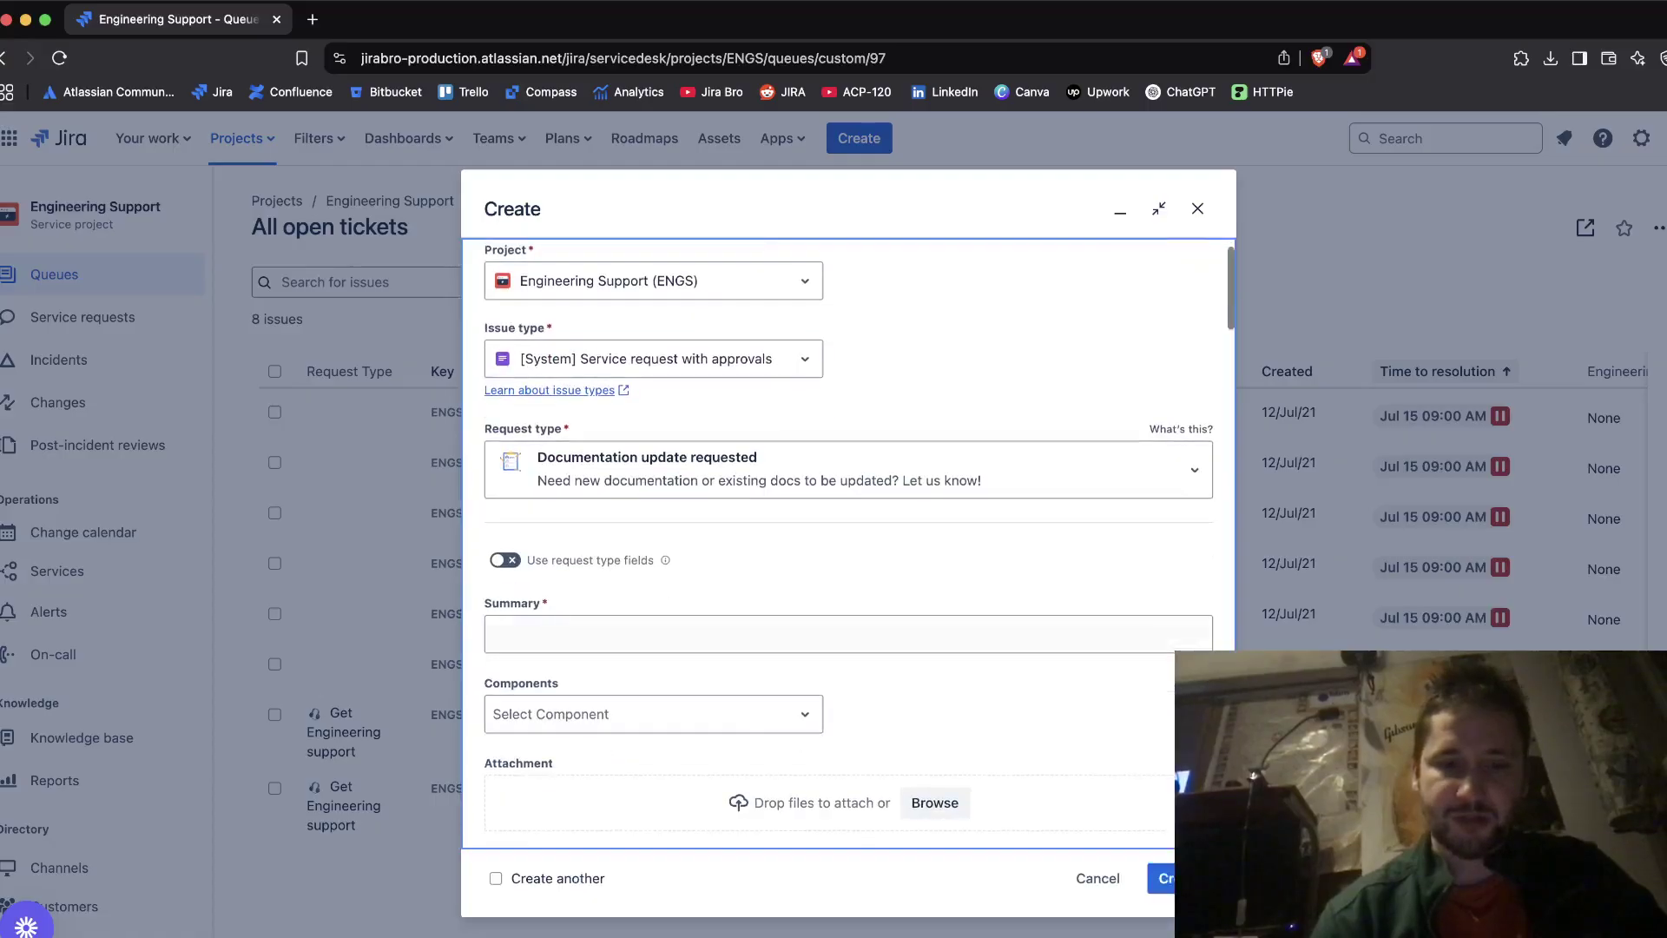
scroll(848, 542, down, 5)
scroll(848, 543, up, 1)
scroll(849, 542, down, 1)
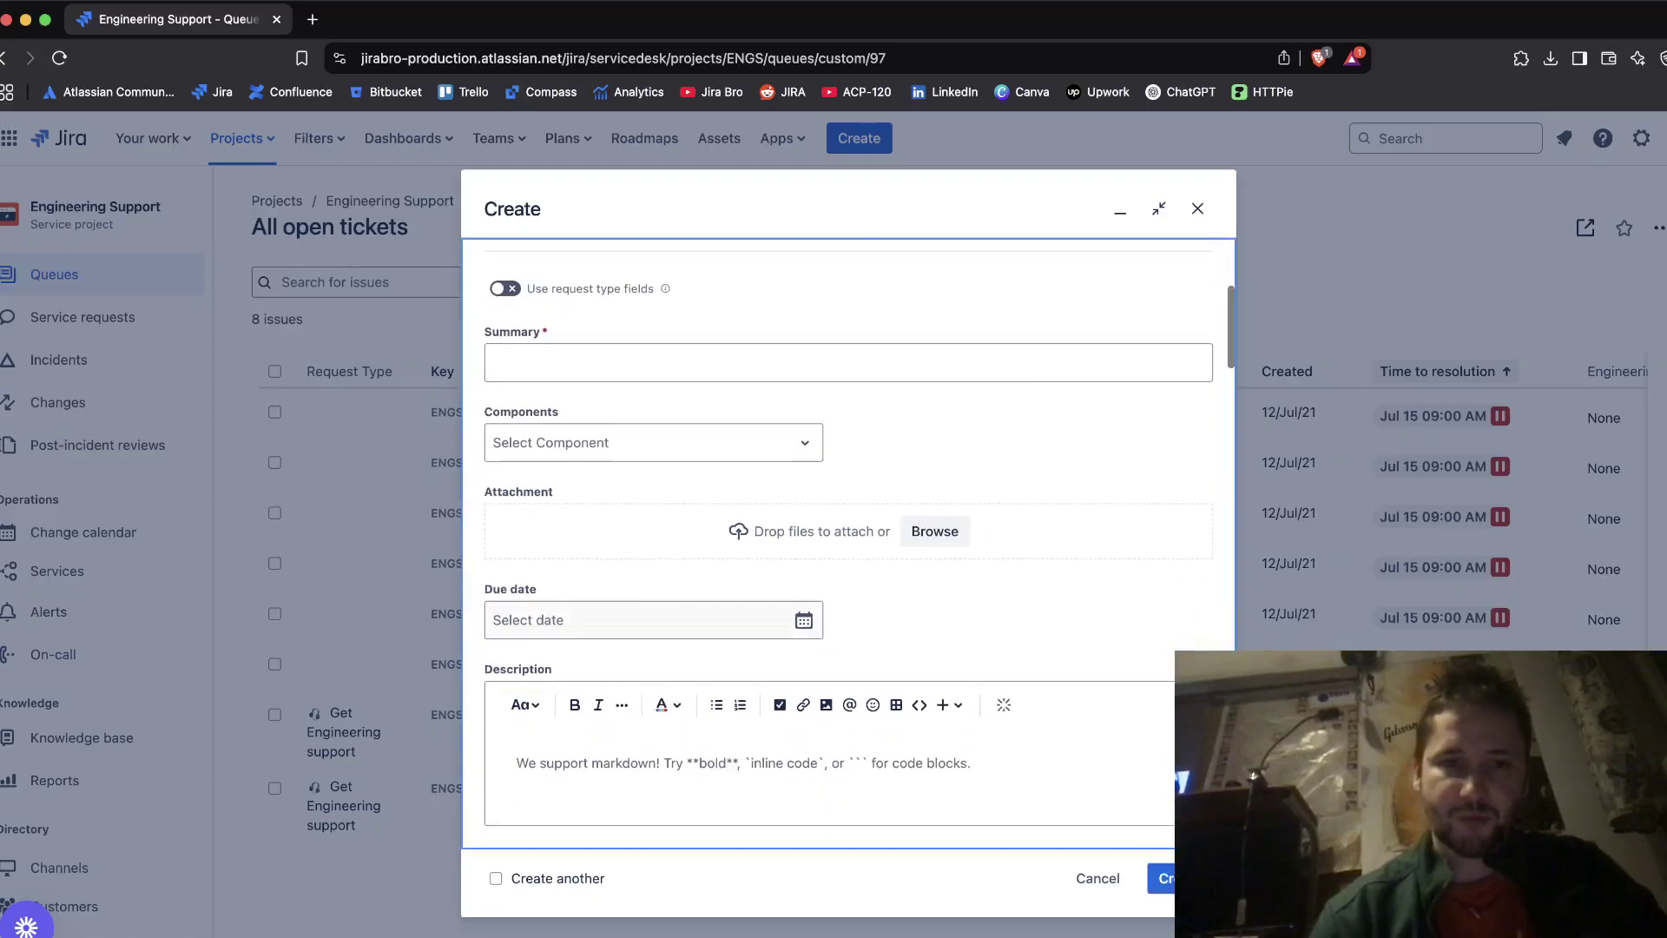
scroll(848, 542, up, 2)
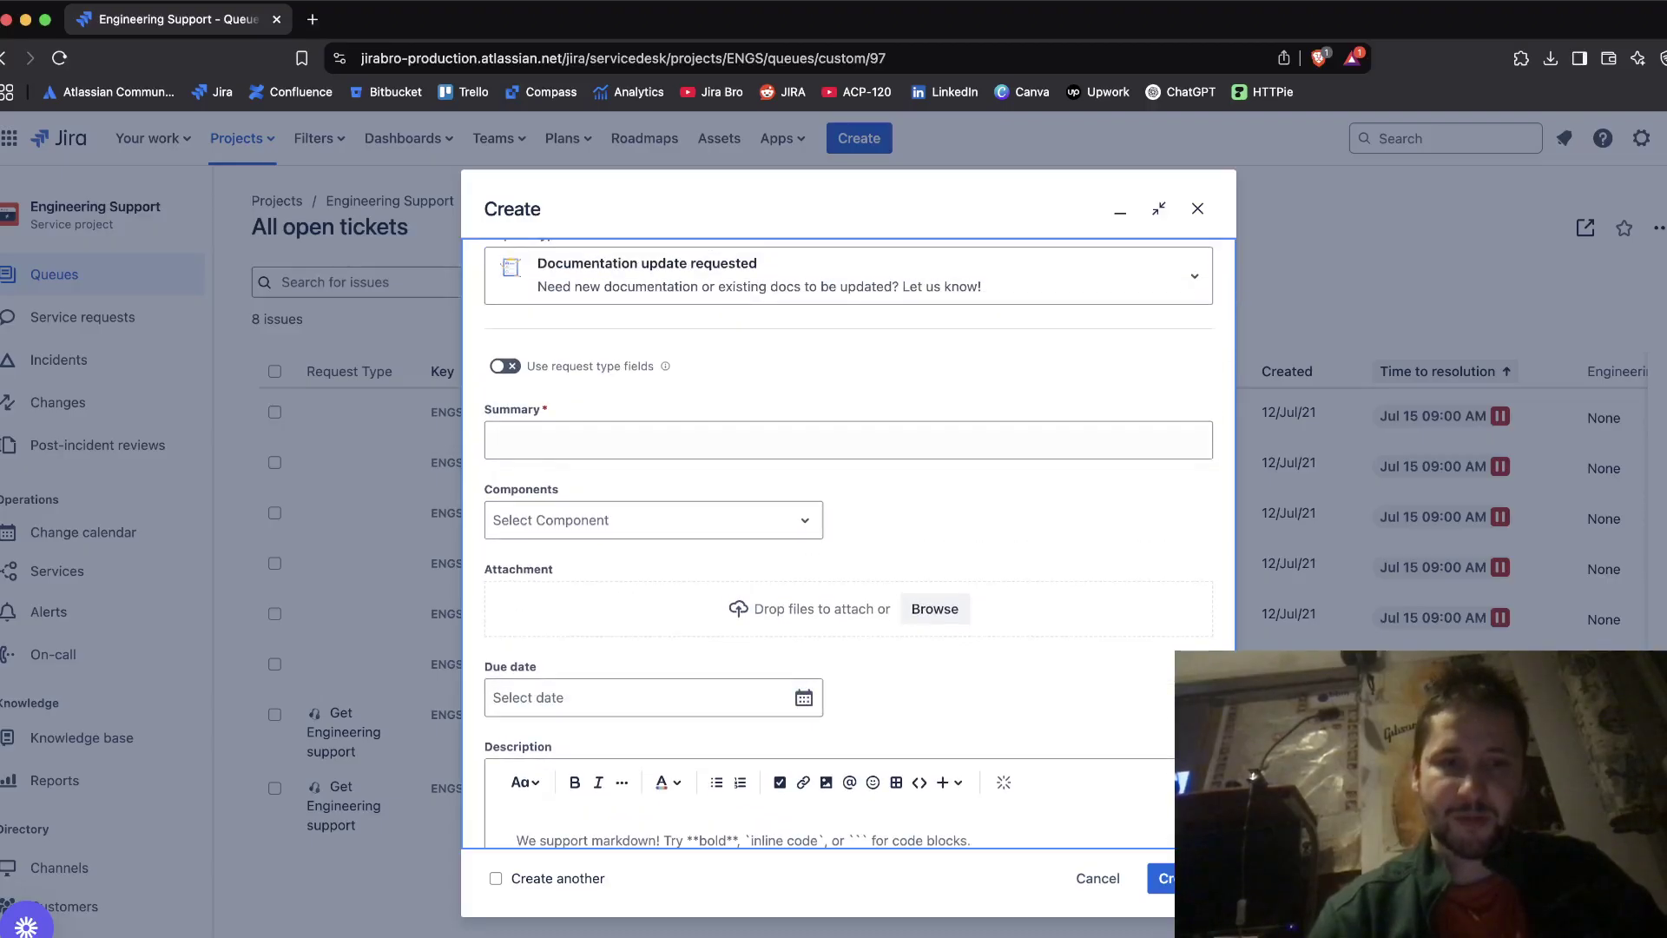
click(848, 441)
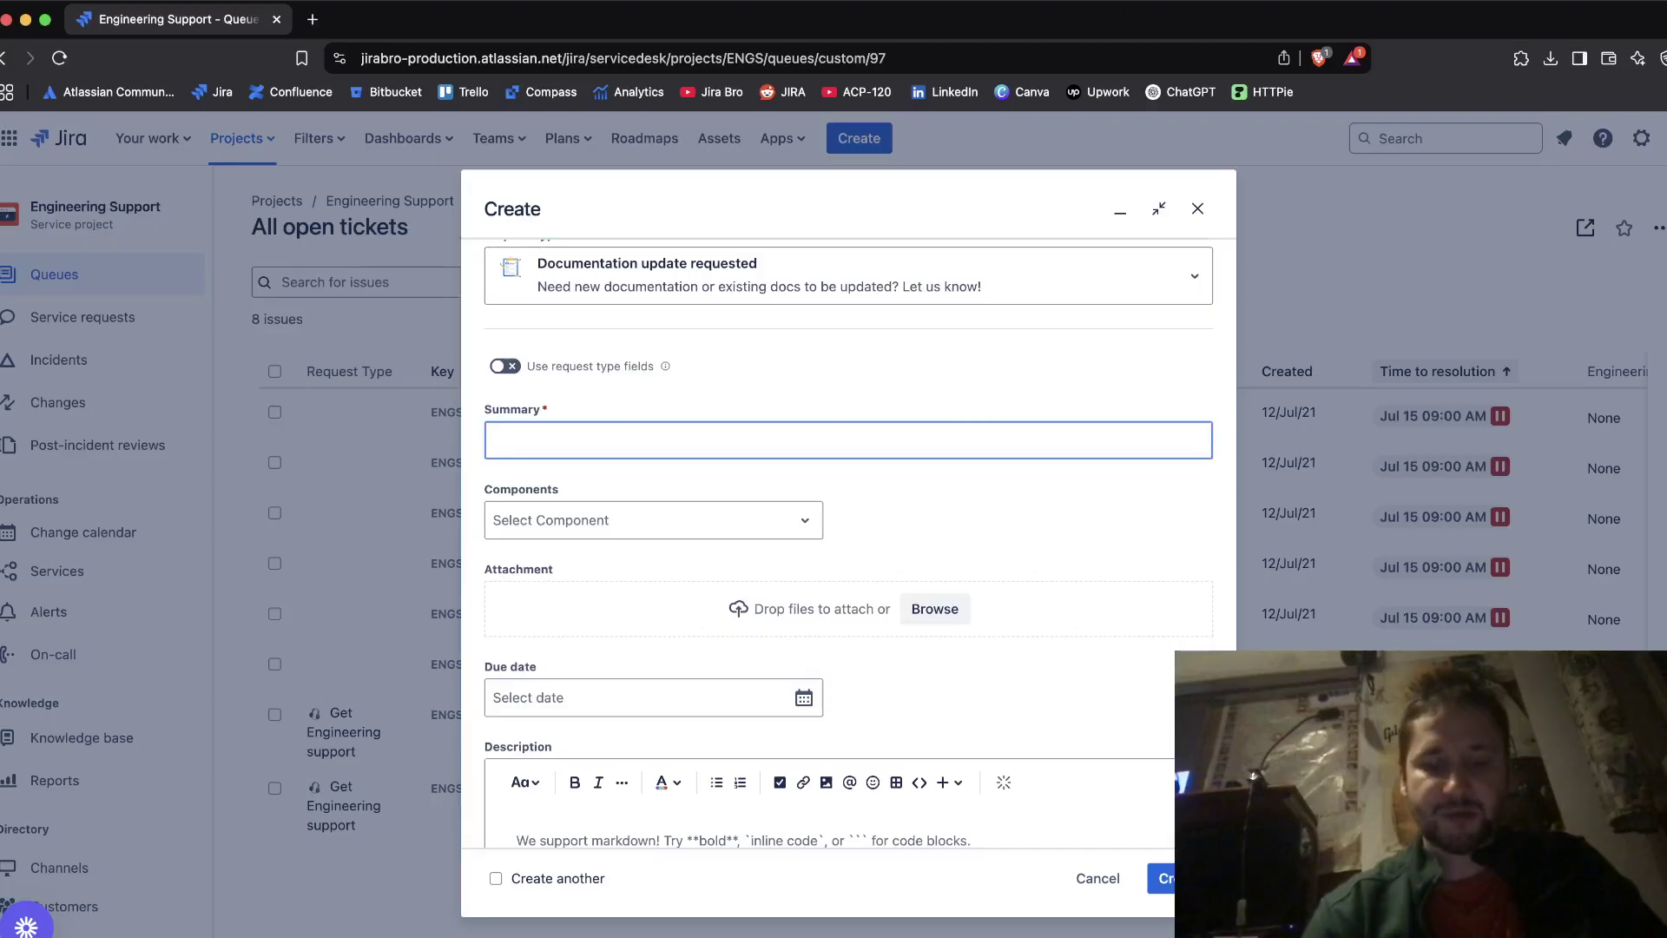
text(TES)
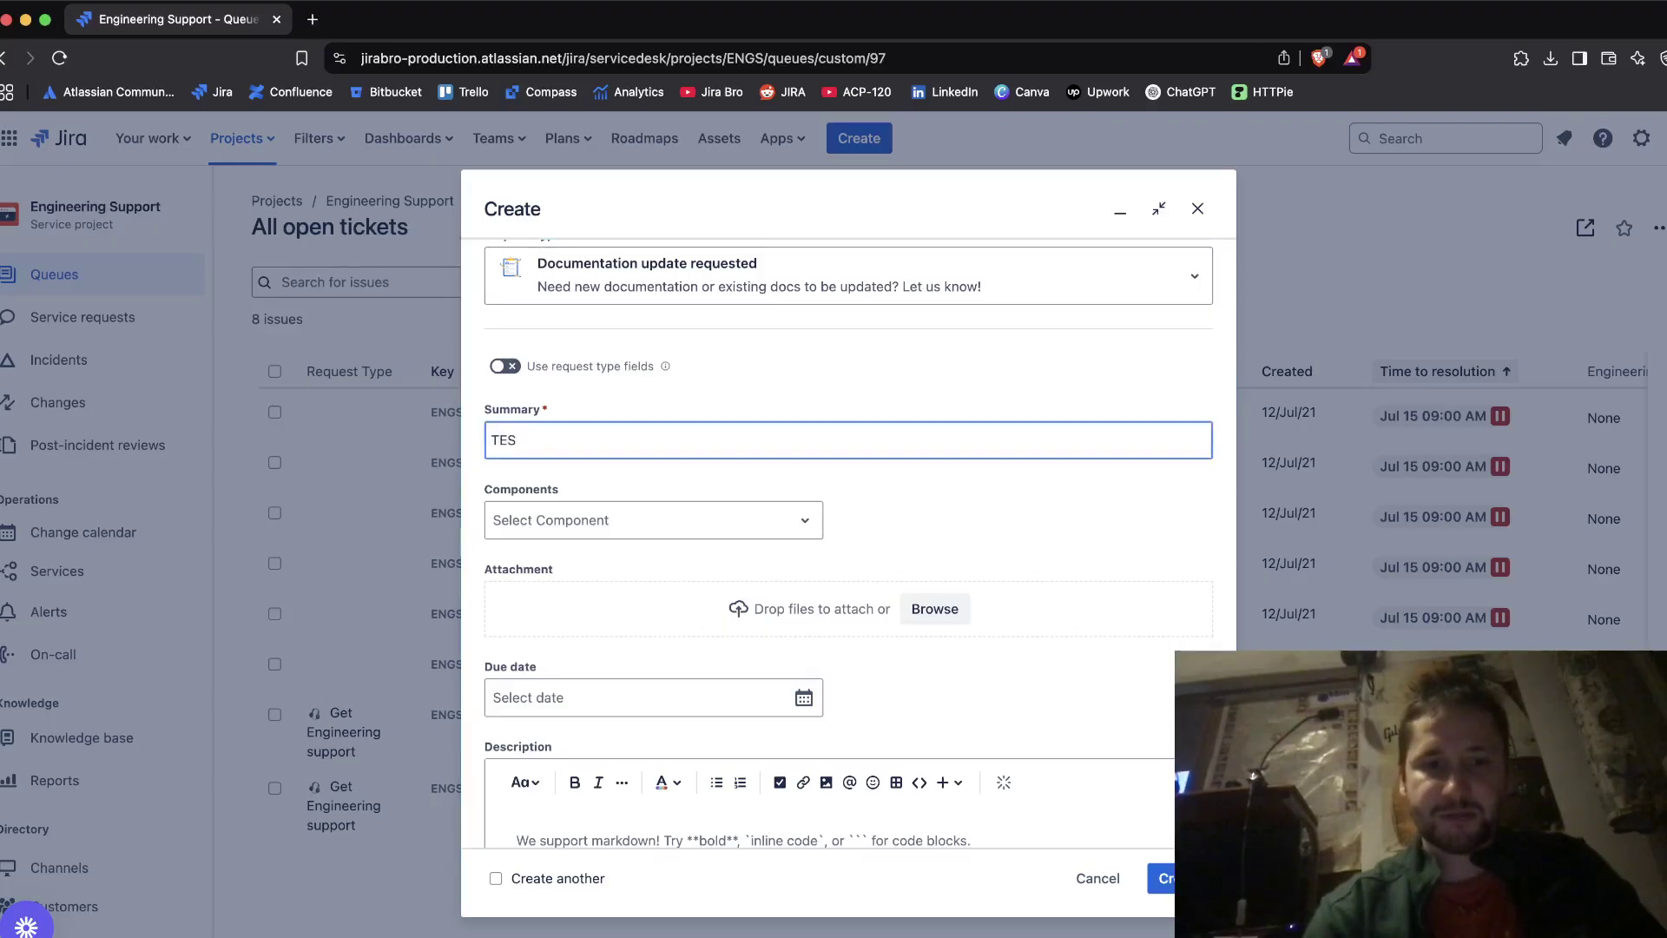
text(T)
scroll(848, 543, down, 1)
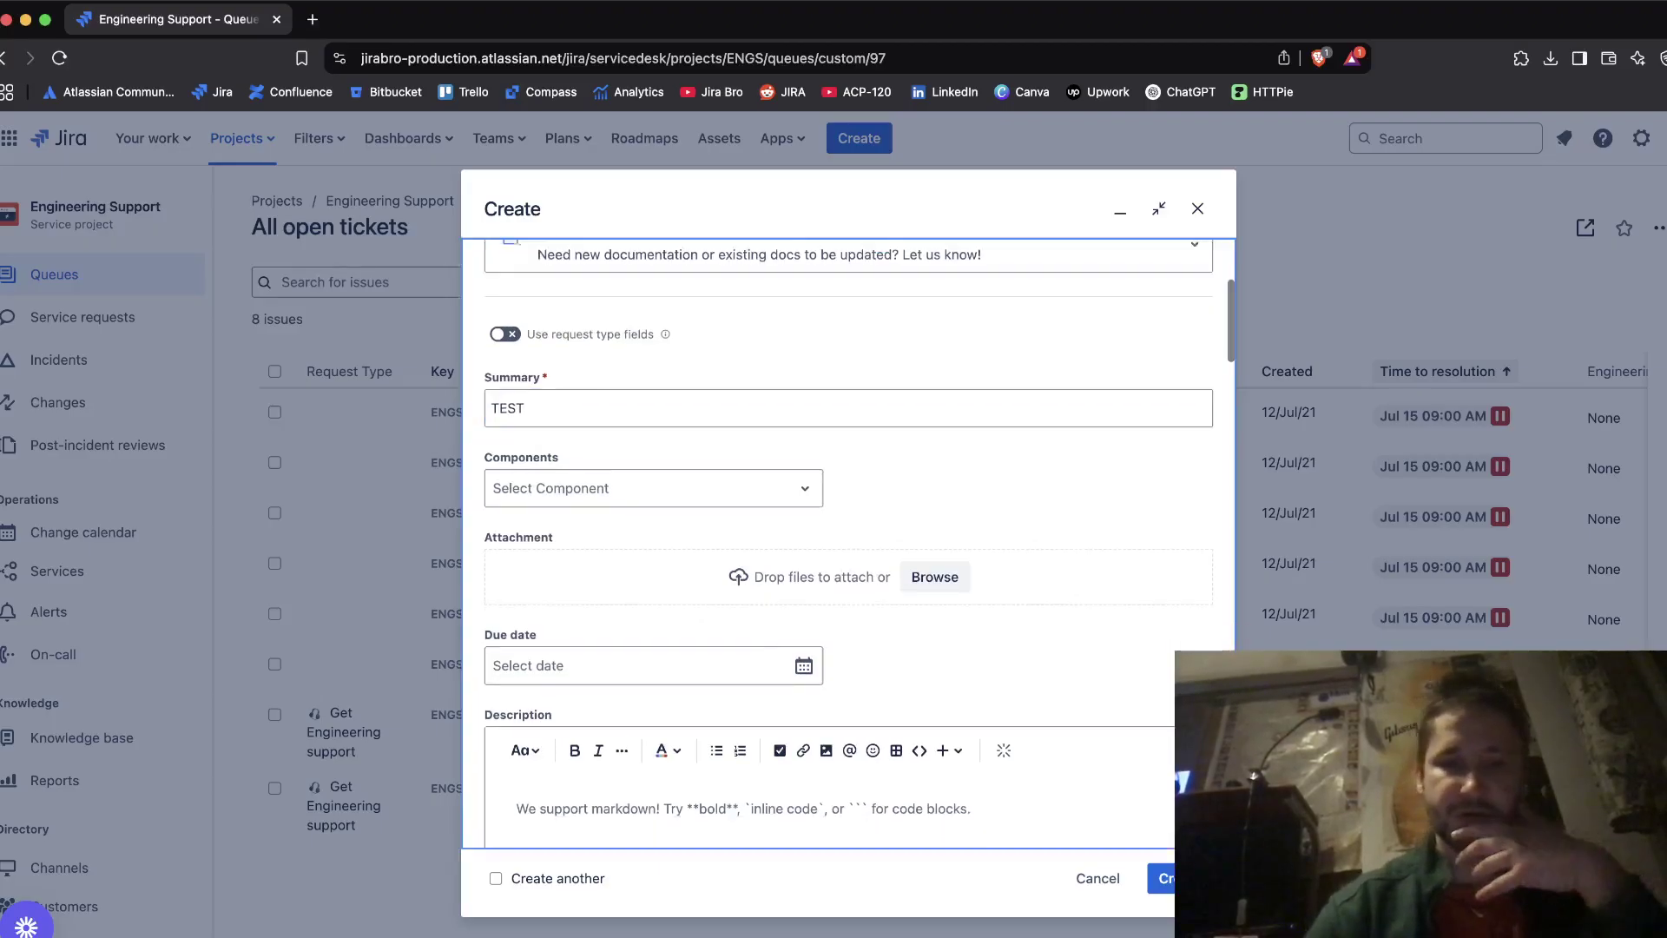
Step: Change the request priority from Critical to Medium
scroll(848, 542, down, 10)
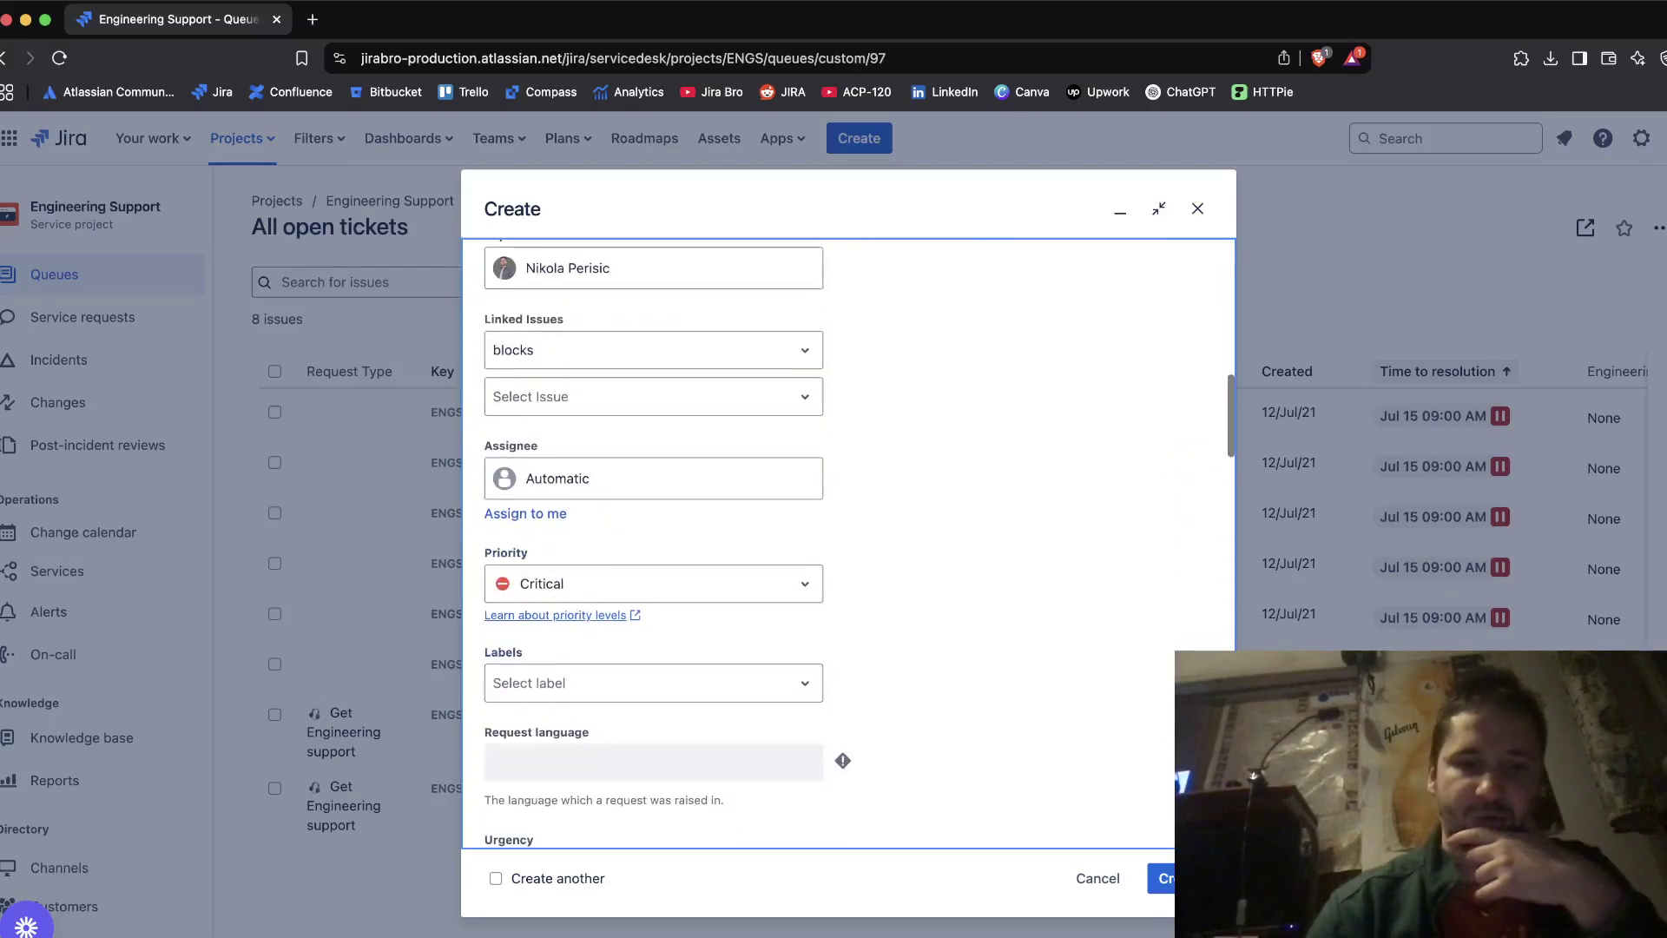
scroll(848, 543, down, 1)
key(Down)
key(Down)
key(Down)
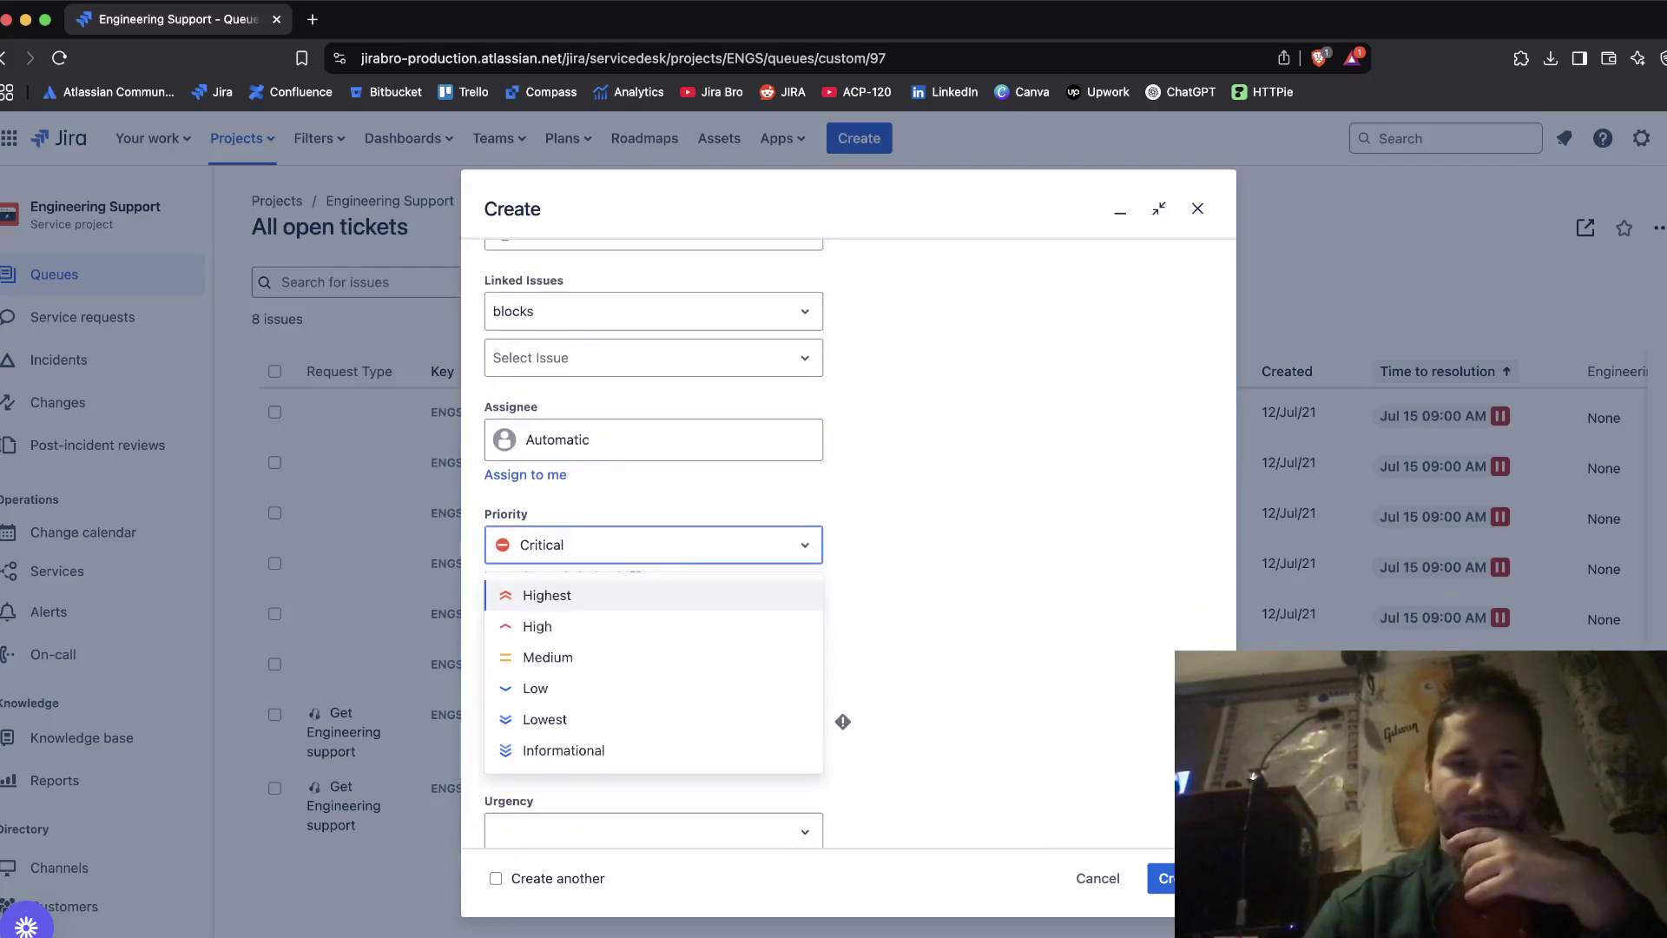
key(Return)
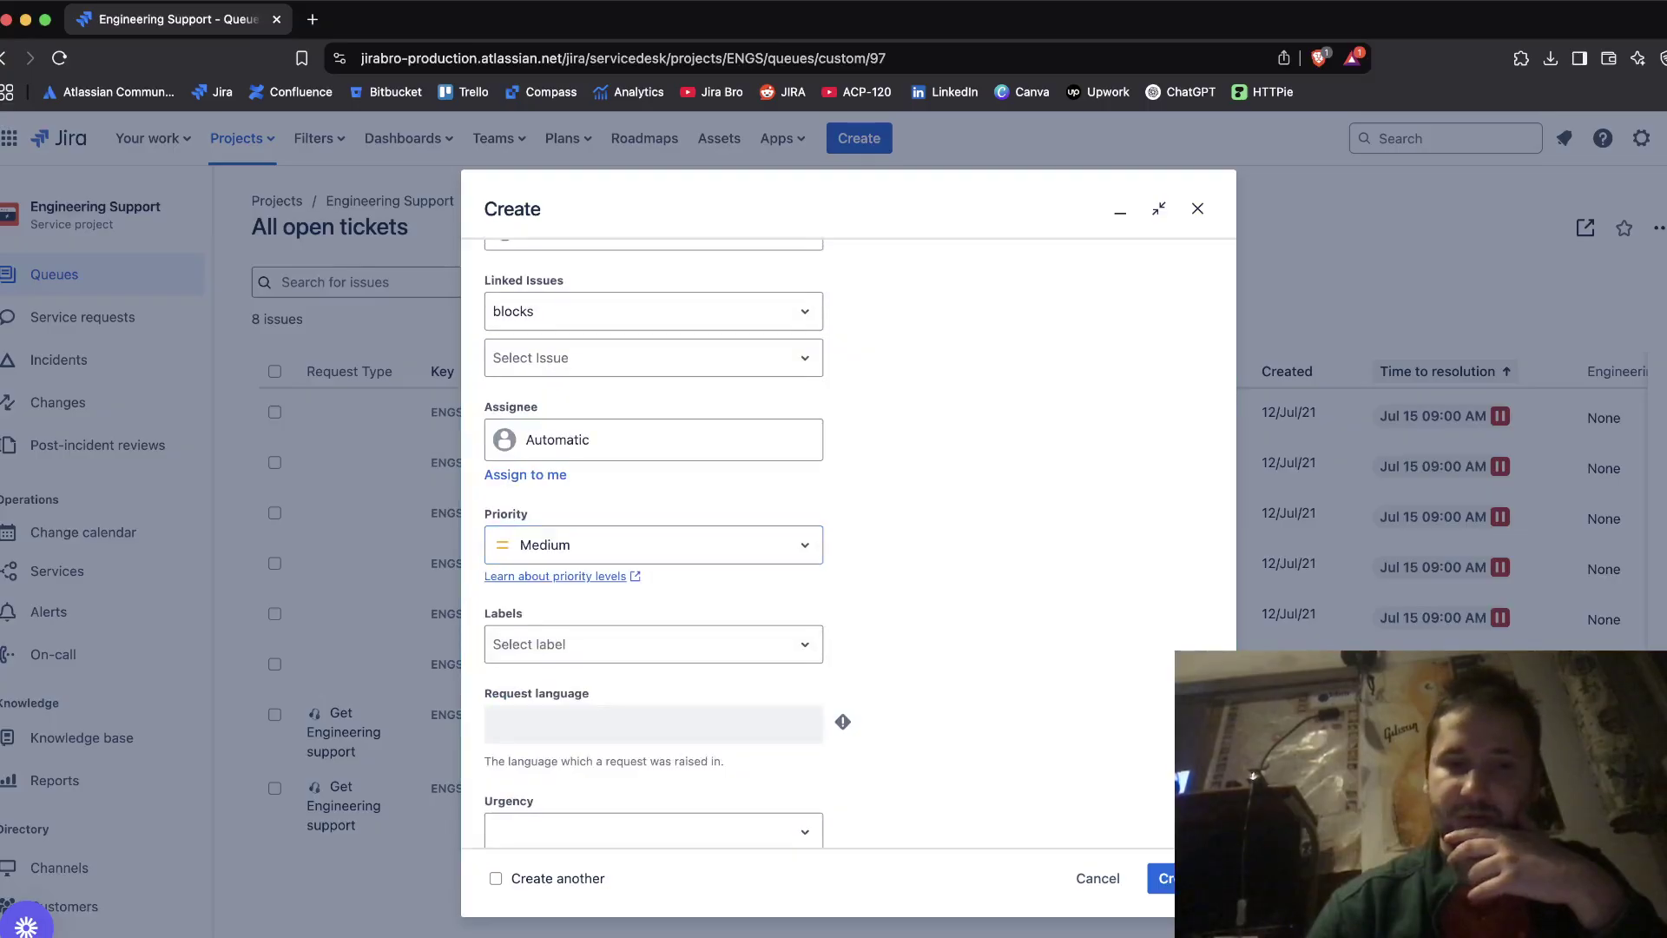
key(Down)
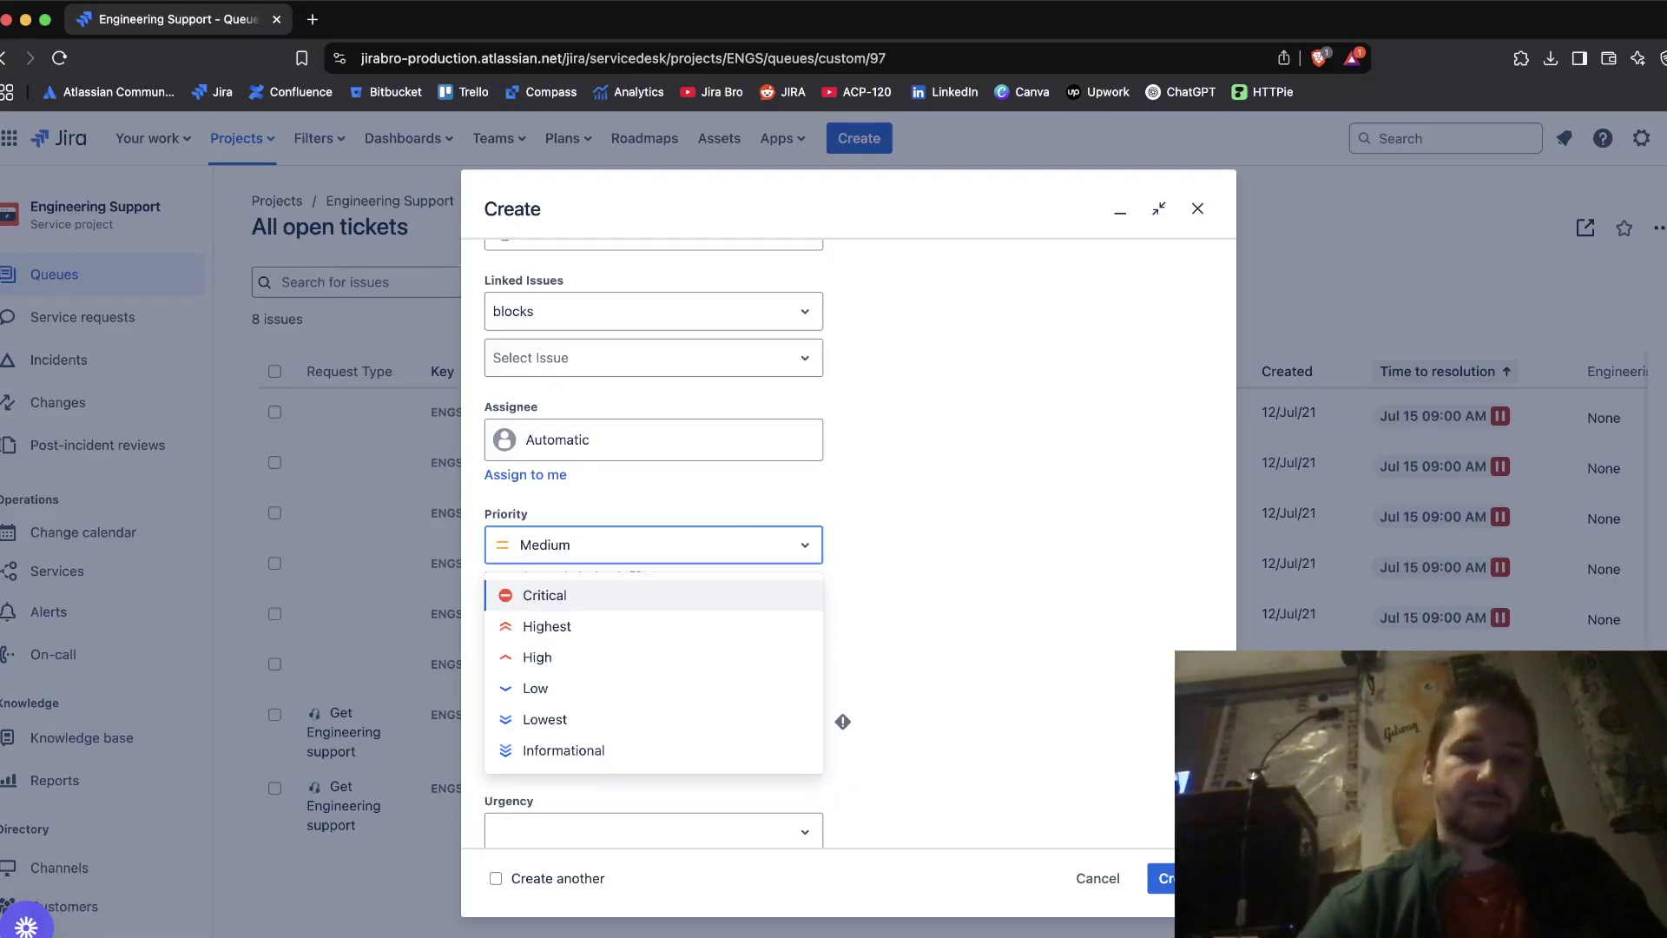
key(Up)
key(Up)
key(Escape)
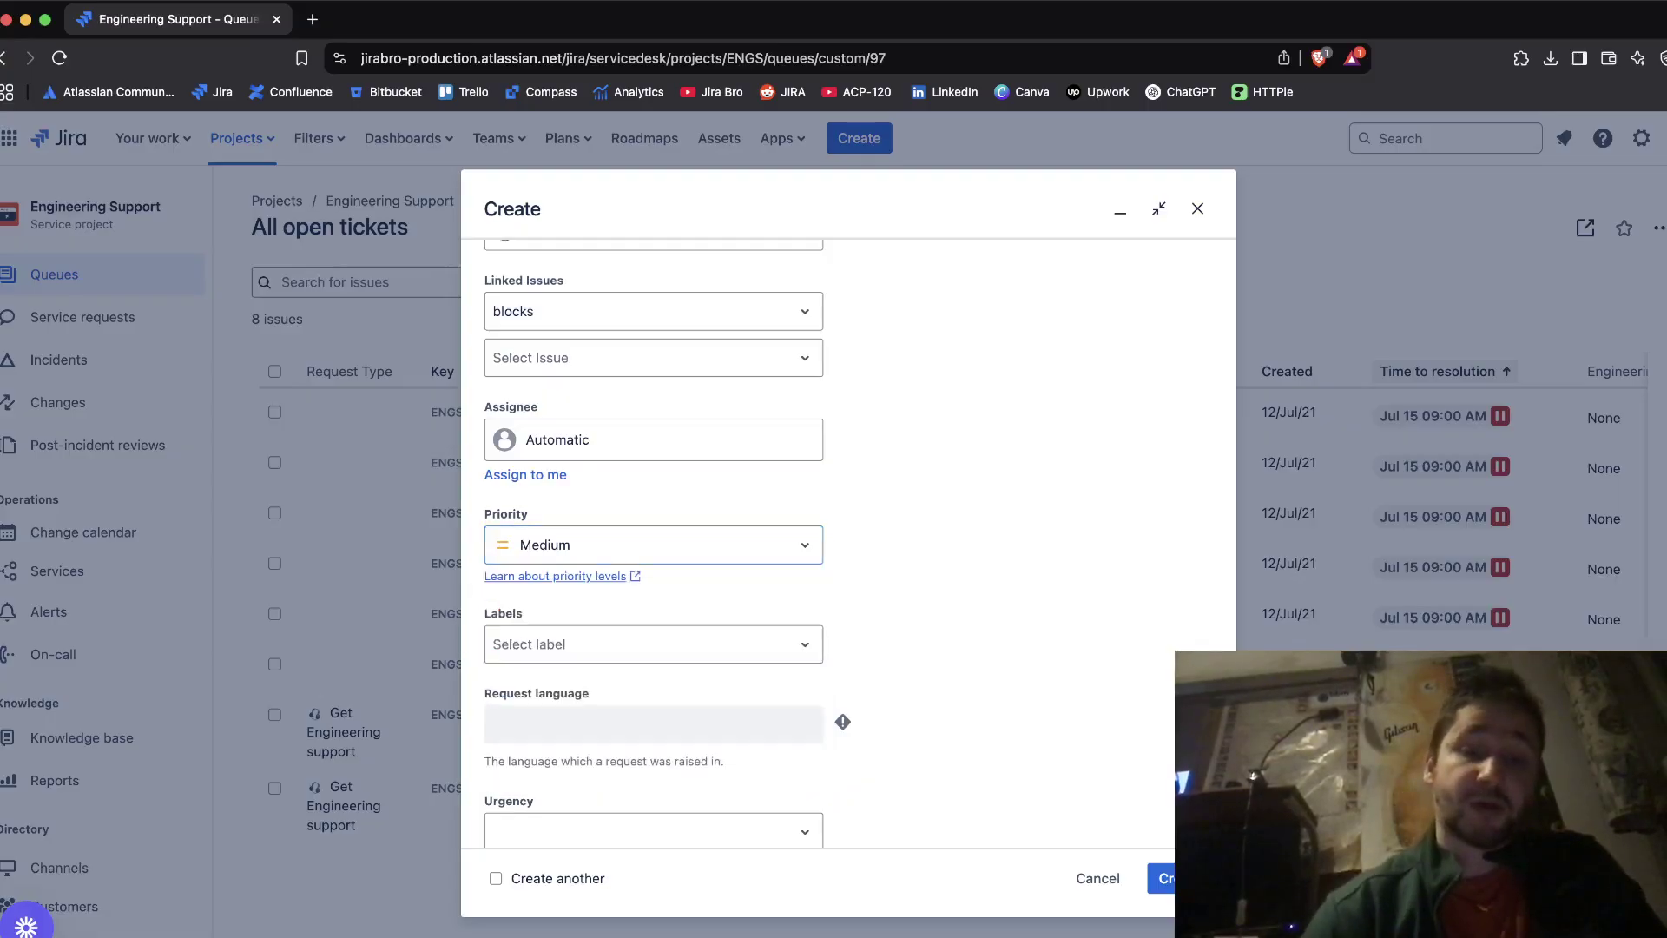
Step: Scroll through the remaining fields to the bottom, leaving Product, Environment and Team blank
scroll(847, 543, down, 8)
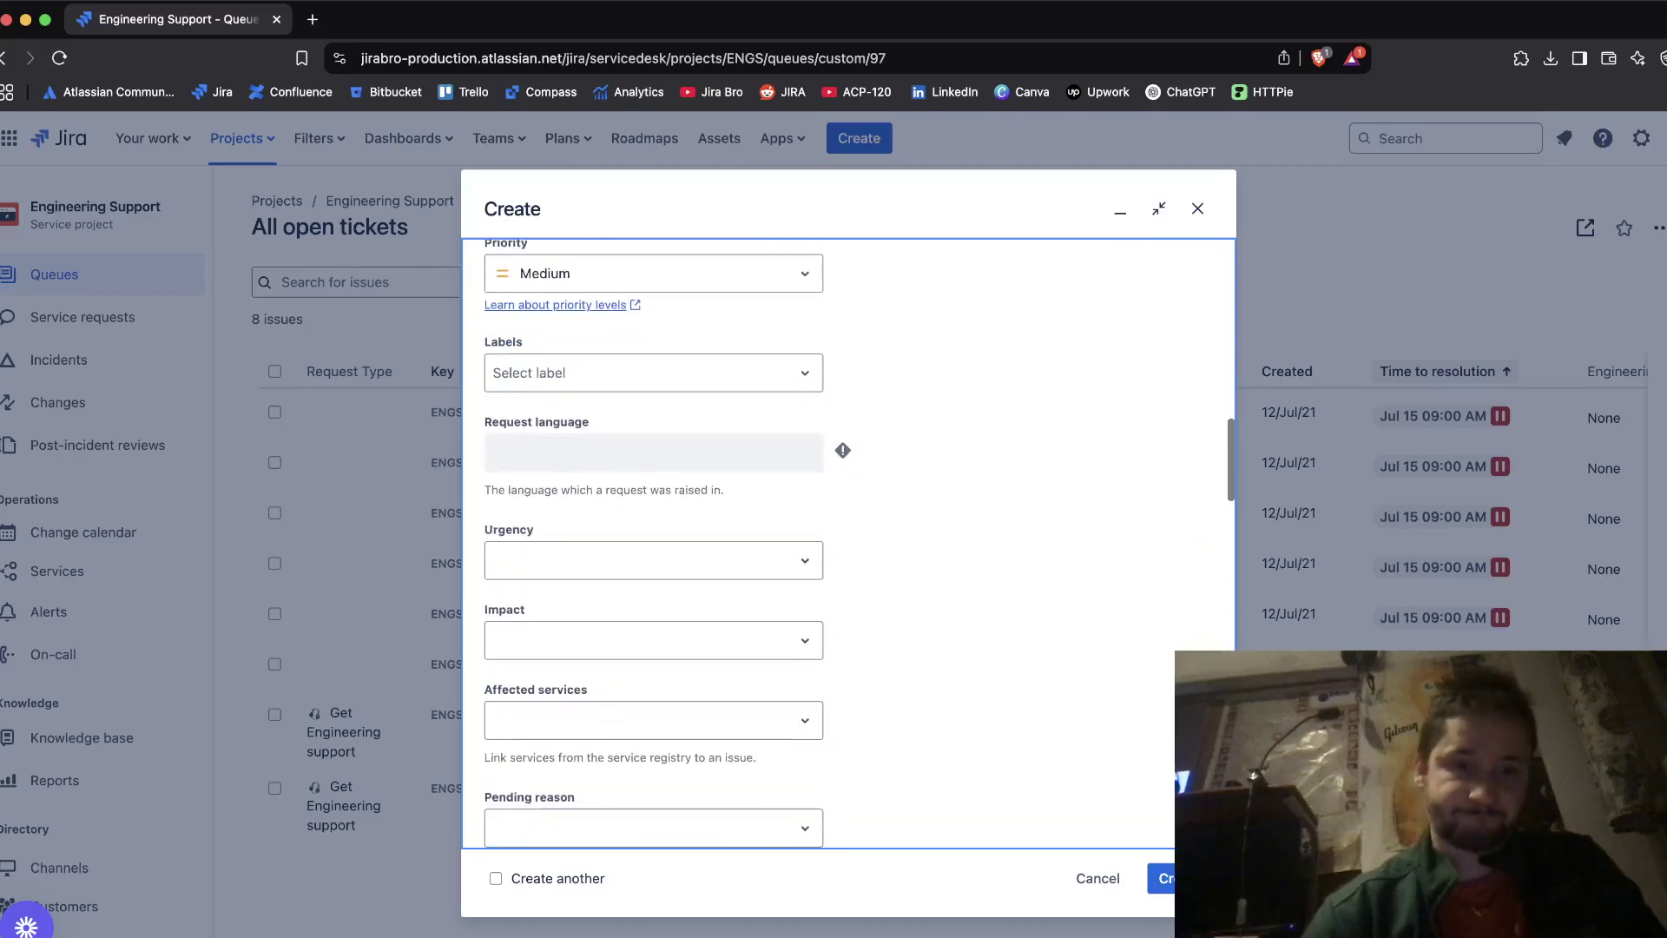
scroll(848, 543, down, 12)
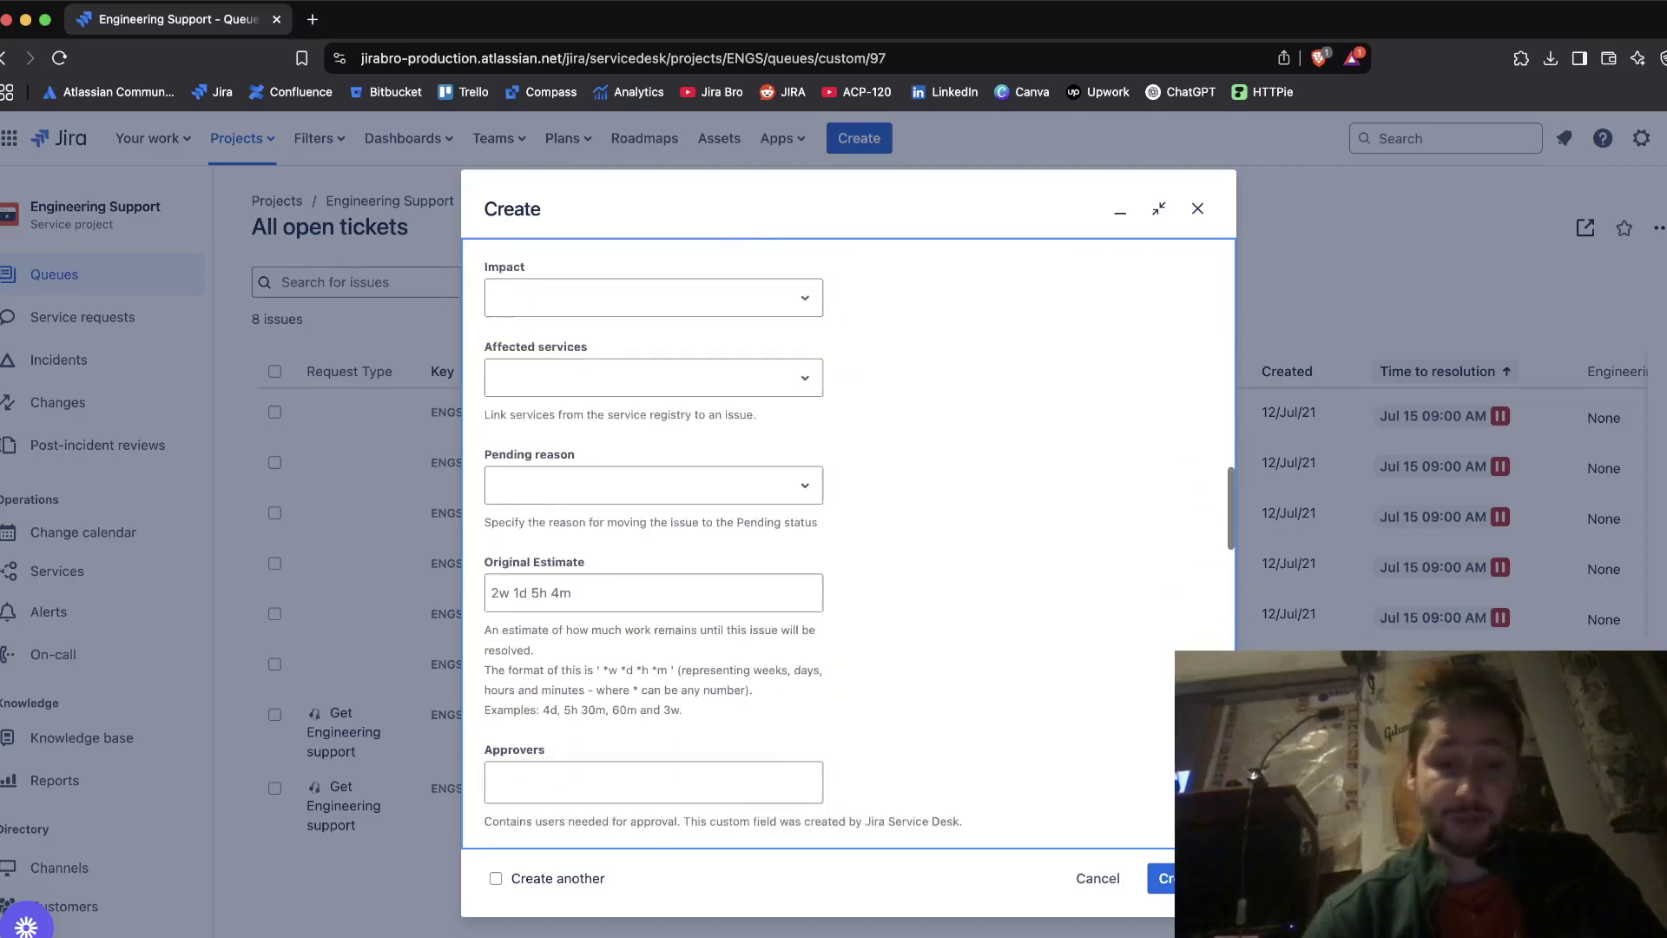
scroll(848, 542, down, 8)
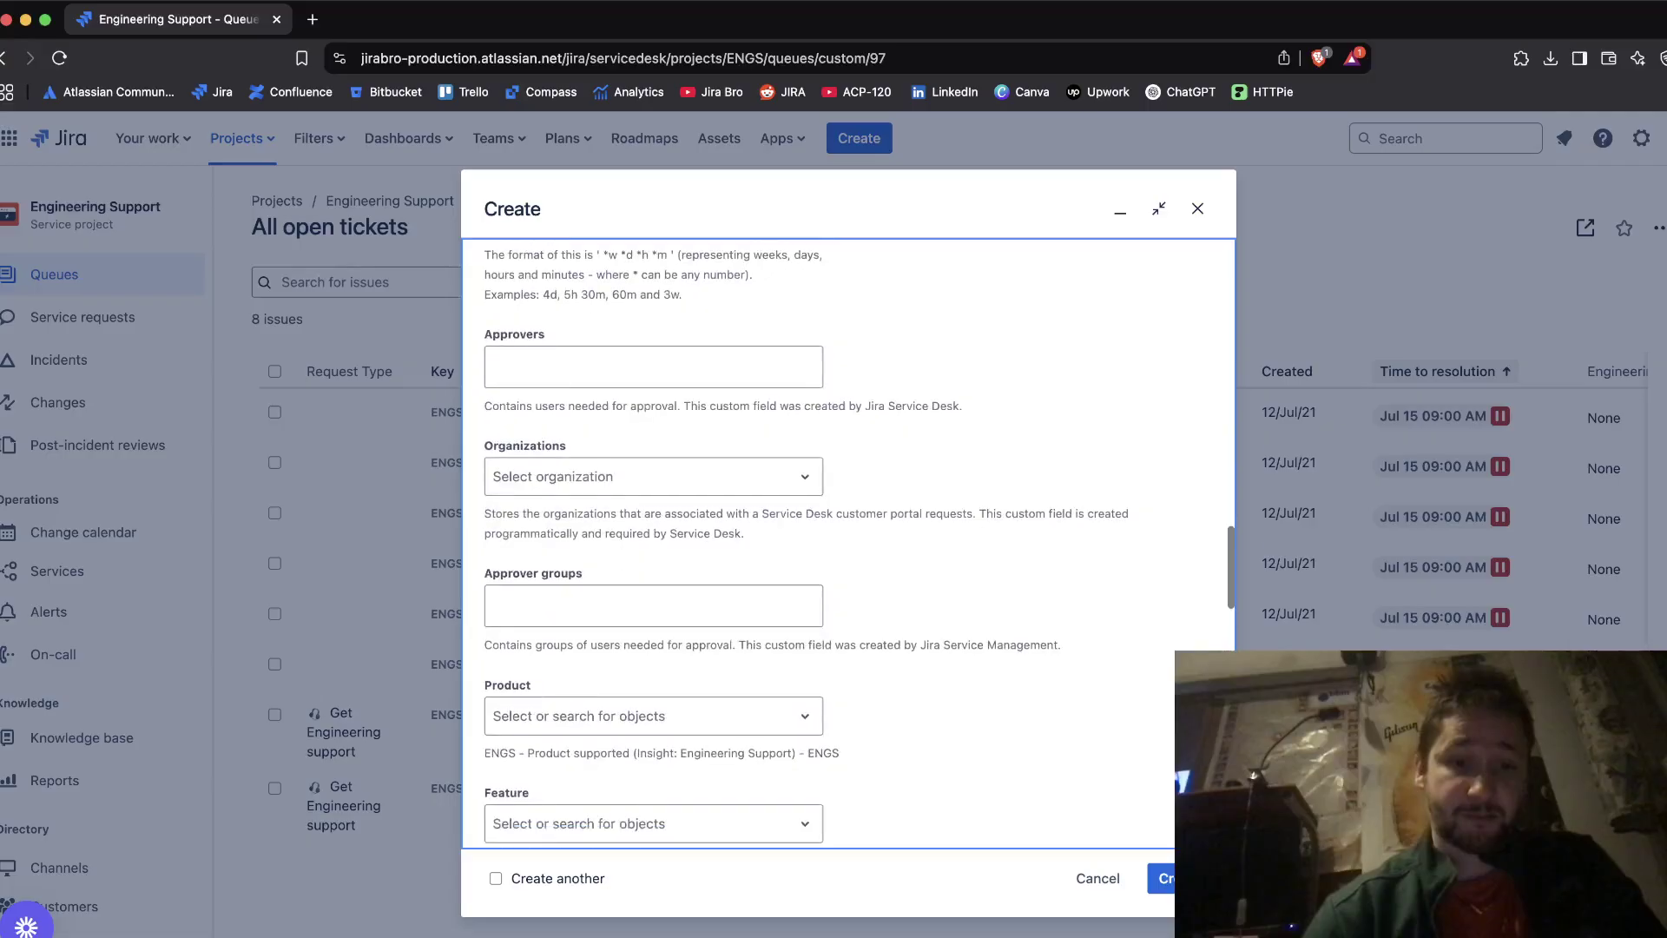
scroll(666, 542, down, 5)
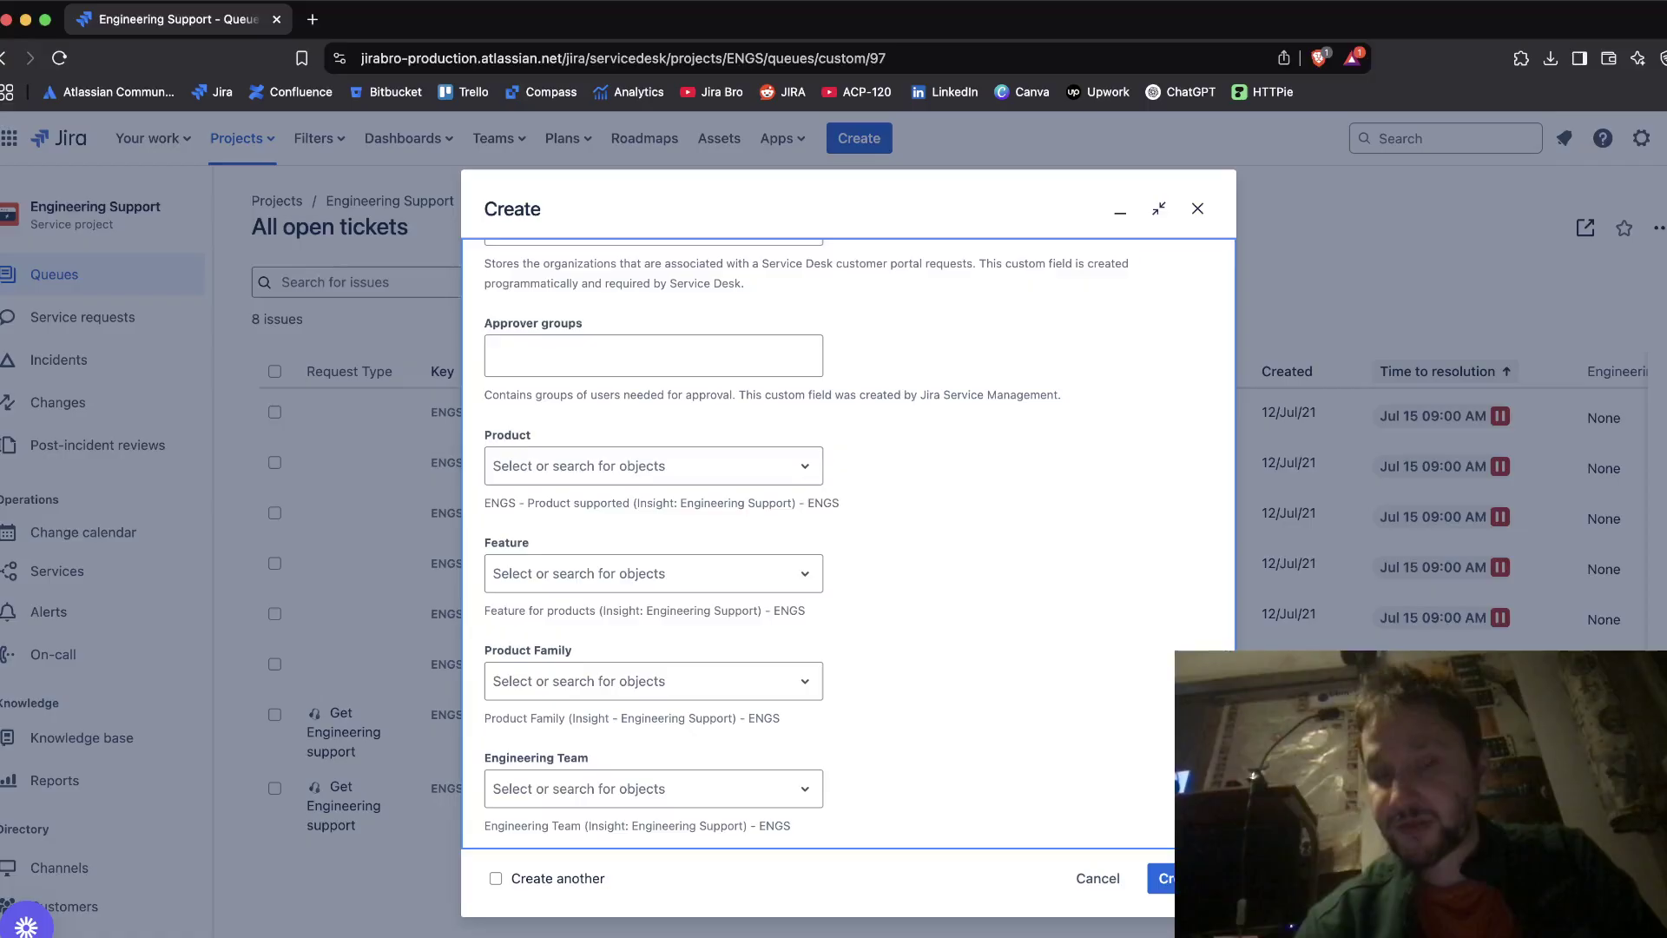
scroll(848, 543, down, 1)
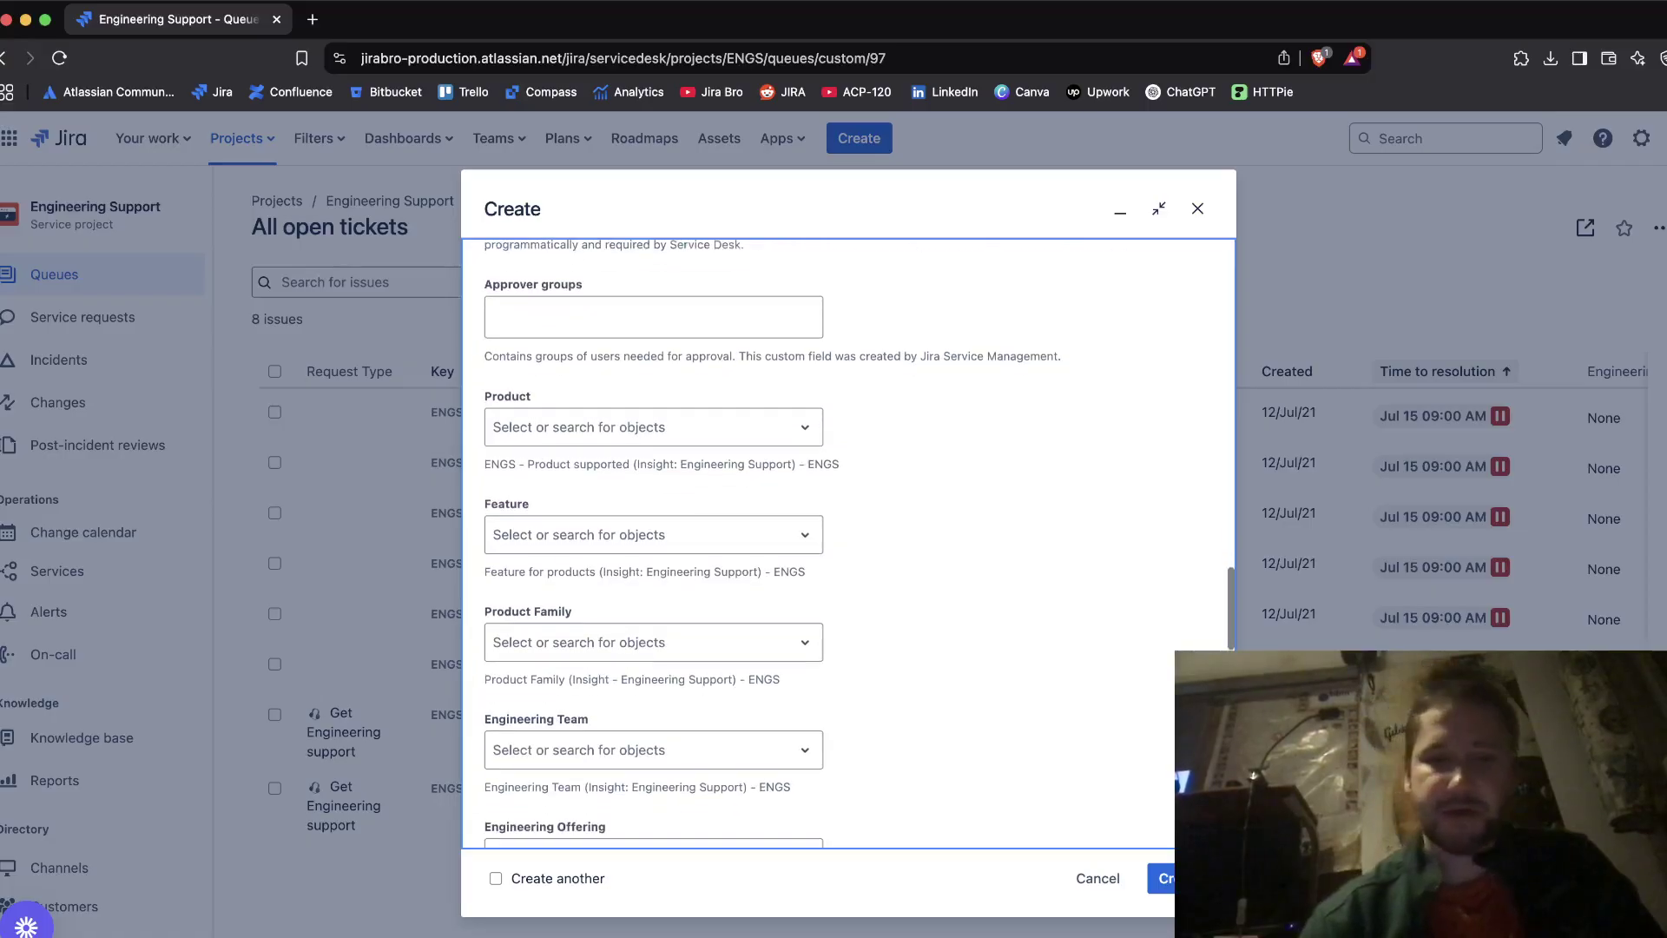
scroll(847, 544, down, 10)
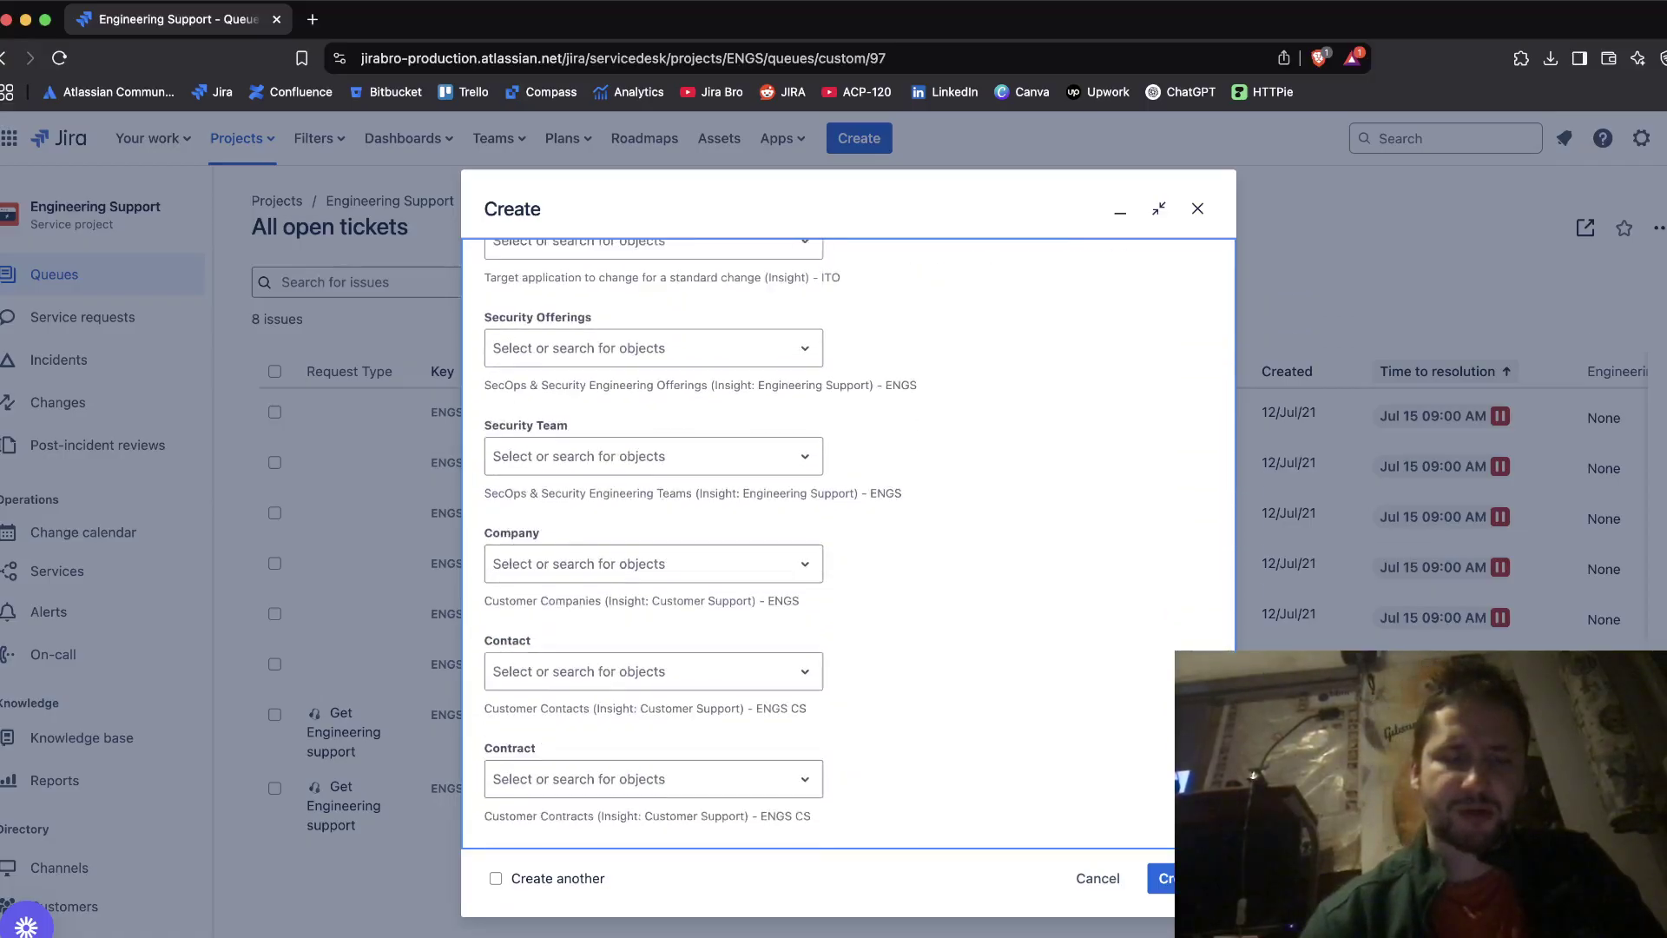
scroll(848, 544, down, 6)
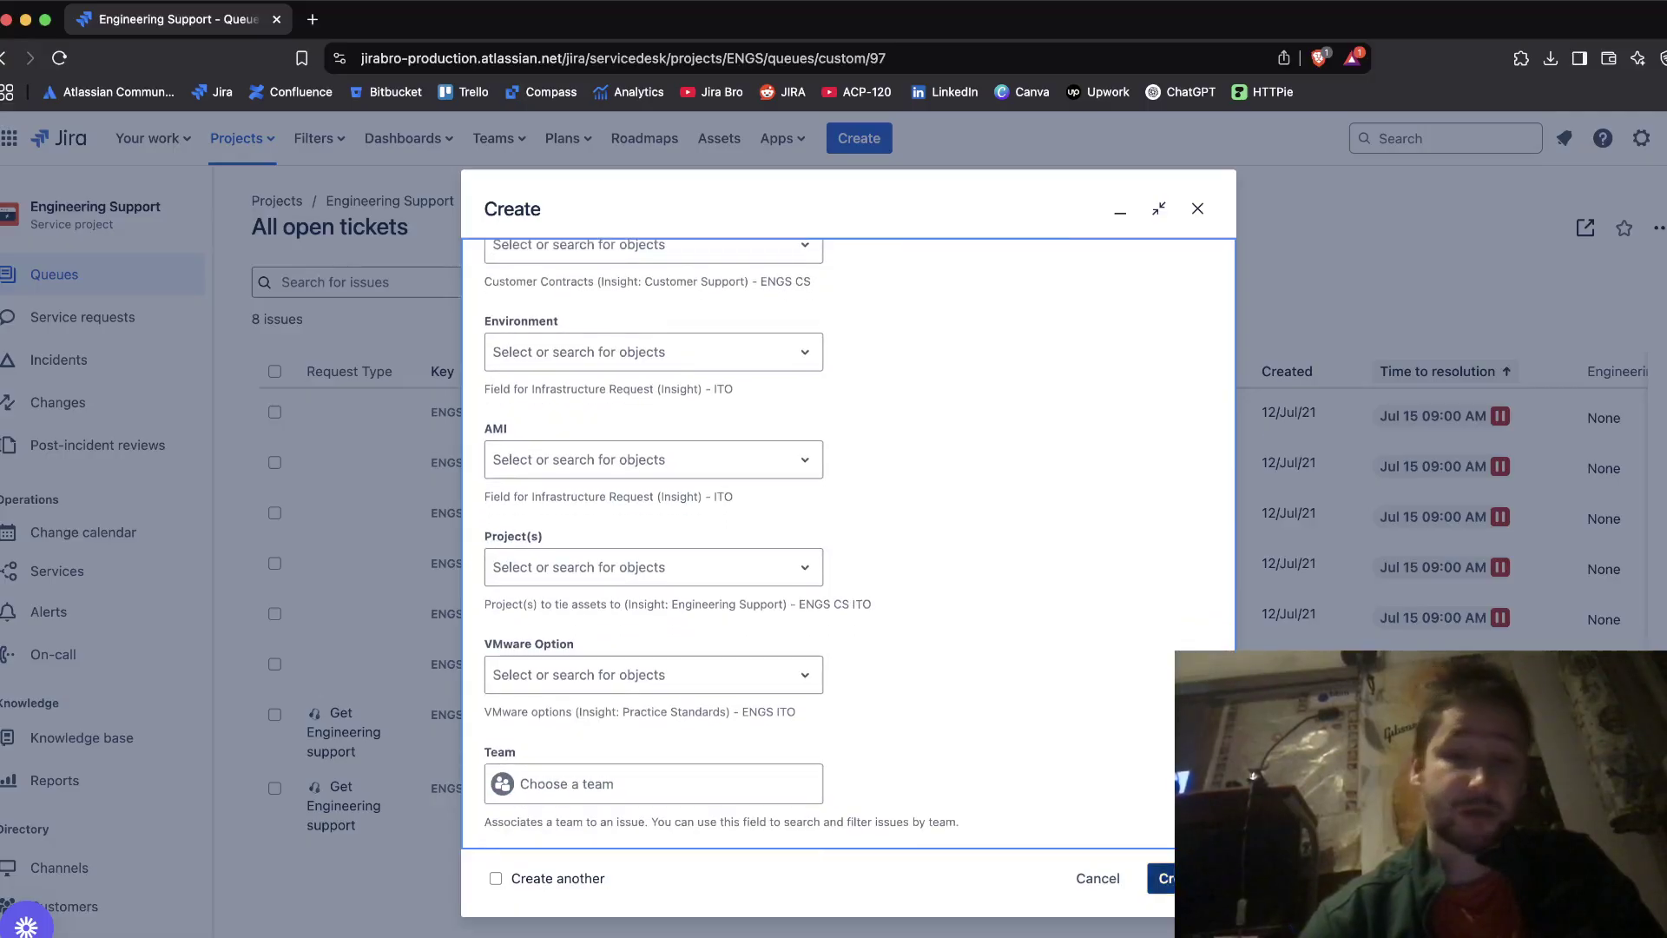
Step: Create request ENGS-36 and add the suggested colleague as its approver
click(1161, 878)
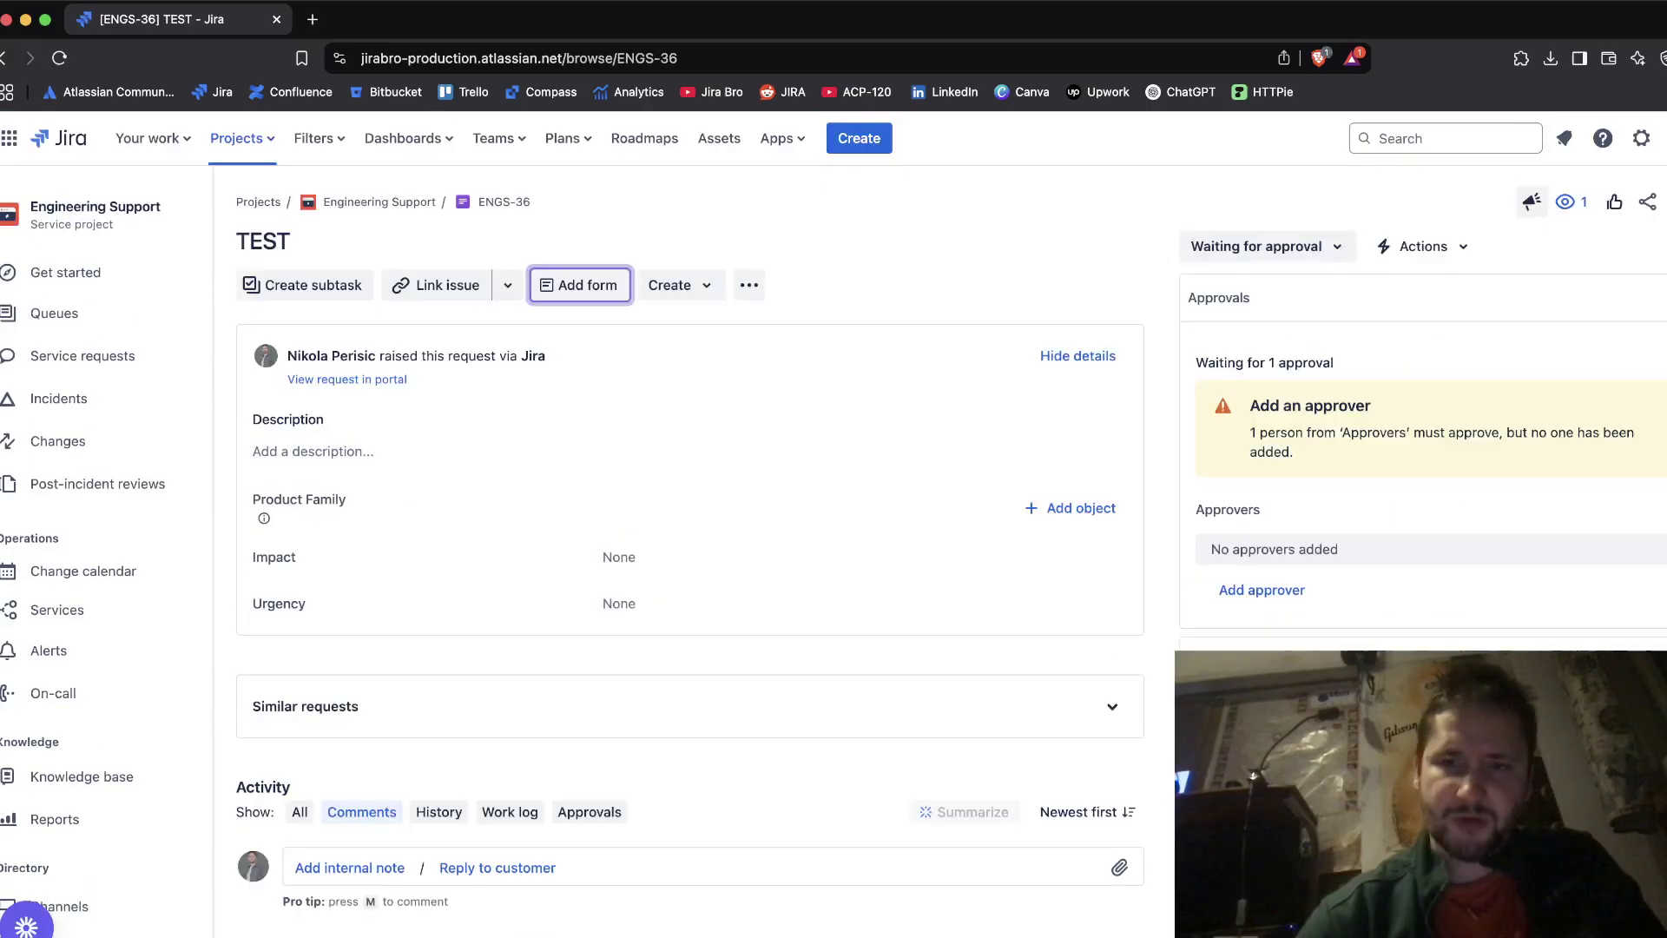
drag(1206, 363, 1334, 363)
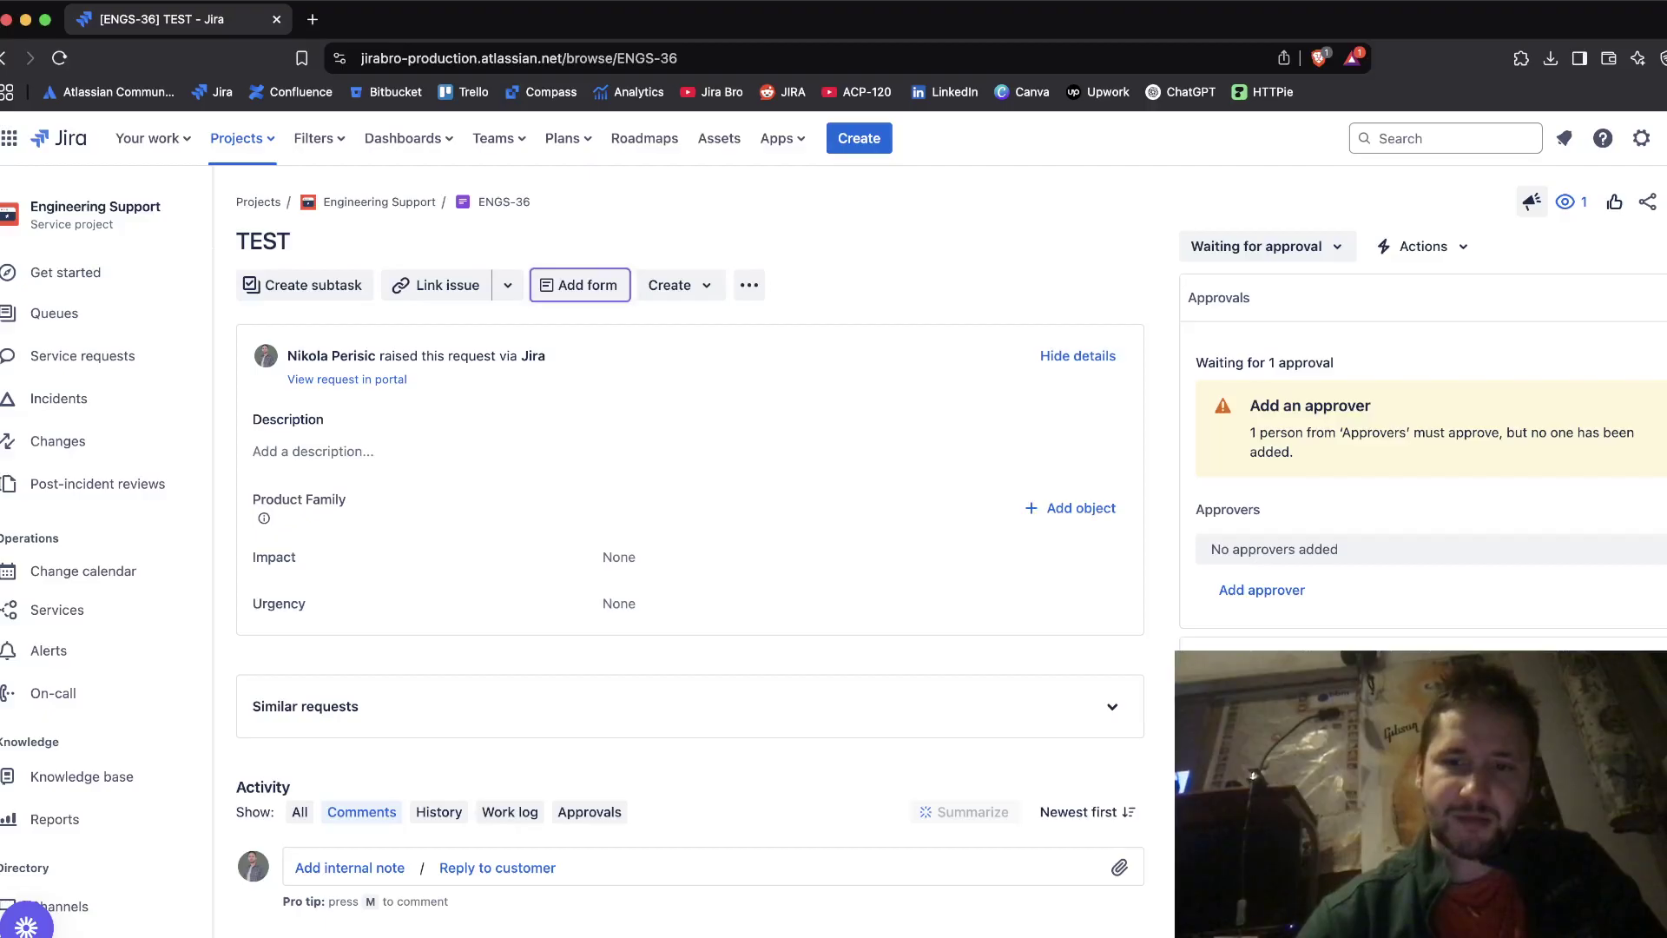
click(1261, 590)
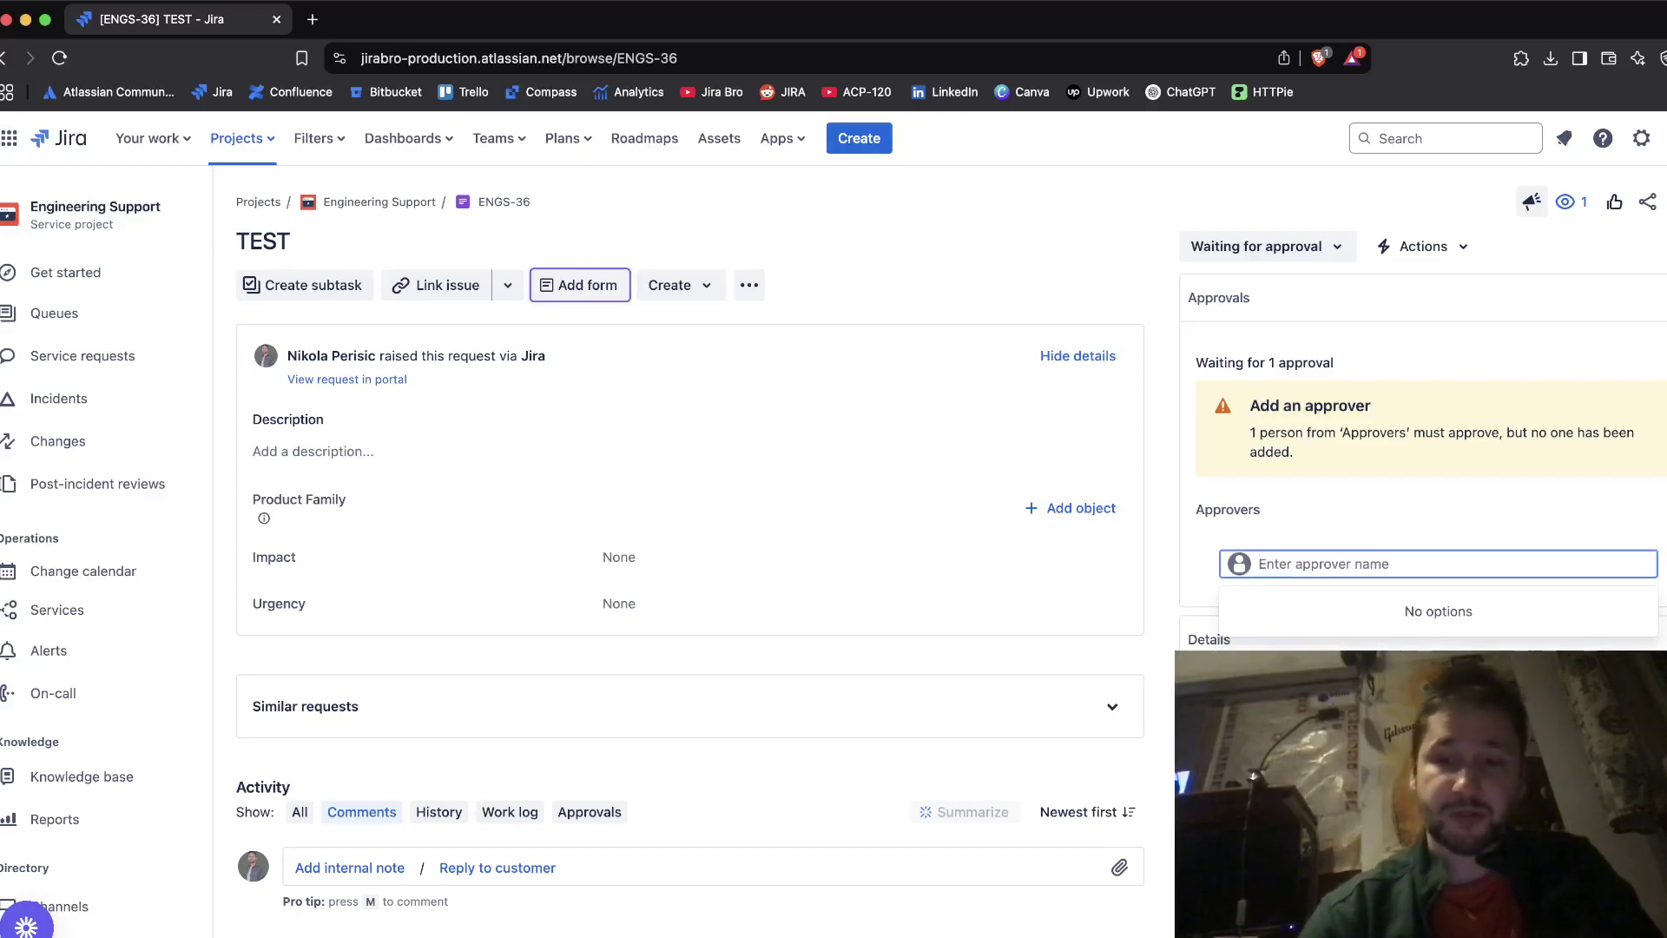
text(Ala)
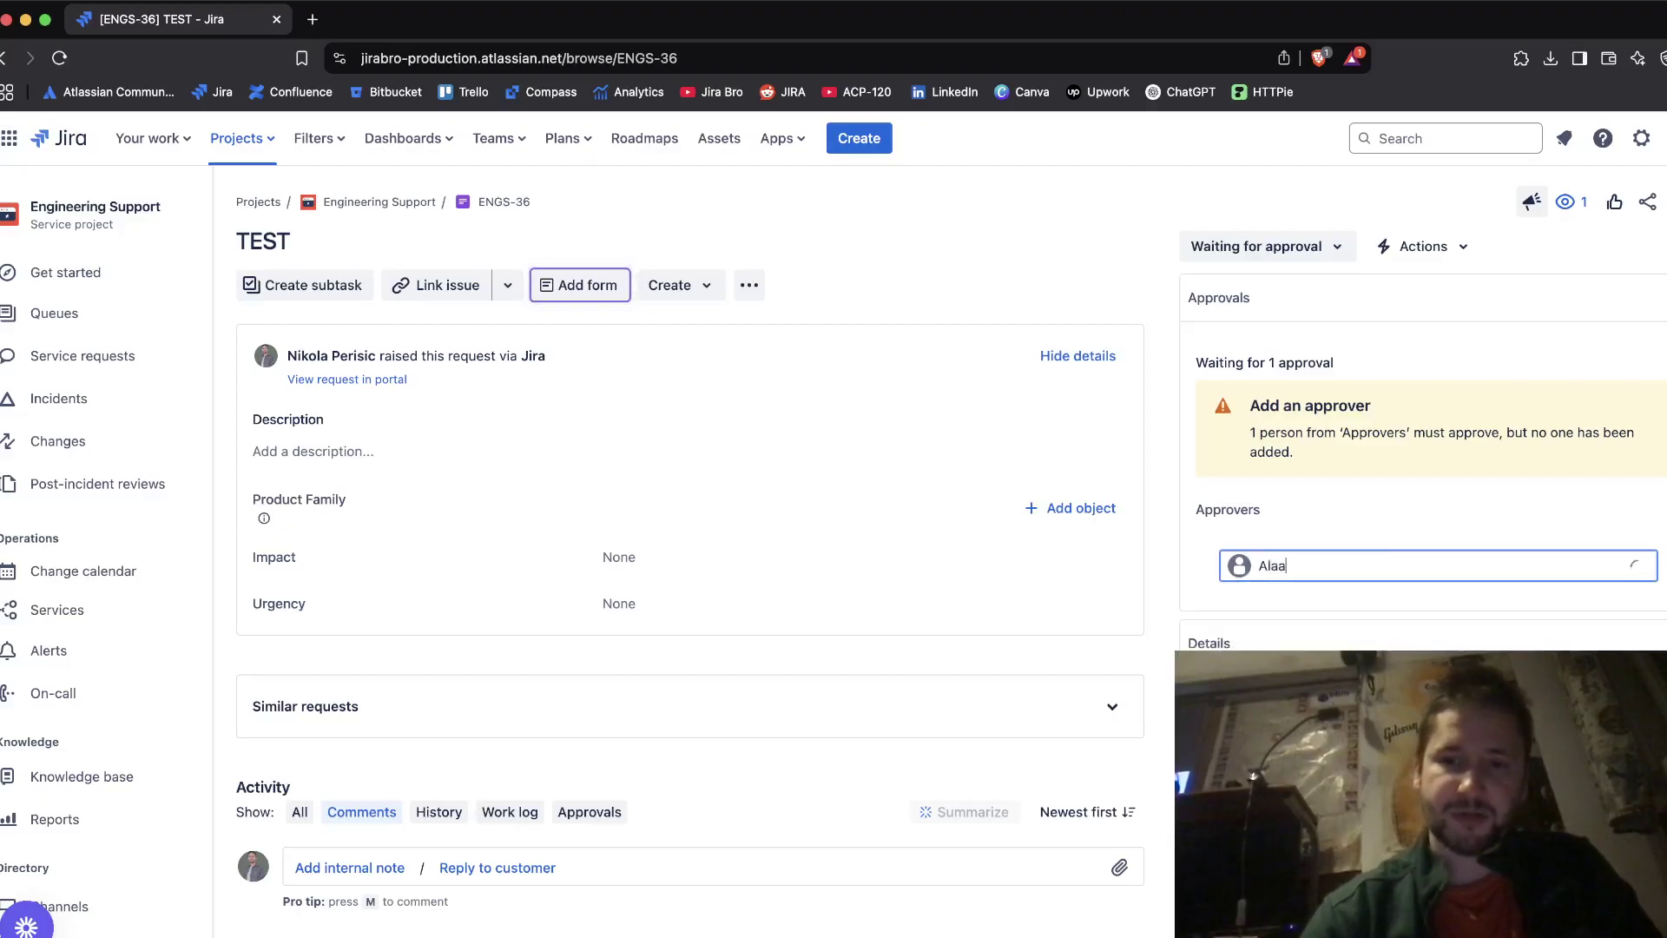
key(Return)
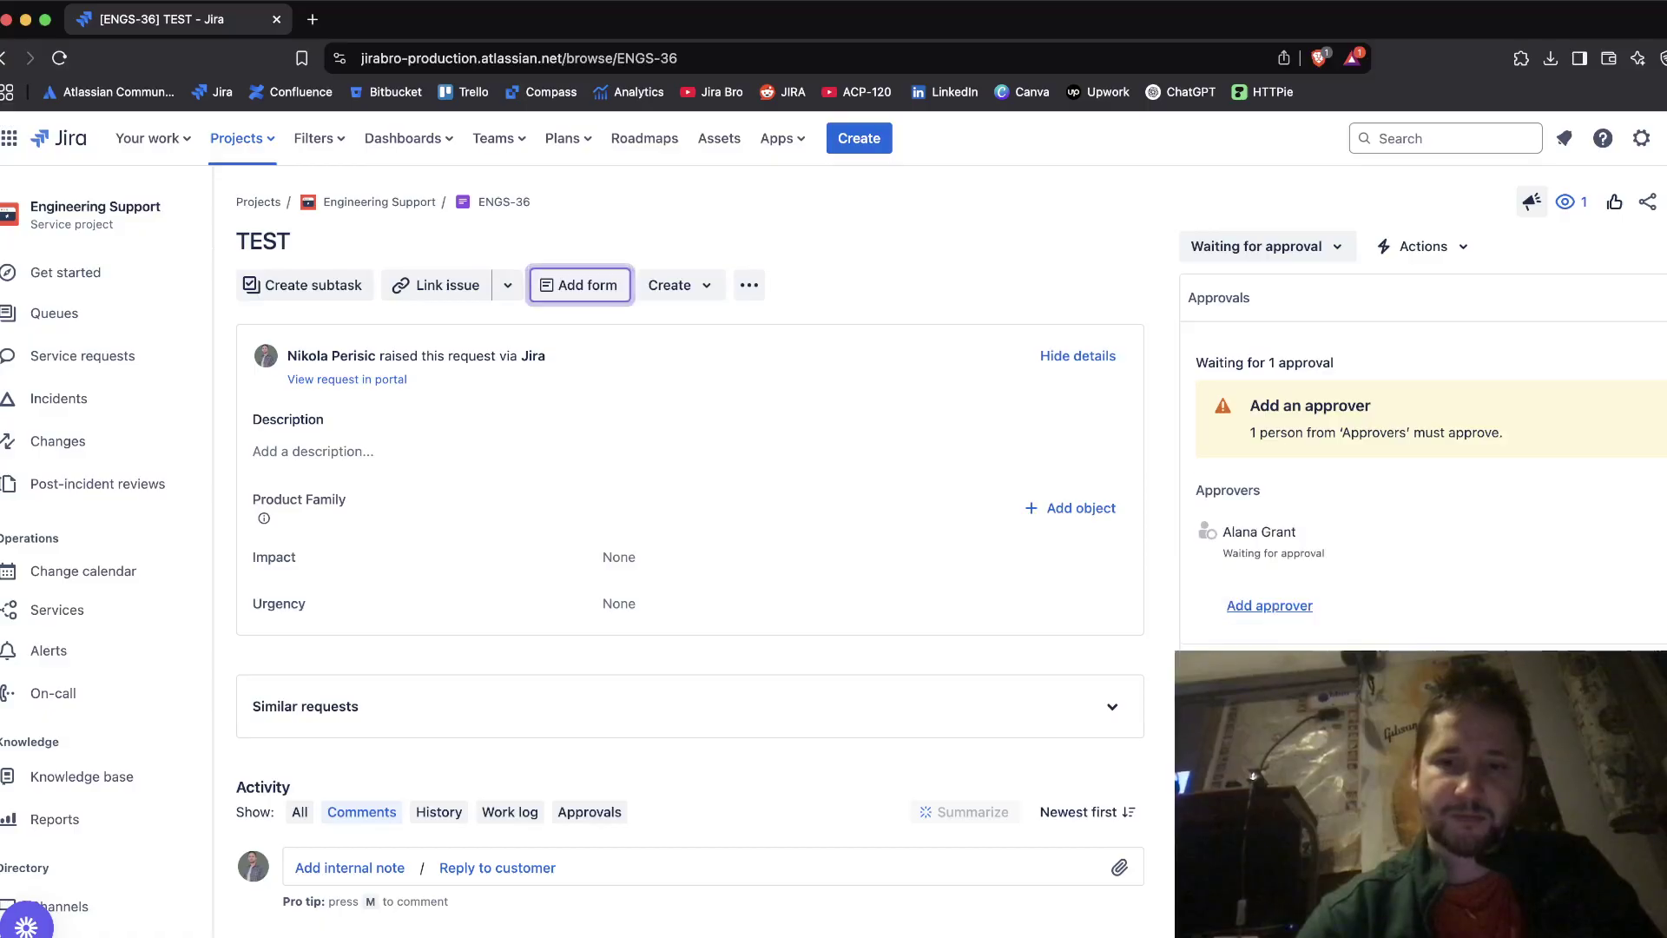